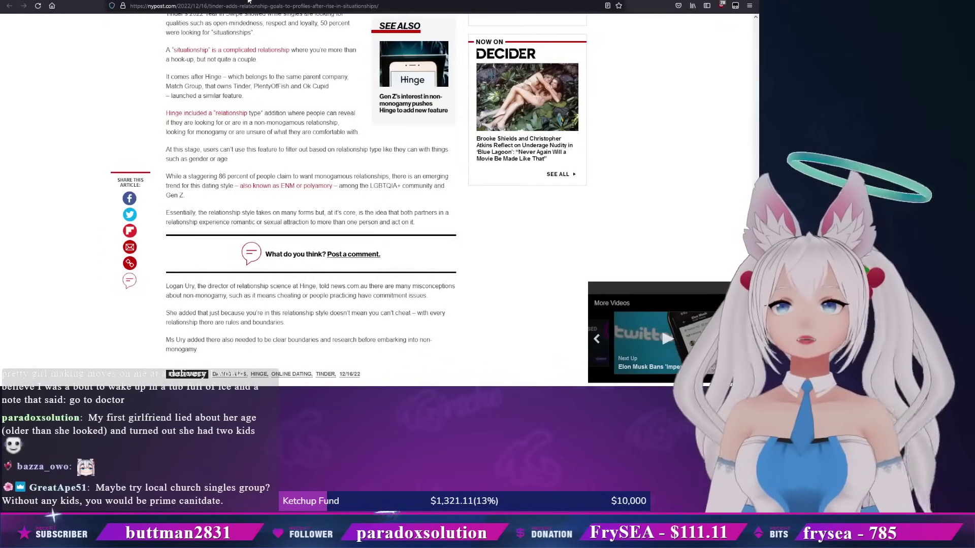
# - Switch to the Firefox tab with Disboard's dating-tagged server list
pyautogui.hotkey('ctrl', 'Tab')
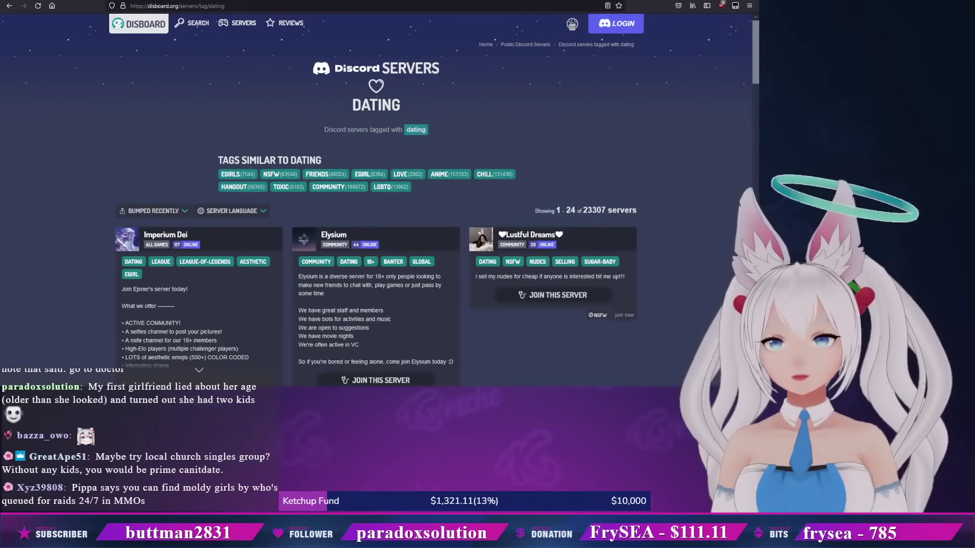
pyautogui.scroll(-3, 441, 153)
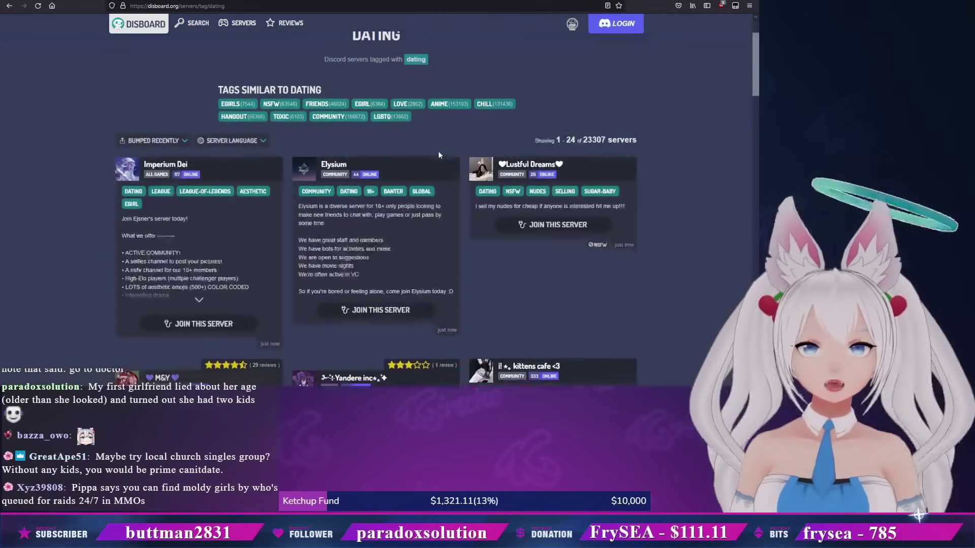
pyautogui.scroll(-2, 437, 150)
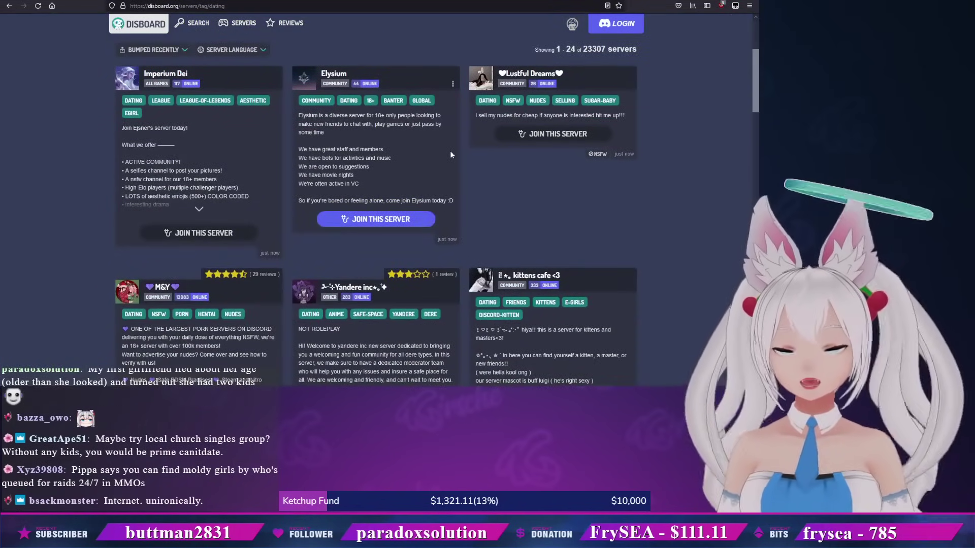
pyautogui.scroll(-1, 451, 150)
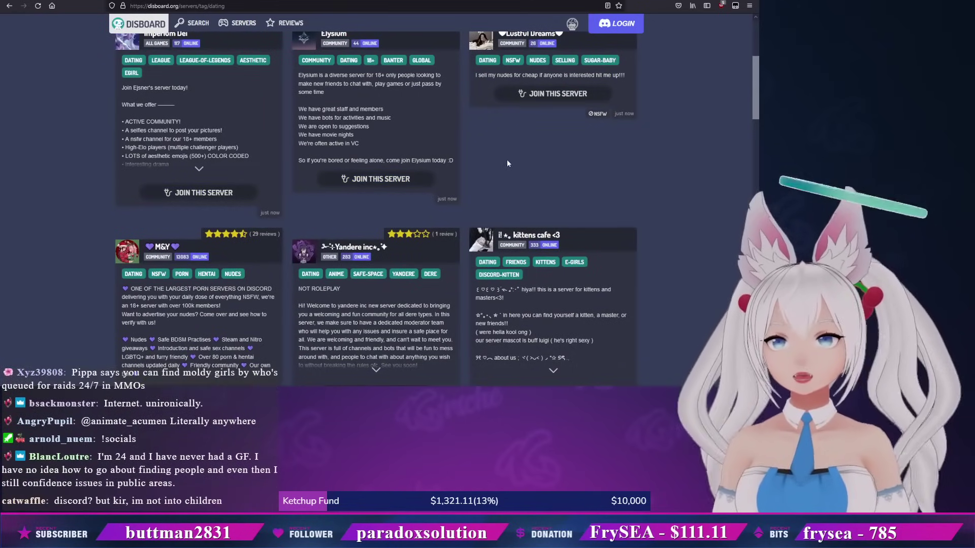
pyautogui.scroll(-3, 505, 160)
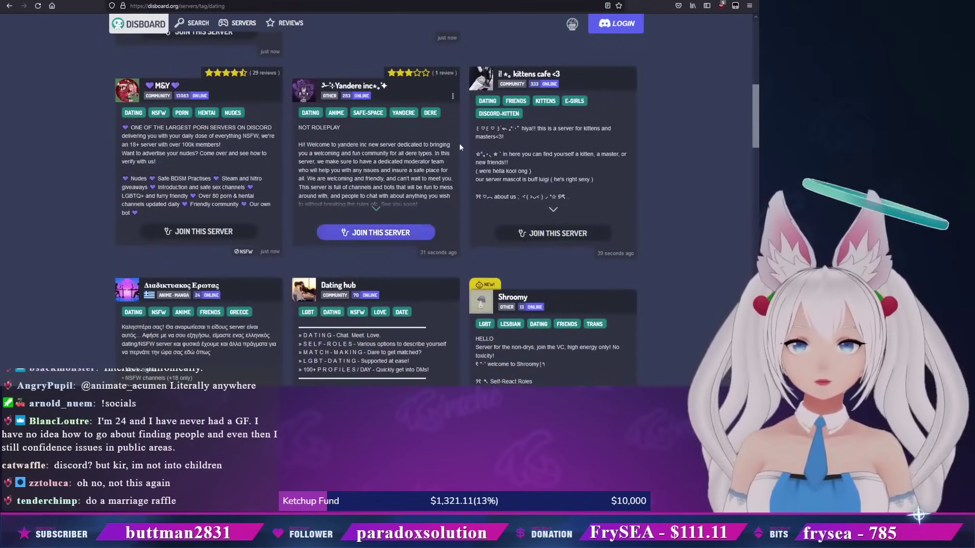
pyautogui.scroll(-3, 460, 143)
pyautogui.scroll(-2, 457, 143)
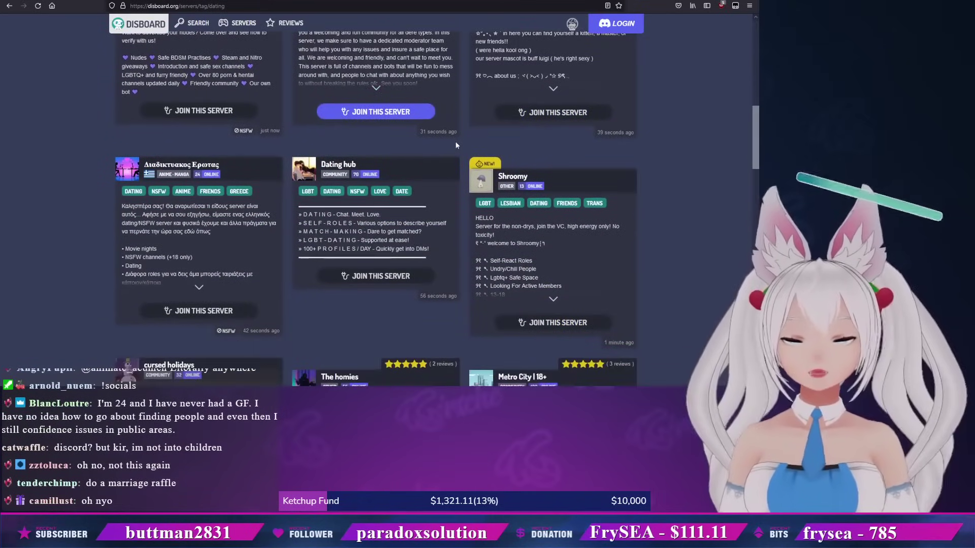
pyautogui.scroll(-2, 457, 142)
pyautogui.scroll(-2, 457, 142)
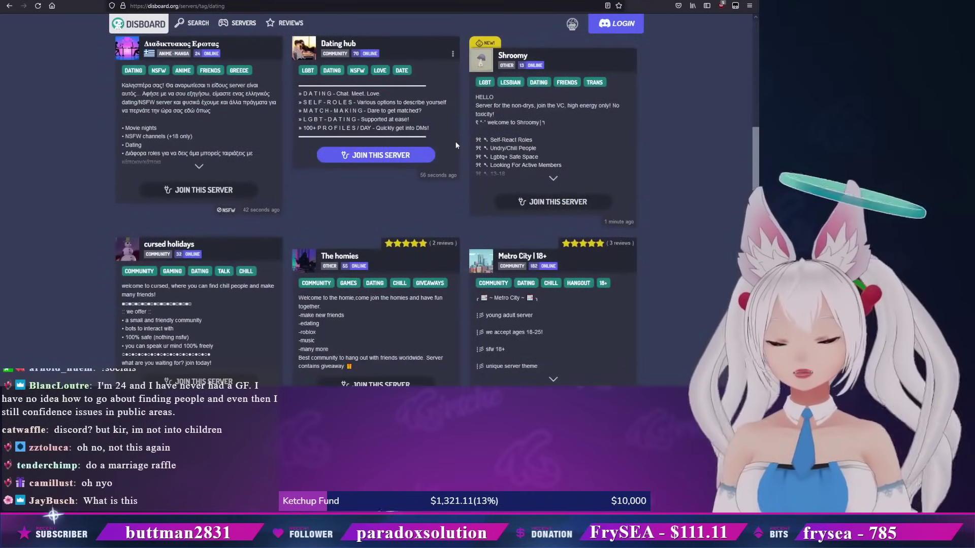
pyautogui.scroll(-2, 457, 145)
pyautogui.scroll(-2, 454, 141)
pyautogui.scroll(-2, 452, 139)
pyautogui.scroll(-1, 452, 140)
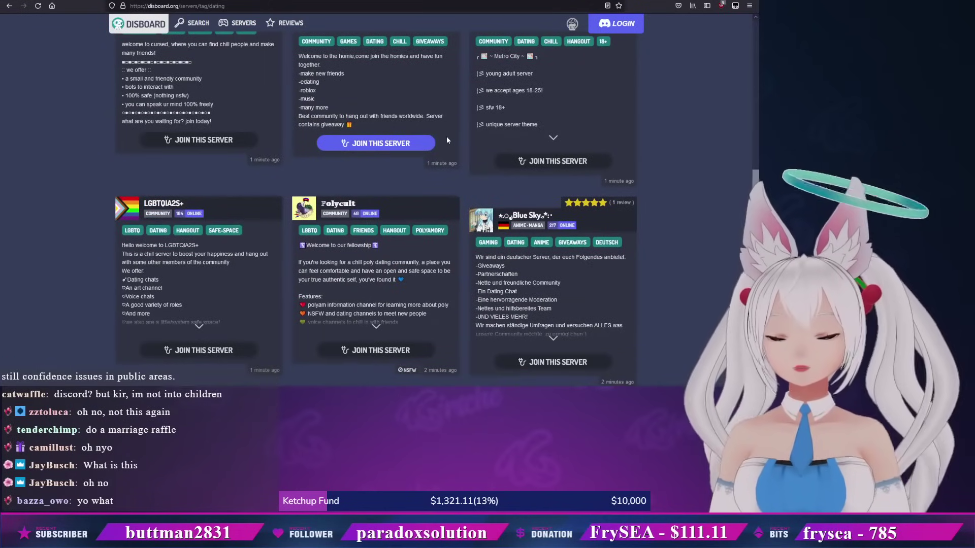
pyautogui.scroll(-1, 442, 134)
pyautogui.scroll(-1, 440, 131)
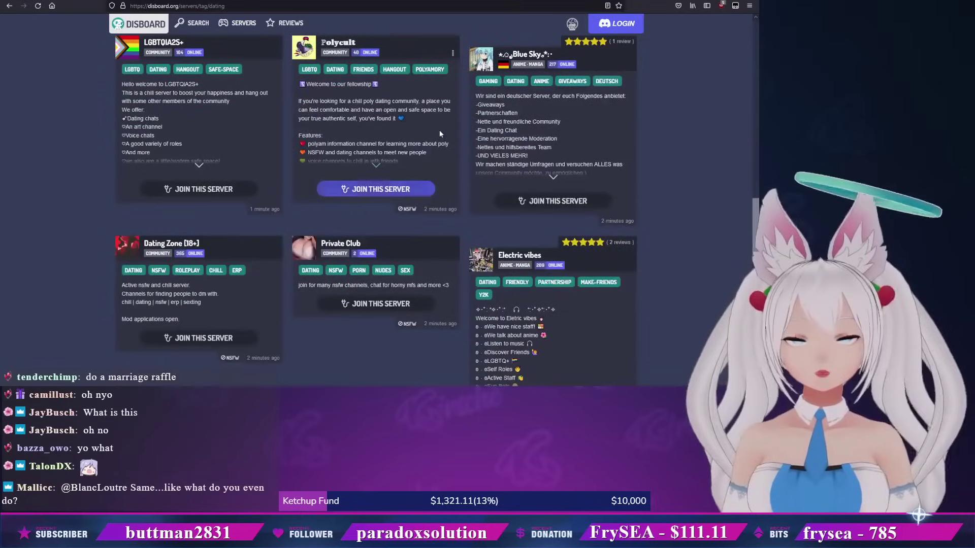
pyautogui.scroll(-1, 437, 127)
pyautogui.scroll(-1, 437, 128)
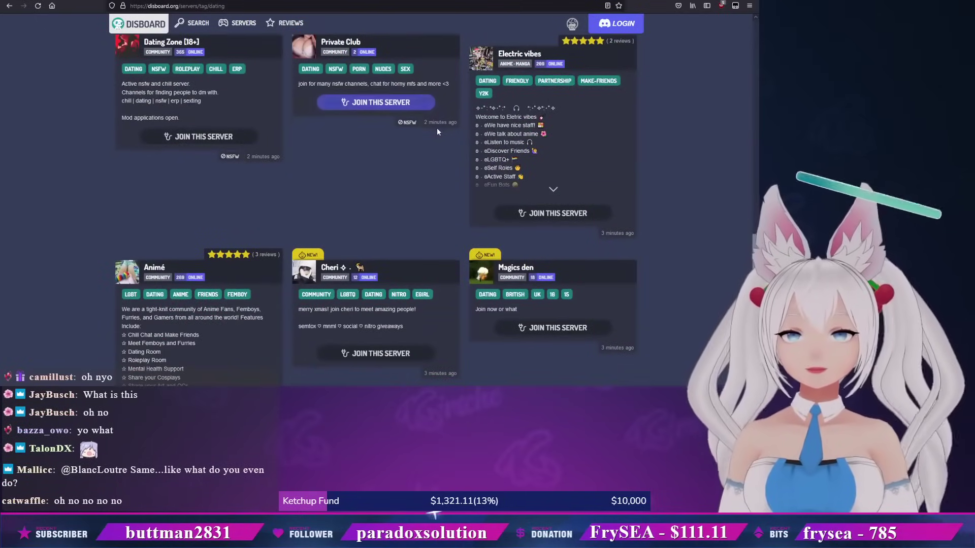
pyautogui.scroll(-2, 437, 127)
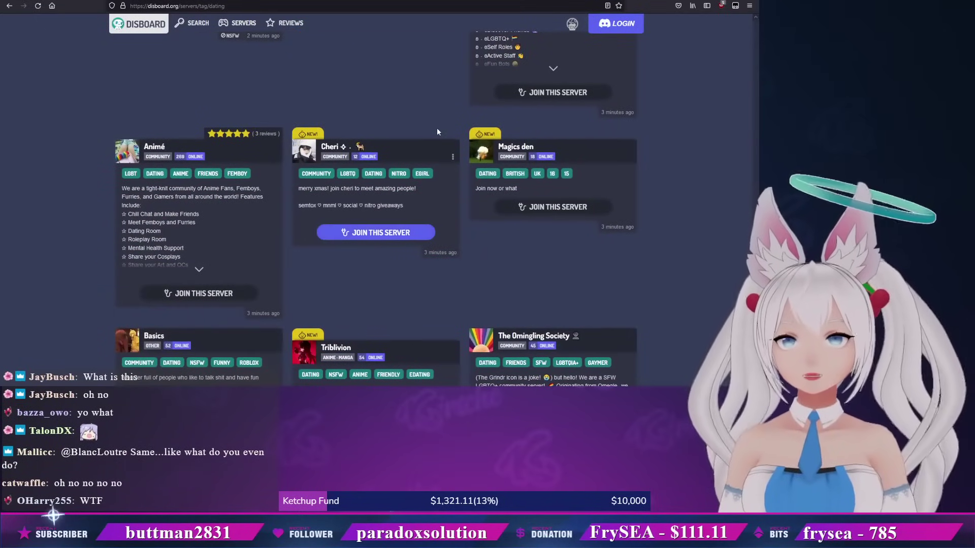
pyautogui.scroll(-1, 437, 127)
pyautogui.scroll(-2, 435, 127)
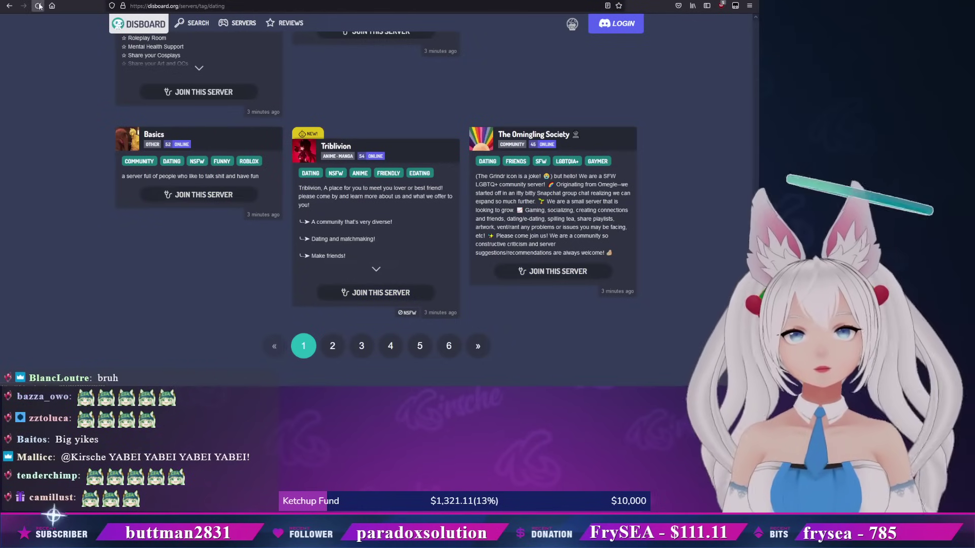
# - Reload page 1 of the dating-tagged servers to show newly bumped entries
pyautogui.press('F5')
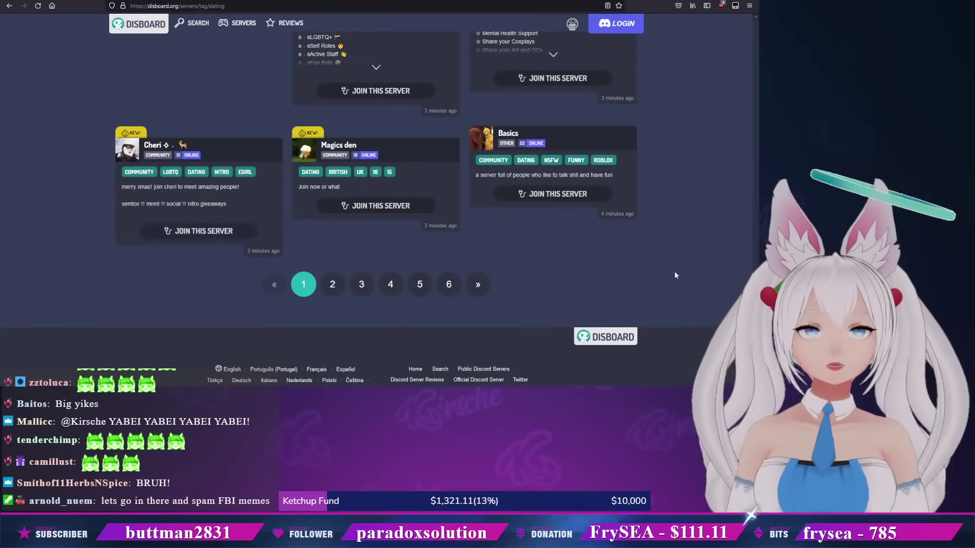
pyautogui.scroll(3, 682, 273)
pyautogui.scroll(3, 708, 273)
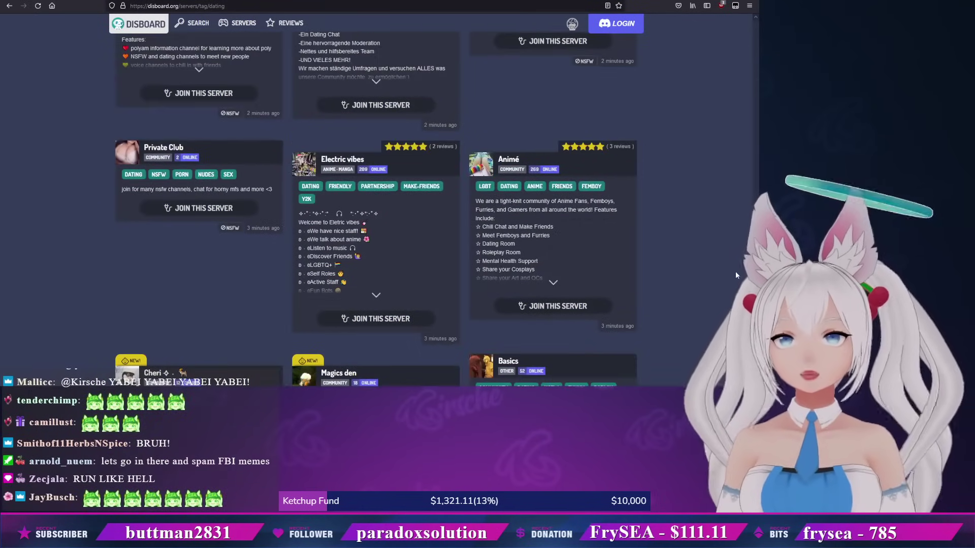
pyautogui.scroll(-2, 735, 267)
pyautogui.scroll(-5, 725, 190)
# - Refresh the list, check the nicotine server's options menu, and open its detail page
pyautogui.press('F5')
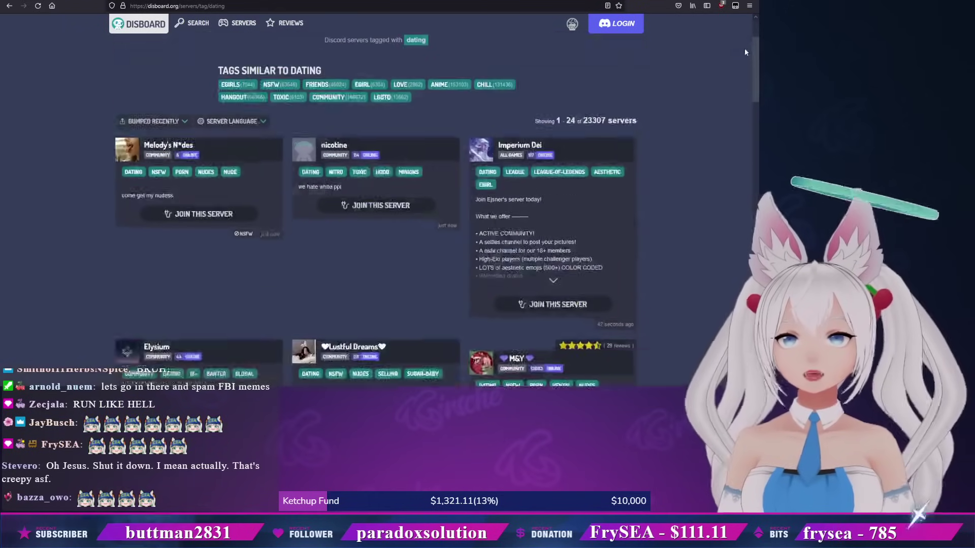
pyautogui.scroll(3, 744, 46)
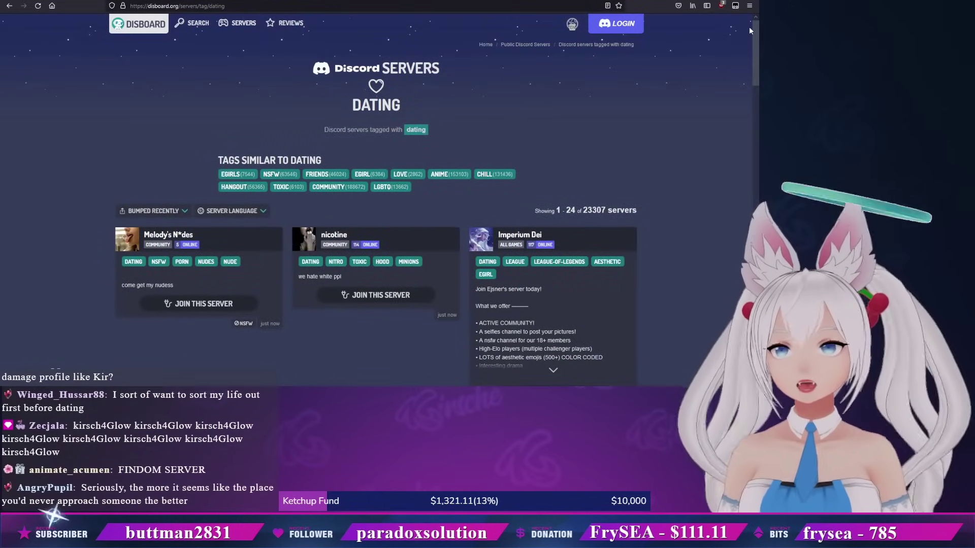
pyautogui.moveTo(751, 29); pyautogui.dragTo(751, 40)
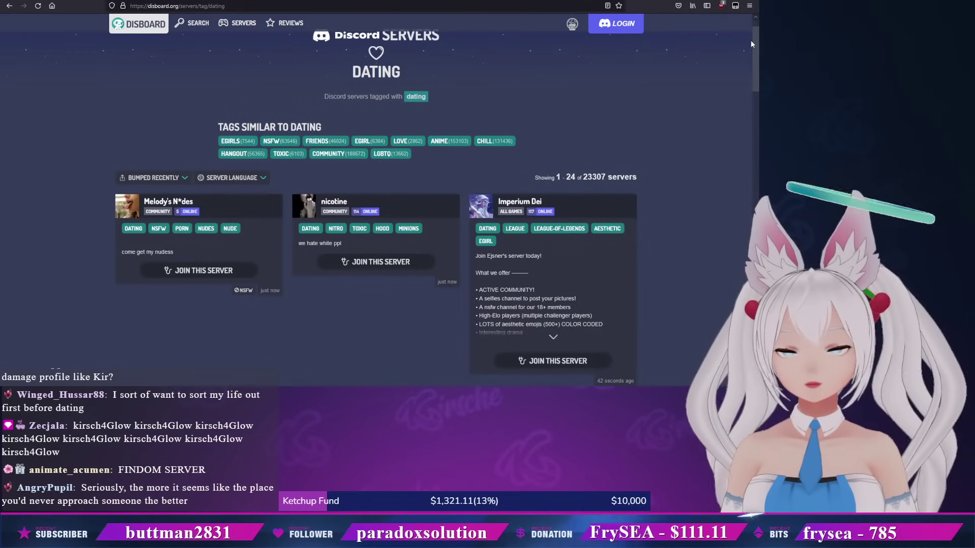
pyautogui.moveTo(298, 243); pyautogui.dragTo(314, 244)
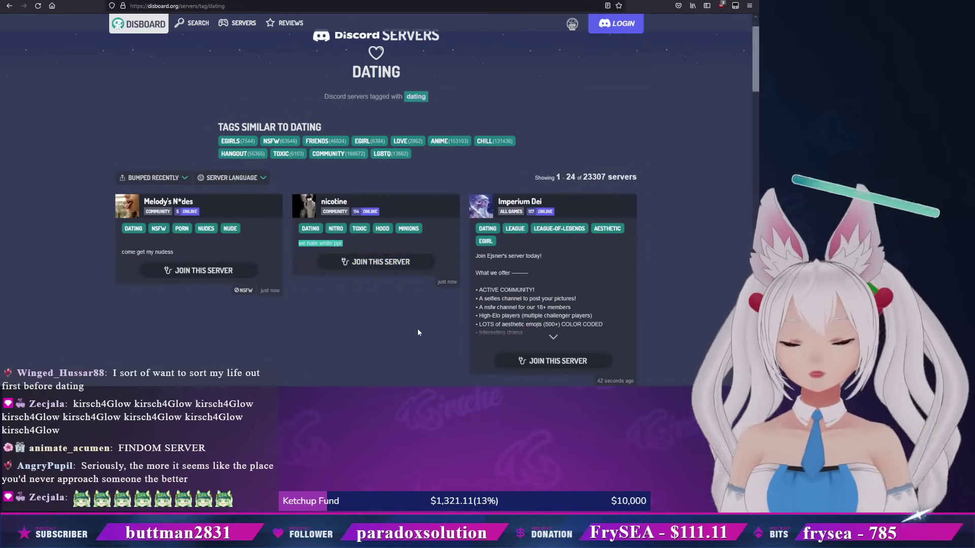
pyautogui.moveTo(376, 239)
pyautogui.click(453, 213)
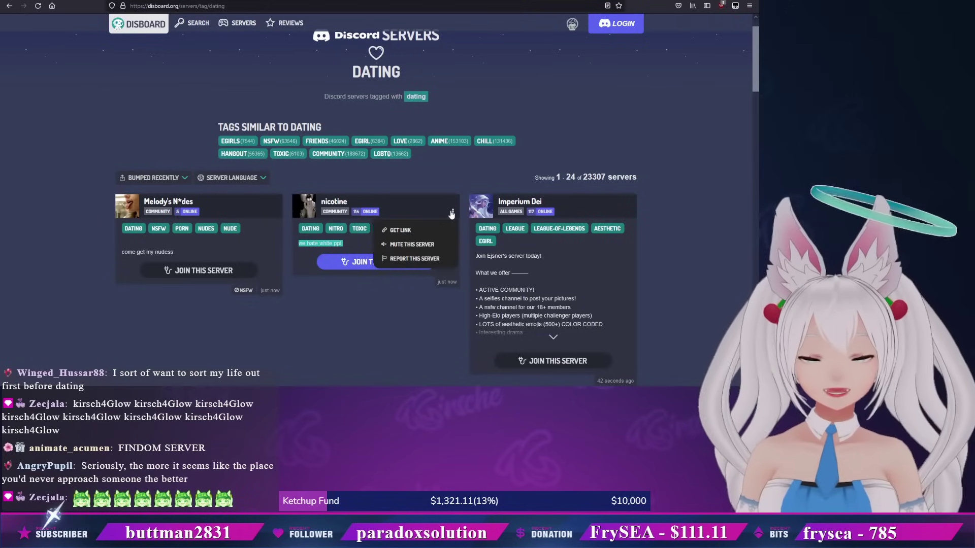
pyautogui.click(402, 202)
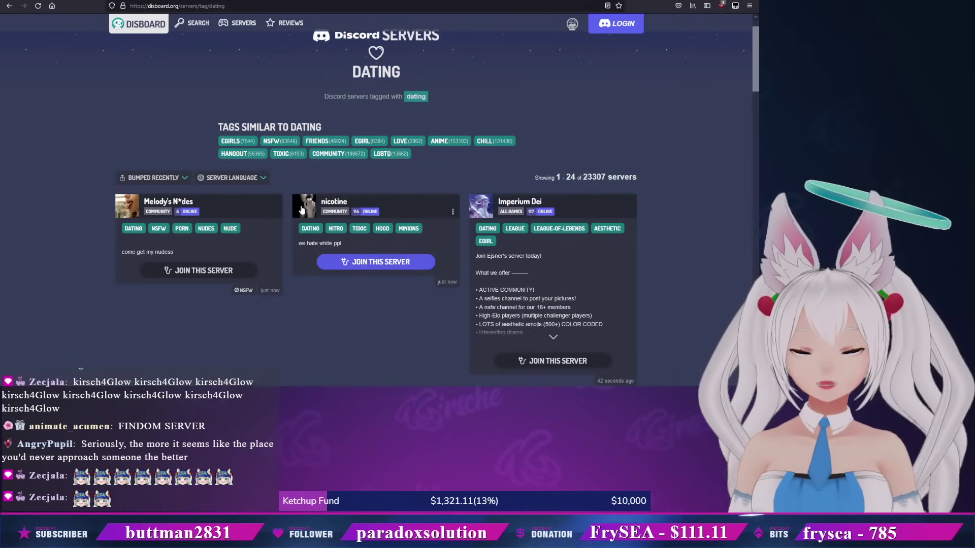
pyautogui.click(308, 207)
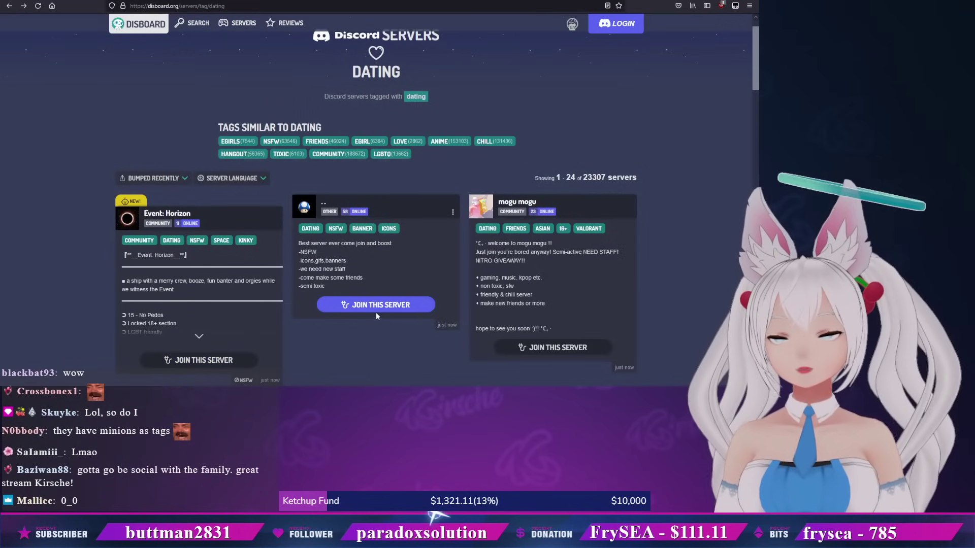
pyautogui.scroll(-1, 377, 313)
pyautogui.scroll(-1, 371, 312)
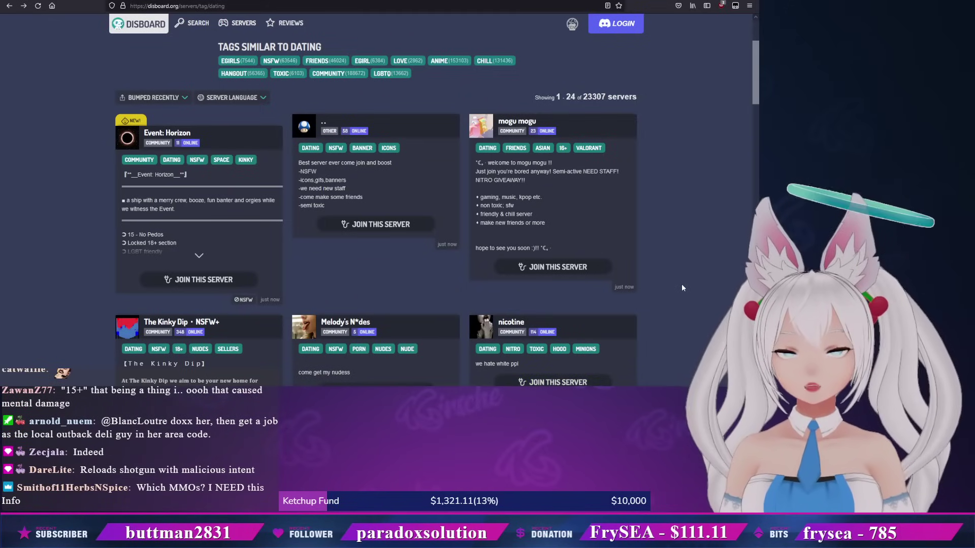
pyautogui.scroll(-2, 682, 284)
pyautogui.scroll(-1, 682, 284)
pyautogui.scroll(-4, 681, 284)
pyautogui.scroll(-3, 682, 280)
pyautogui.scroll(3, 680, 279)
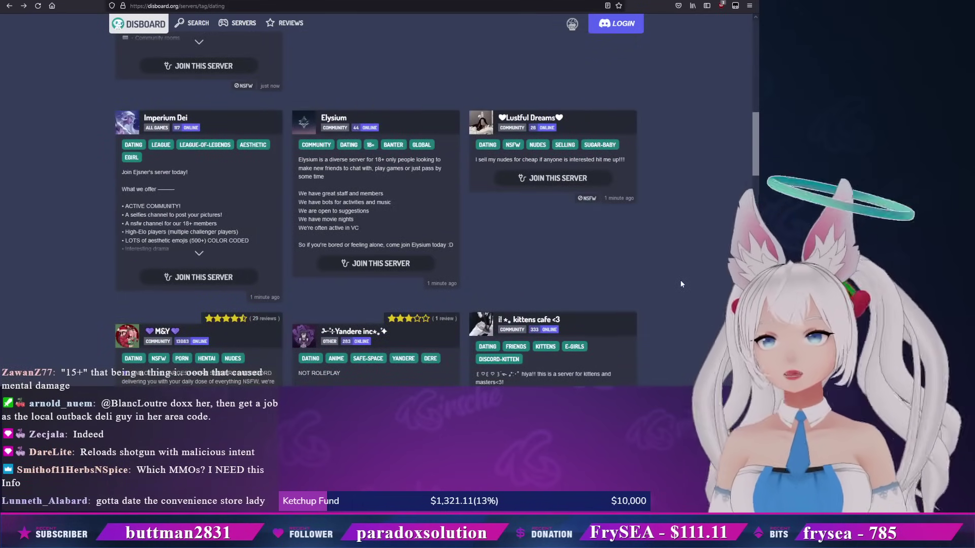
pyautogui.scroll(-2, 680, 280)
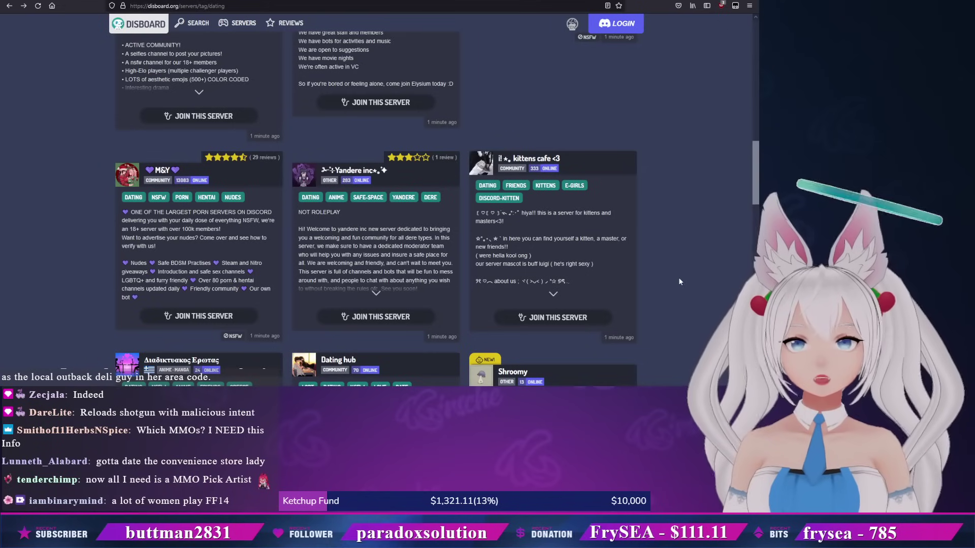
pyautogui.scroll(-1, 679, 278)
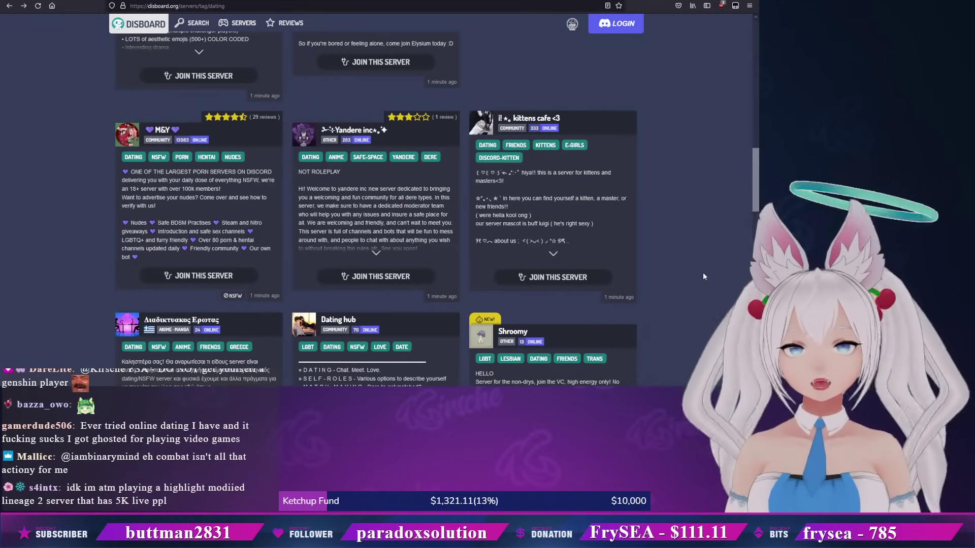
pyautogui.scroll(-2, 543, 201)
# - Expand the full descriptions of the kittens cafe and LGBTQIA2S+ server cards
pyautogui.click(541, 171)
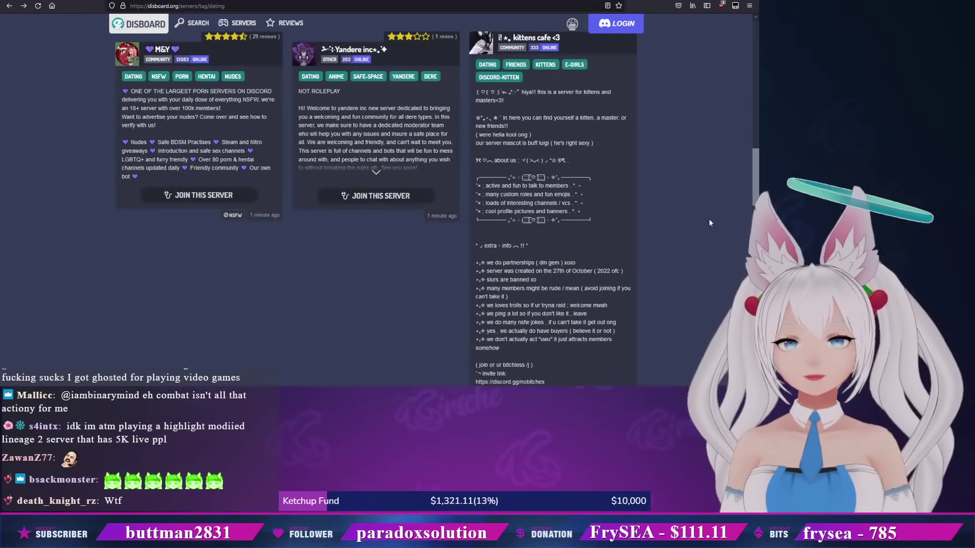
pyautogui.scroll(-1, 727, 230)
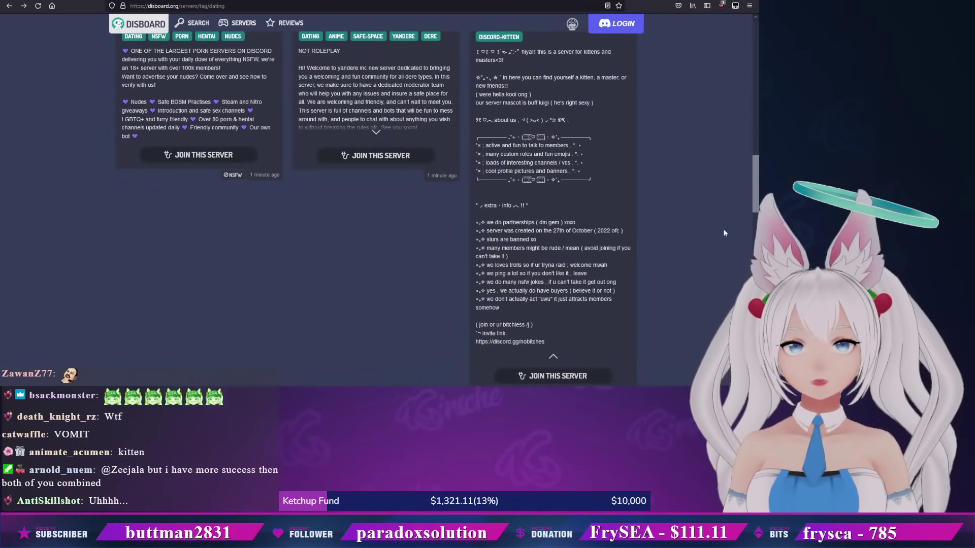
pyautogui.scroll(-2, 725, 230)
pyautogui.scroll(-2, 721, 224)
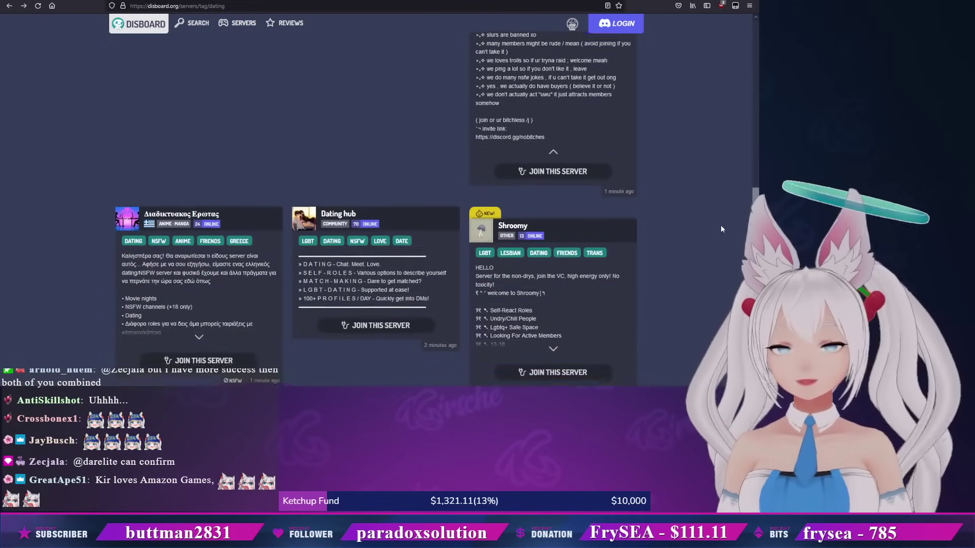
pyautogui.scroll(-2, 721, 224)
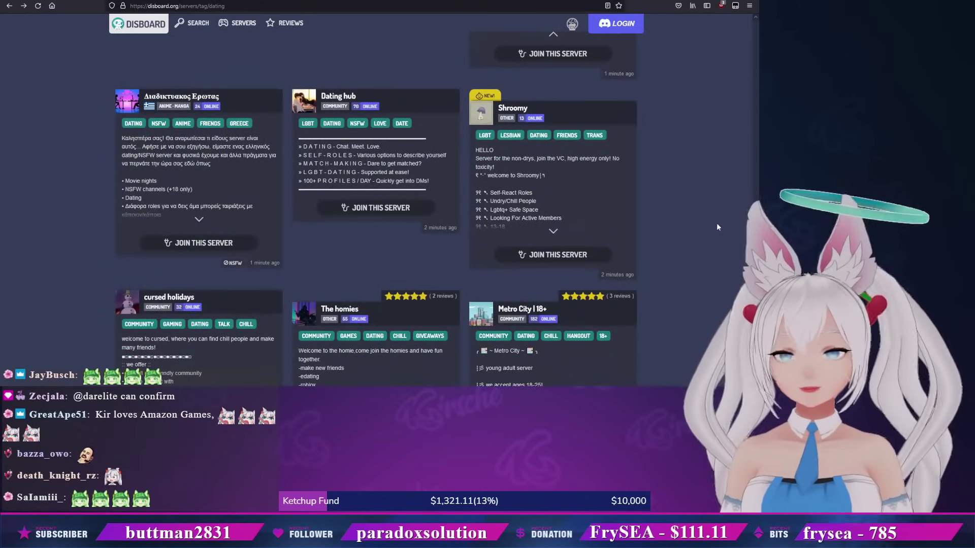
pyautogui.scroll(-1, 717, 223)
pyautogui.scroll(-1, 714, 220)
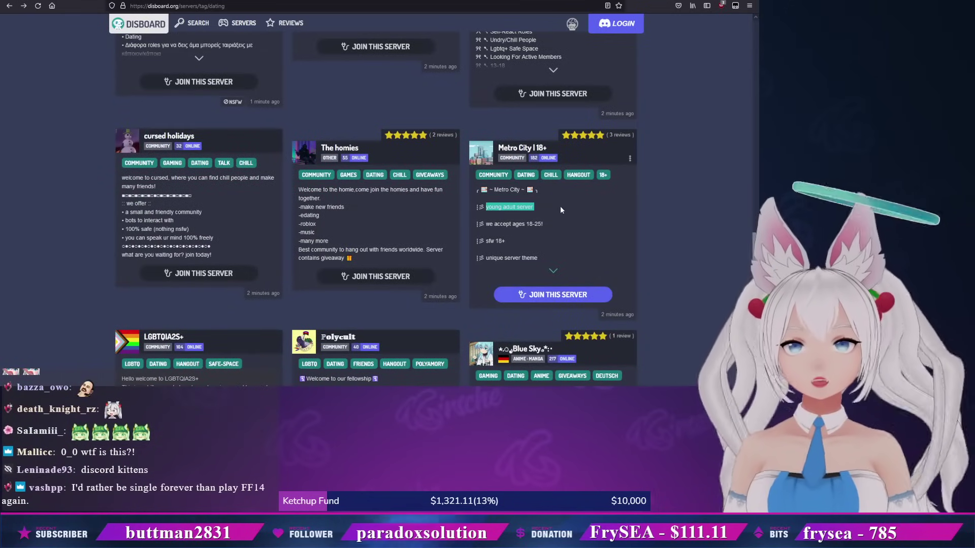
pyautogui.scroll(-2, 685, 239)
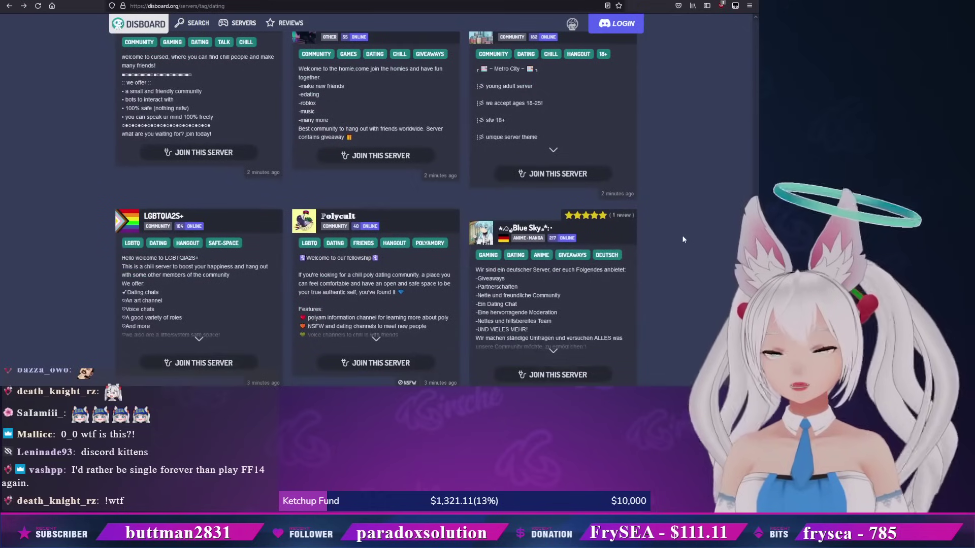
pyautogui.scroll(-1, 681, 236)
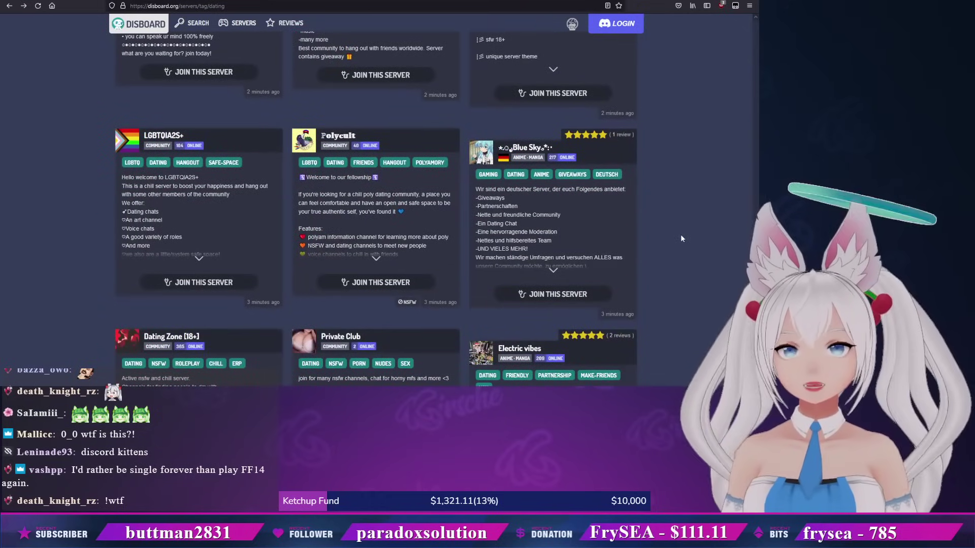
pyautogui.scroll(-1, 680, 234)
pyautogui.scroll(-1, 681, 234)
pyautogui.scroll(-1, 680, 235)
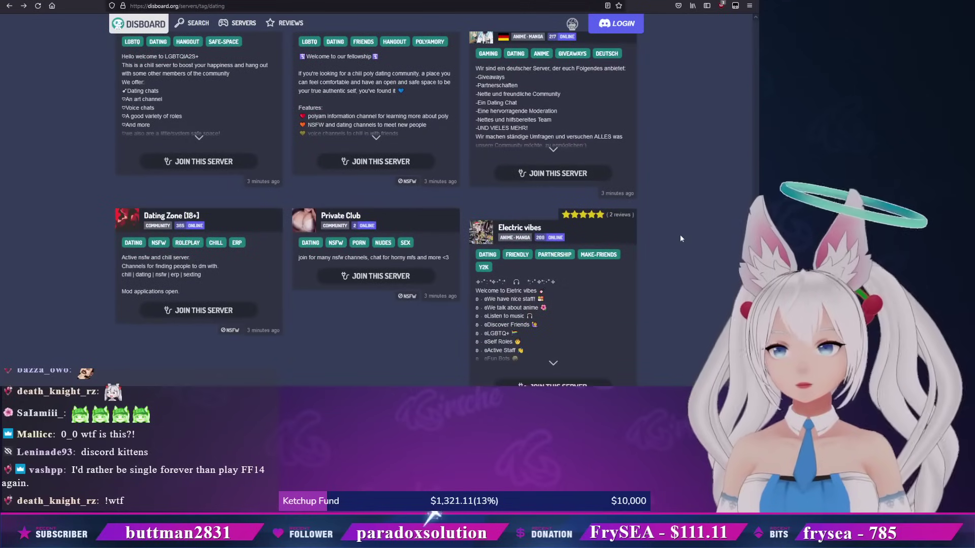
pyautogui.click(199, 137)
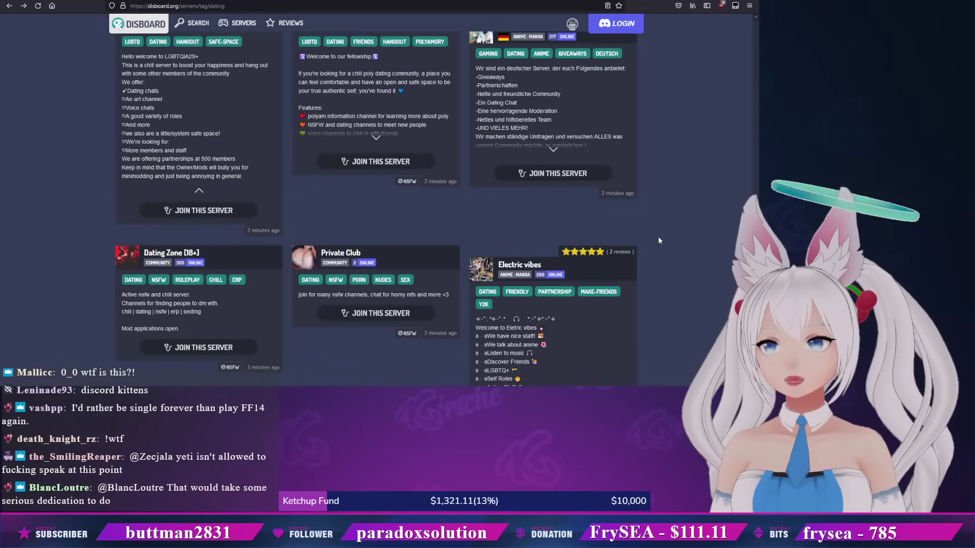
pyautogui.scroll(-2, 654, 236)
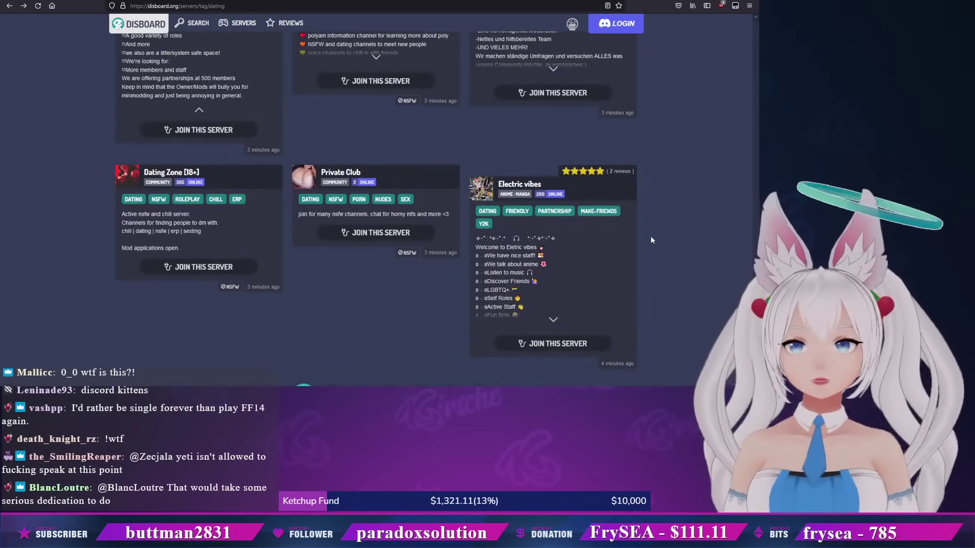
pyautogui.scroll(-2, 651, 237)
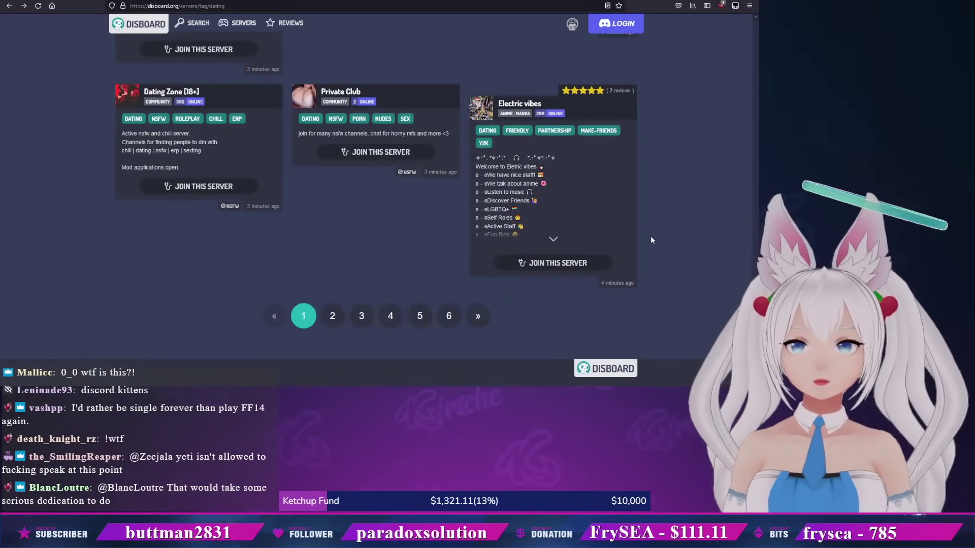
# - Jump to page 2 of the dating-tagged server list
pyautogui.click(333, 315)
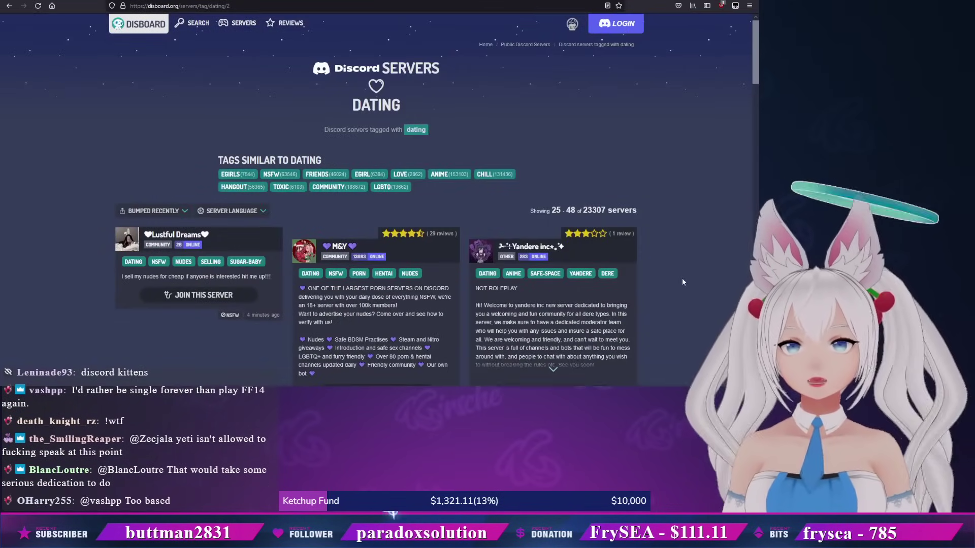
pyautogui.scroll(-2, 682, 278)
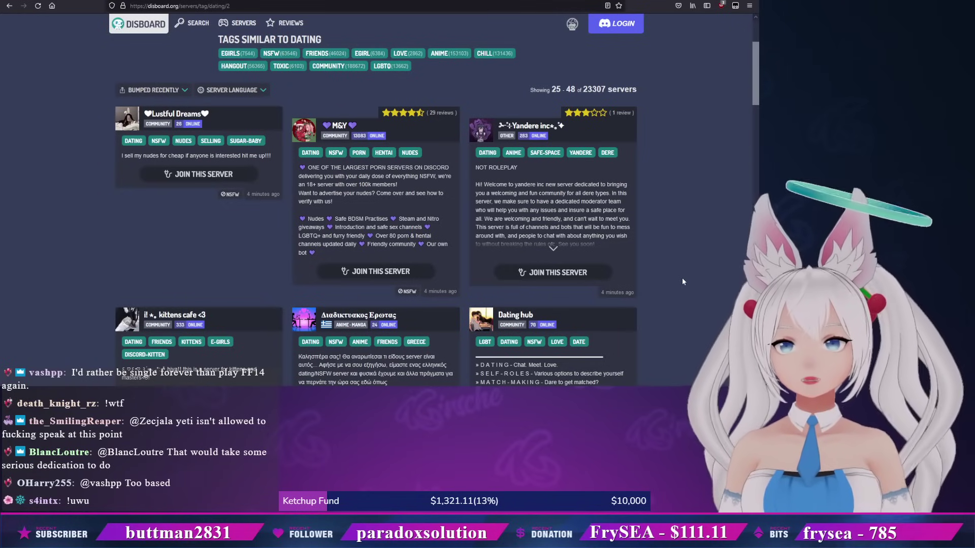
pyautogui.scroll(-2, 682, 278)
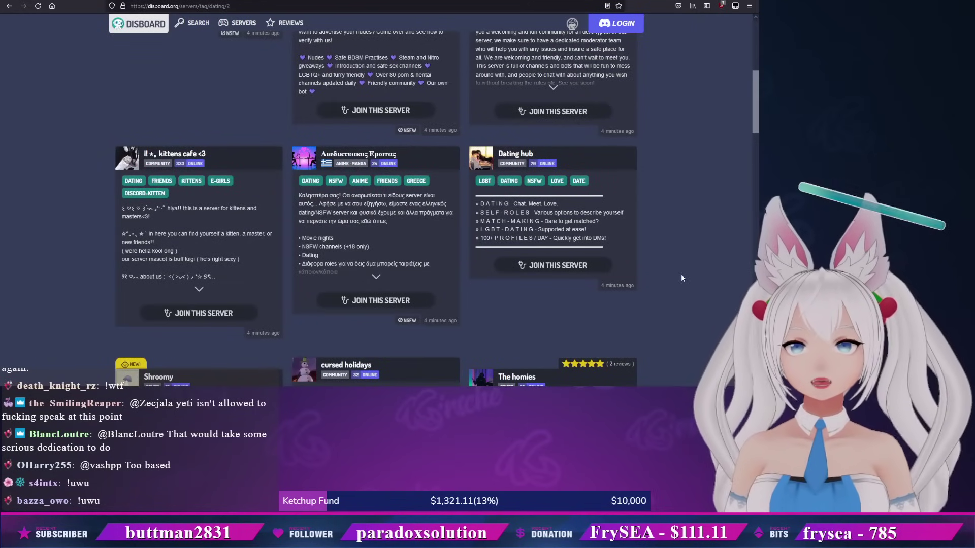
pyautogui.scroll(-2, 681, 273)
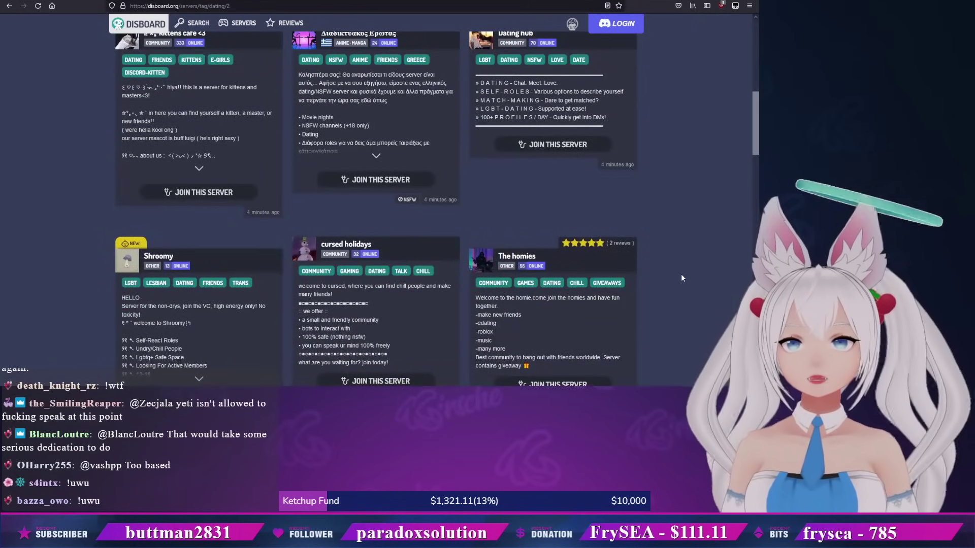
pyautogui.scroll(-2, 682, 274)
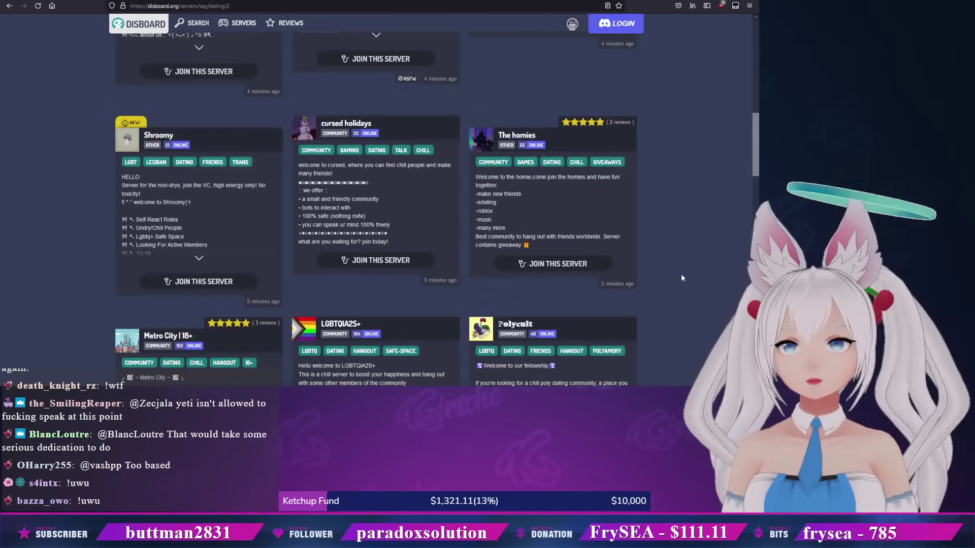
pyautogui.scroll(-2, 682, 274)
pyautogui.scroll(-2, 681, 272)
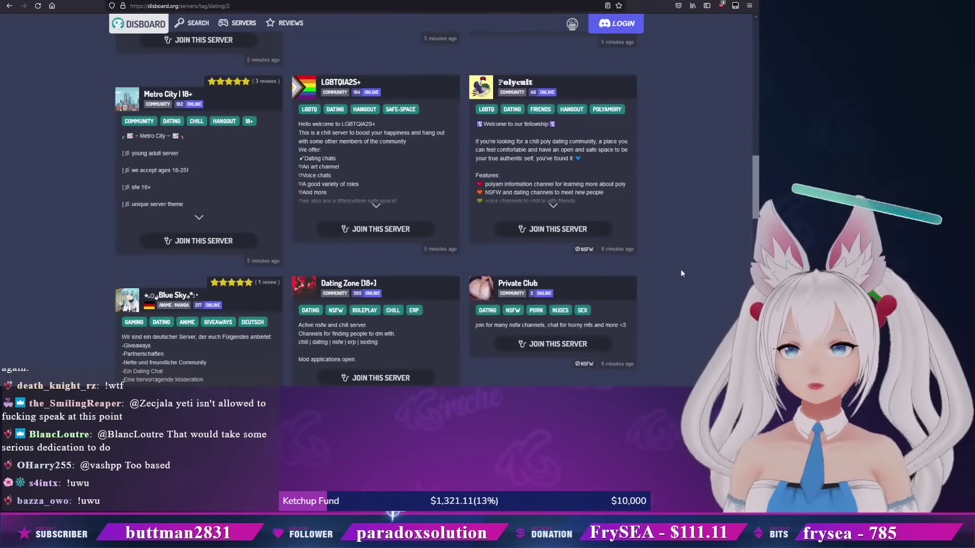
pyautogui.scroll(-2, 681, 271)
pyautogui.scroll(-3, 681, 268)
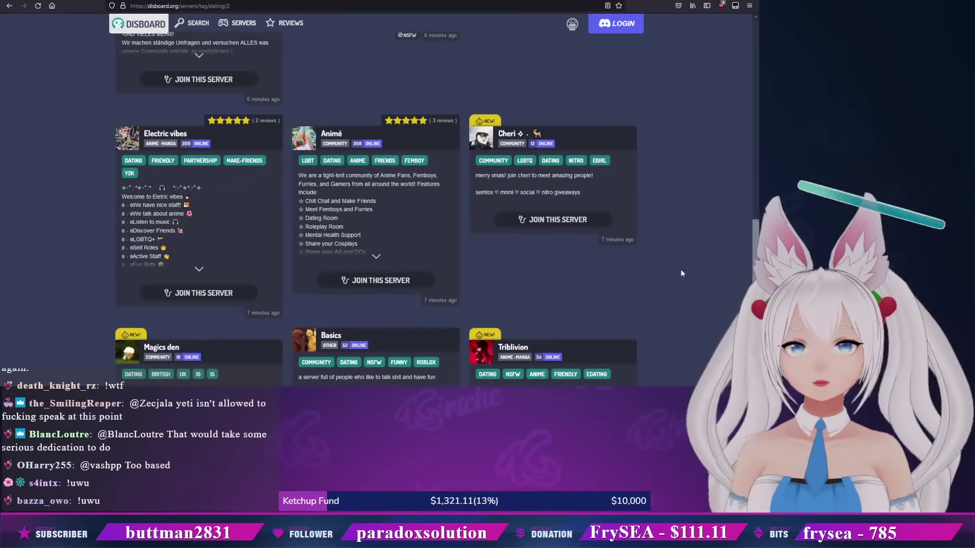
pyautogui.scroll(-2, 680, 269)
pyautogui.scroll(-3, 681, 269)
pyautogui.scroll(-2, 680, 269)
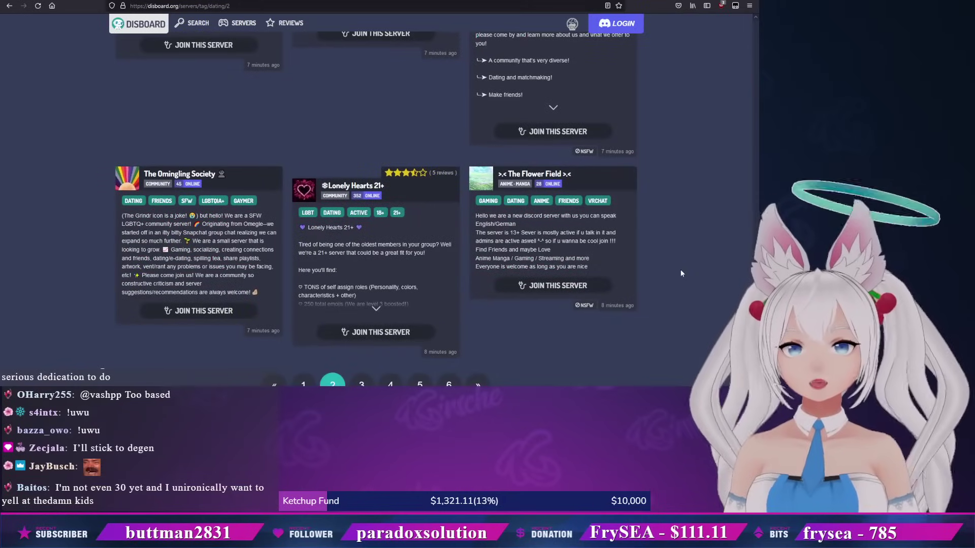
pyautogui.scroll(-2, 680, 270)
pyautogui.scroll(-1, 681, 269)
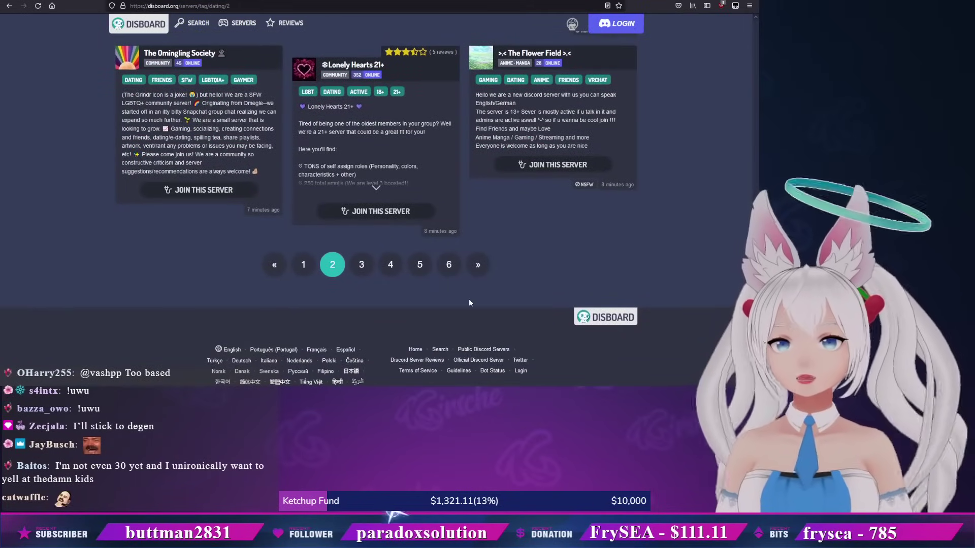
# - Jump to page 3 of the dating-tagged server list
pyautogui.click(362, 264)
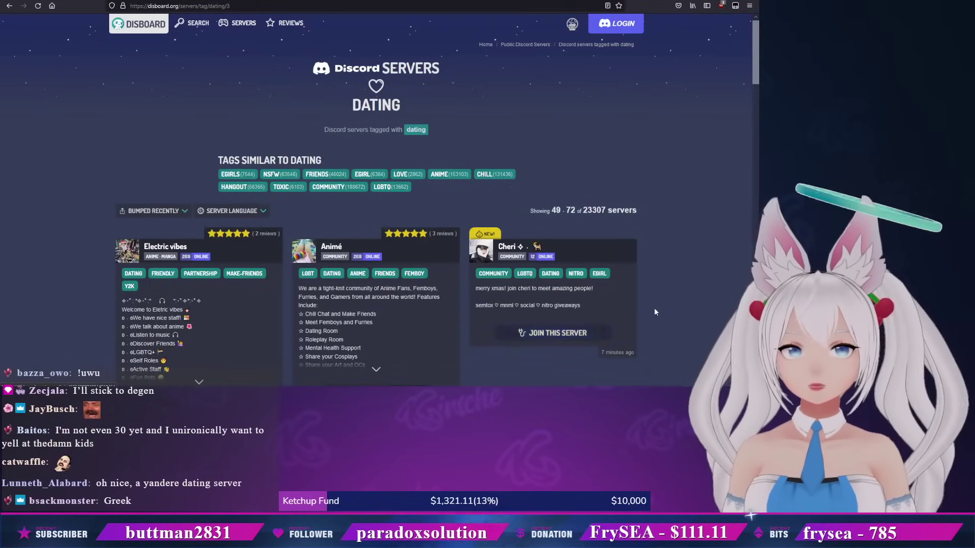
pyautogui.scroll(-2, 714, 287)
pyautogui.scroll(-2, 714, 287)
pyautogui.scroll(-2, 713, 287)
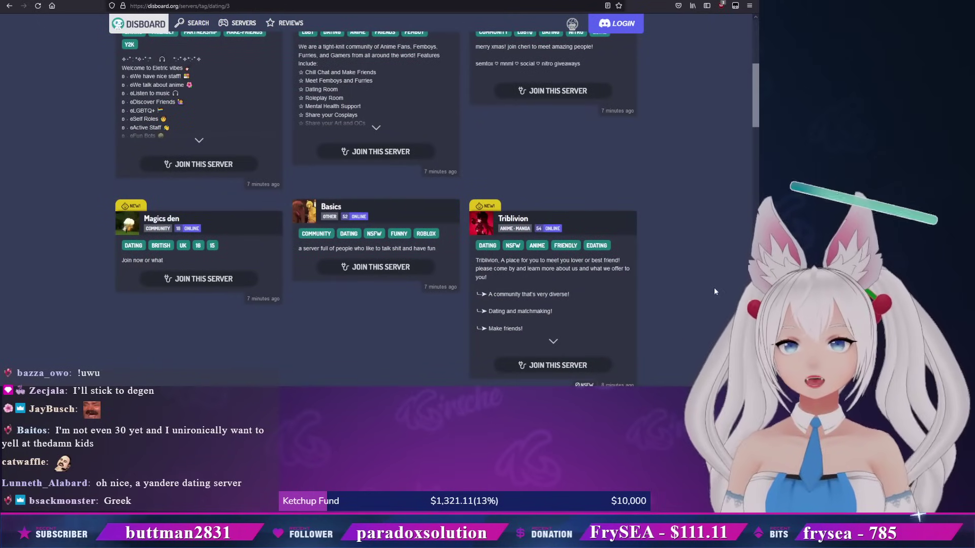
pyautogui.scroll(-3, 713, 288)
pyautogui.scroll(-3, 714, 287)
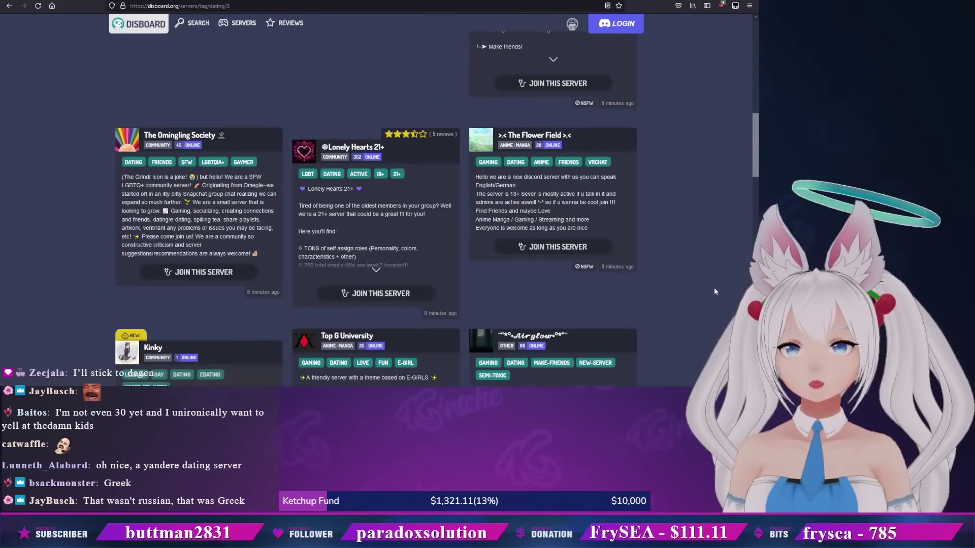
pyautogui.scroll(-2, 657, 274)
pyautogui.scroll(-2, 657, 275)
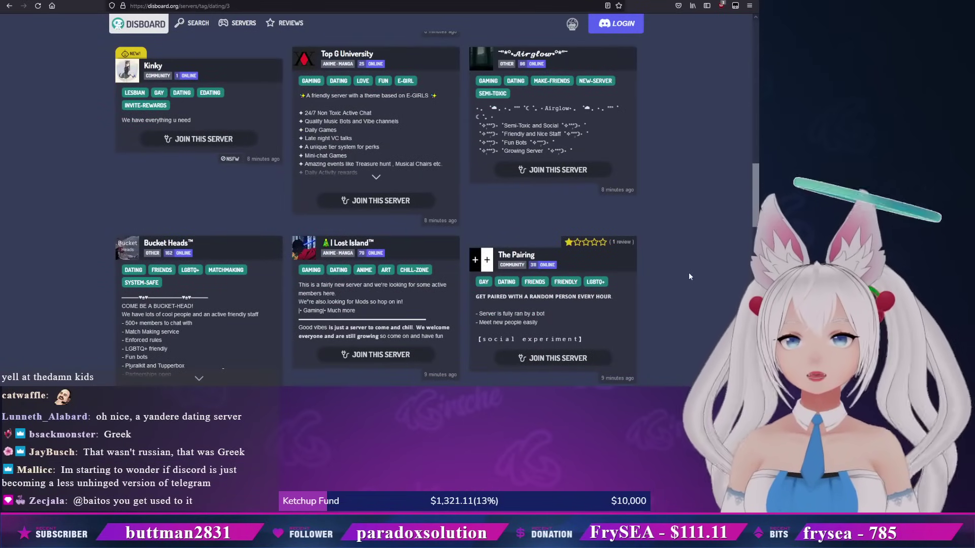
pyautogui.scroll(-1, 689, 272)
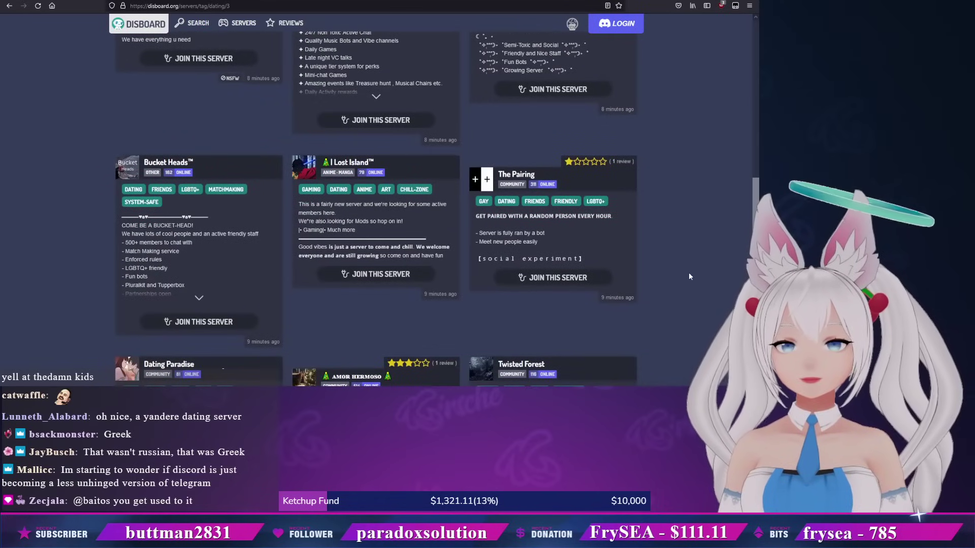
pyautogui.scroll(-2, 688, 272)
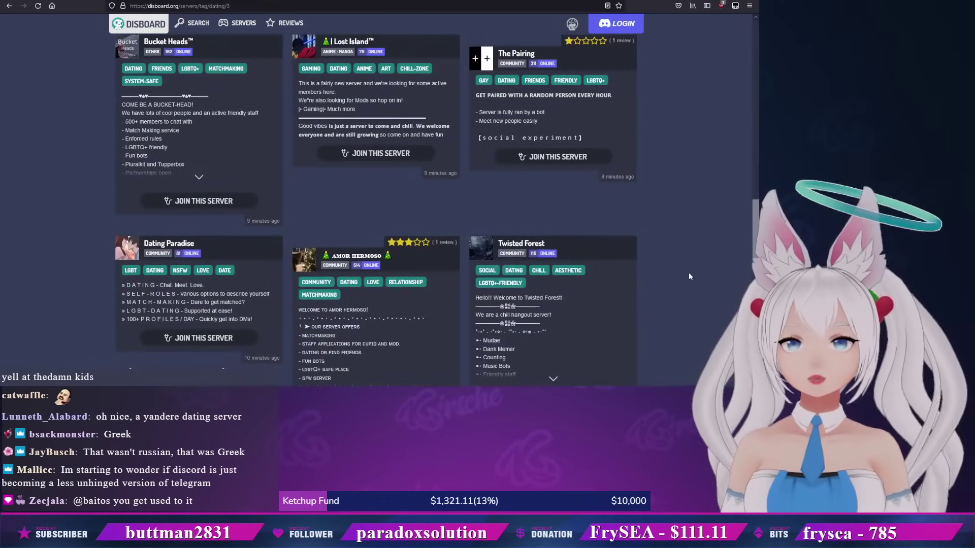
pyautogui.scroll(-3, 689, 272)
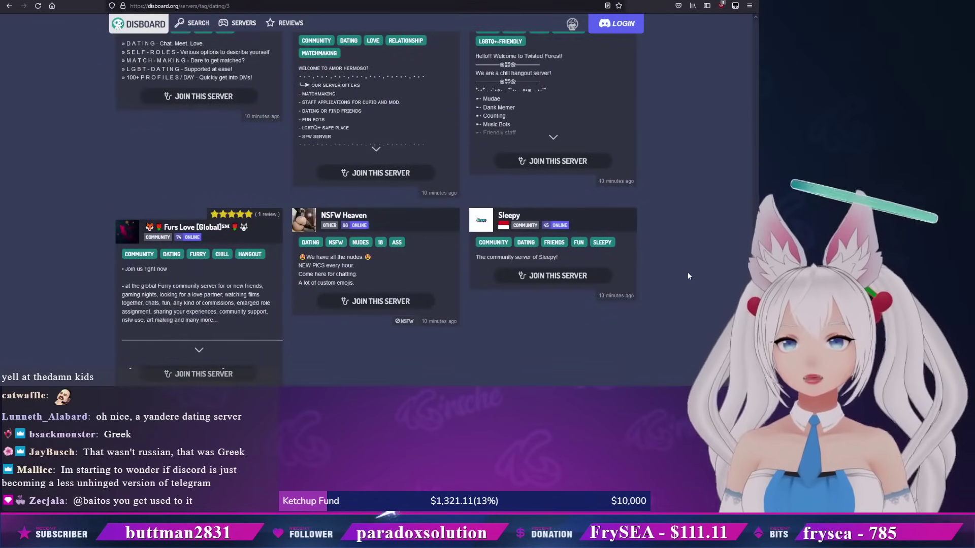
pyautogui.scroll(-3, 688, 272)
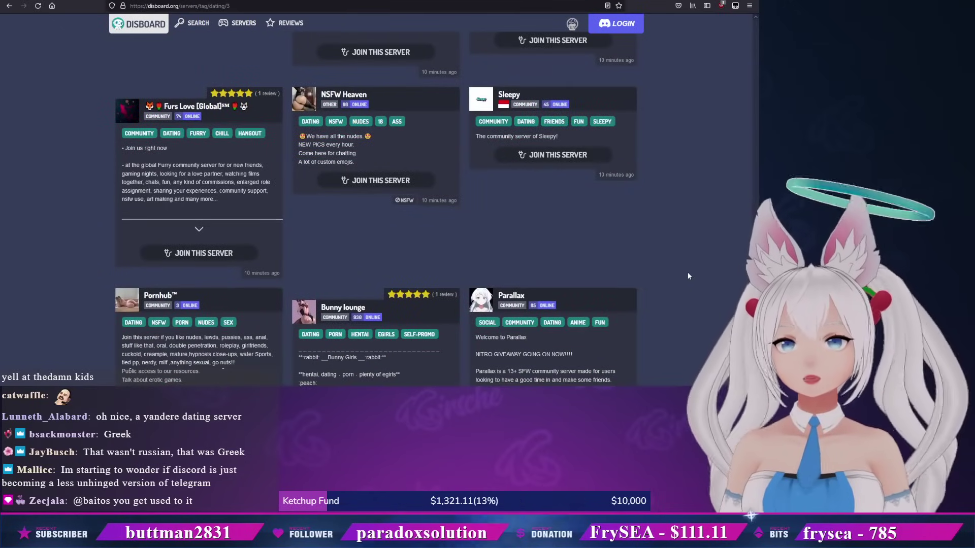
pyautogui.scroll(-1, 688, 272)
pyautogui.scroll(-3, 688, 272)
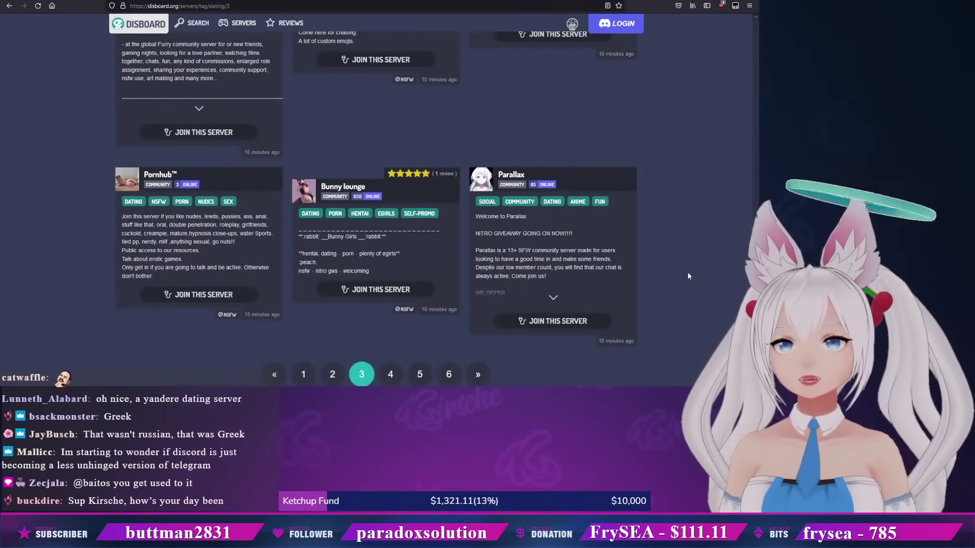
pyautogui.scroll(-3, 688, 272)
pyautogui.scroll(-2, 688, 272)
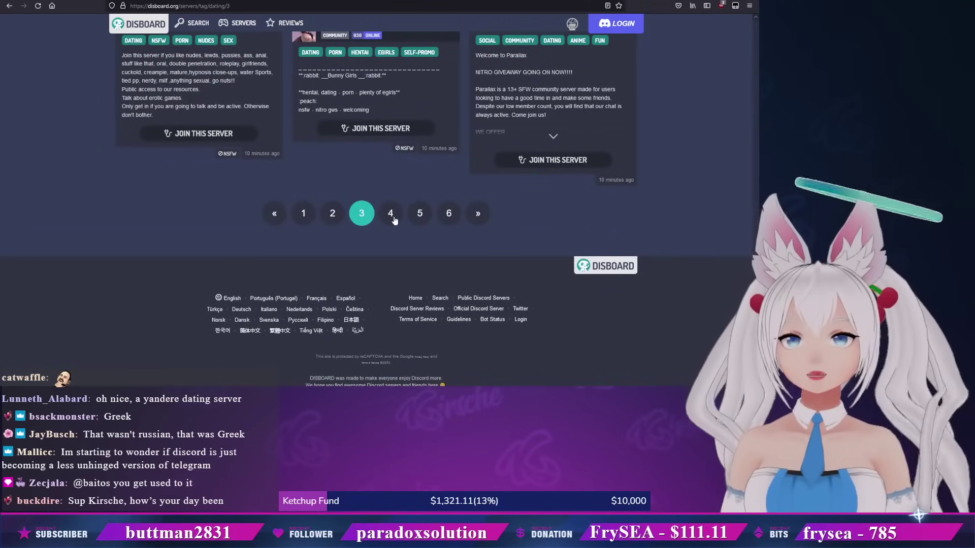
pyautogui.scroll(1, 495, 244)
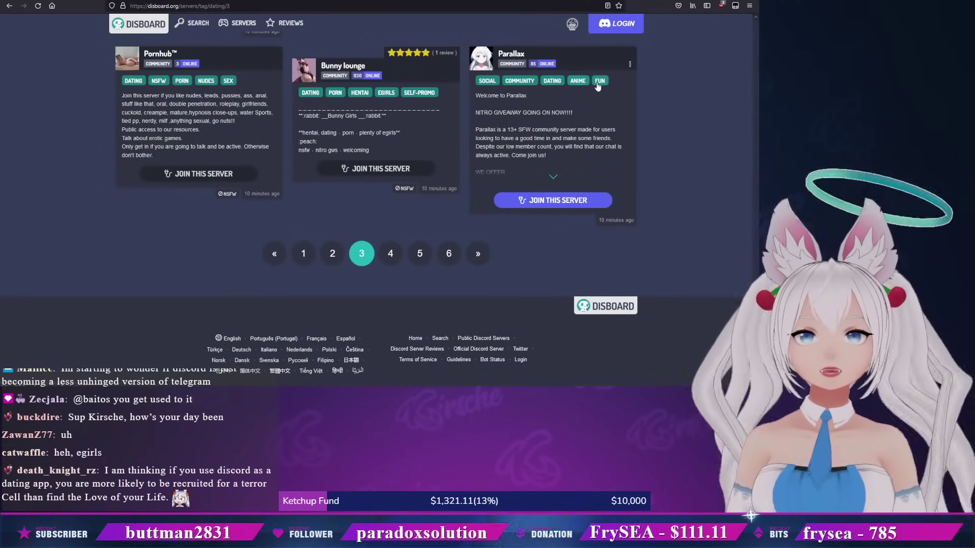
# - Expand the Parallax server card to show its full offer list
pyautogui.click(557, 176)
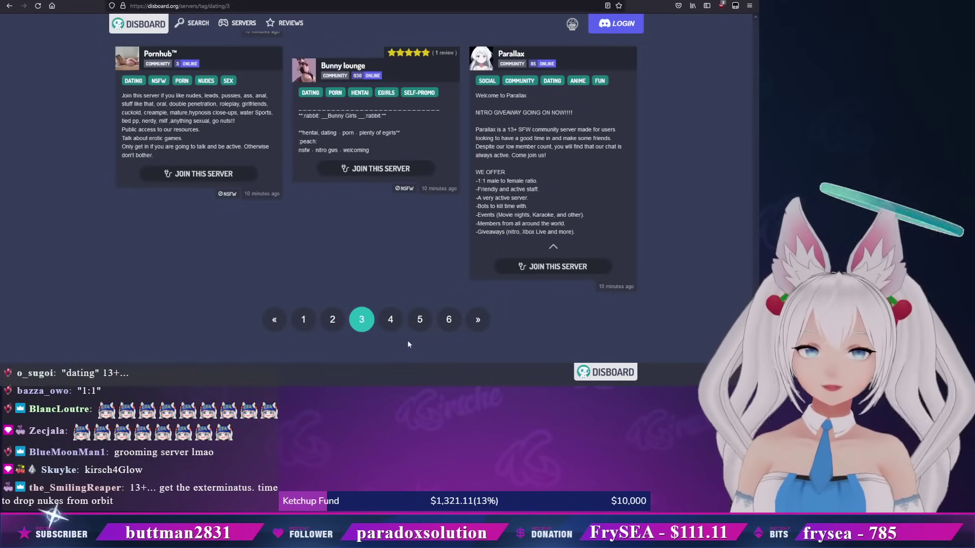
# - Jump to page 4 of the dating-tagged server list
pyautogui.click(390, 319)
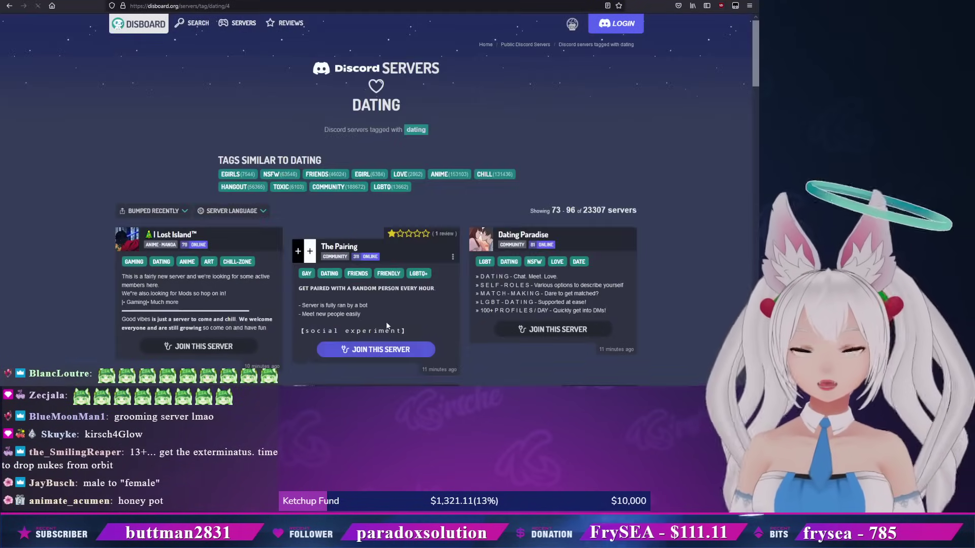
pyautogui.scroll(-3, 447, 316)
pyautogui.scroll(-3, 446, 312)
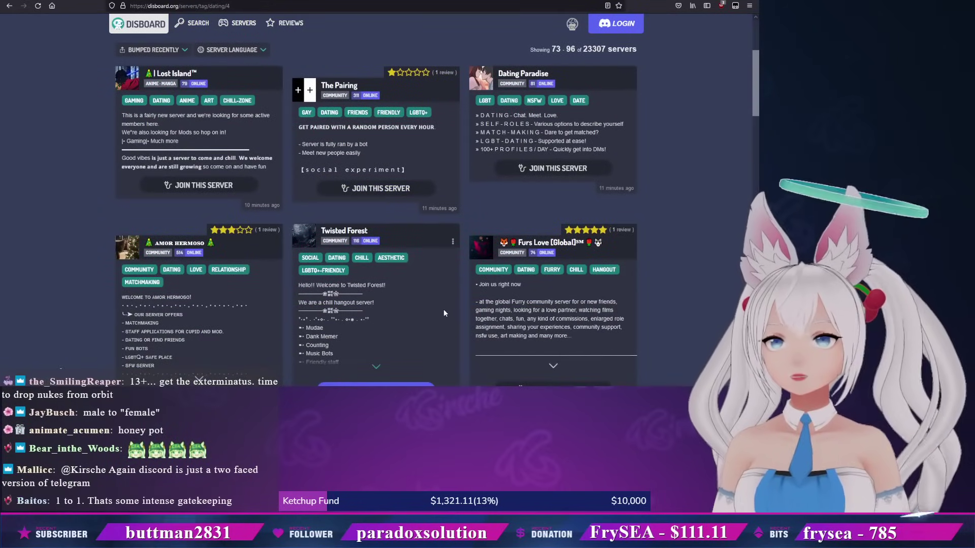
pyautogui.scroll(-3, 443, 309)
pyautogui.scroll(-3, 442, 308)
pyautogui.scroll(-3, 443, 307)
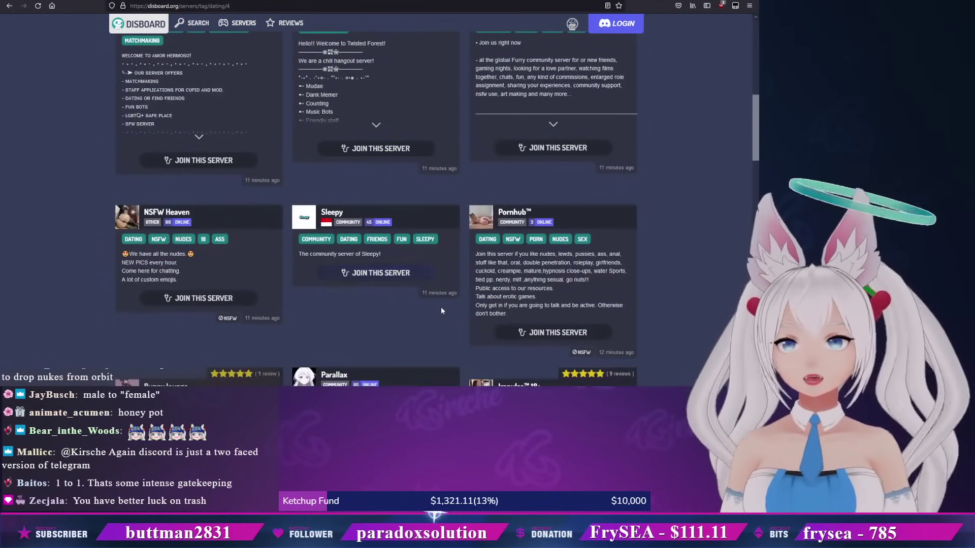
pyautogui.scroll(-3, 441, 306)
pyautogui.scroll(-3, 440, 307)
pyautogui.scroll(-3, 440, 306)
pyautogui.scroll(-2, 438, 306)
pyautogui.scroll(-3, 437, 306)
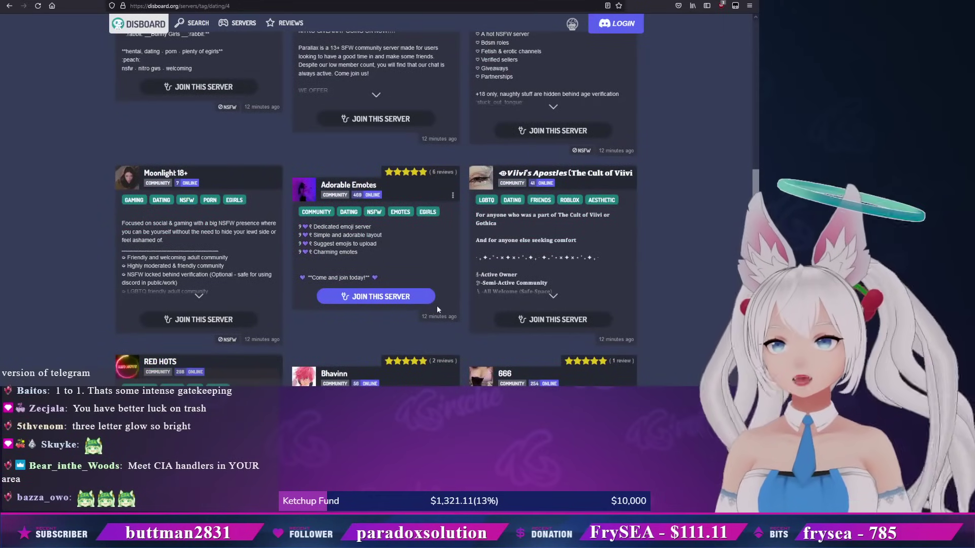
pyautogui.scroll(-3, 437, 305)
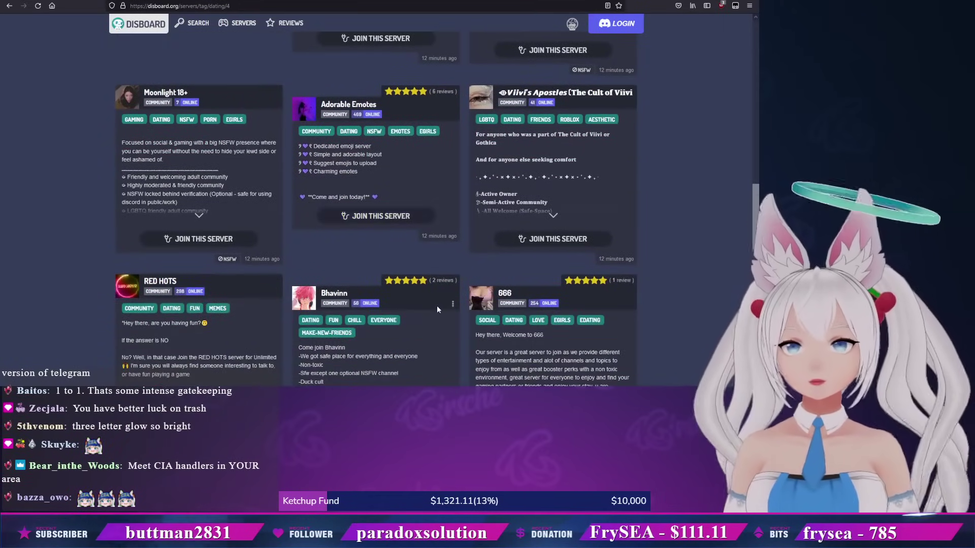
pyautogui.scroll(-2, 437, 306)
pyautogui.scroll(-2, 437, 305)
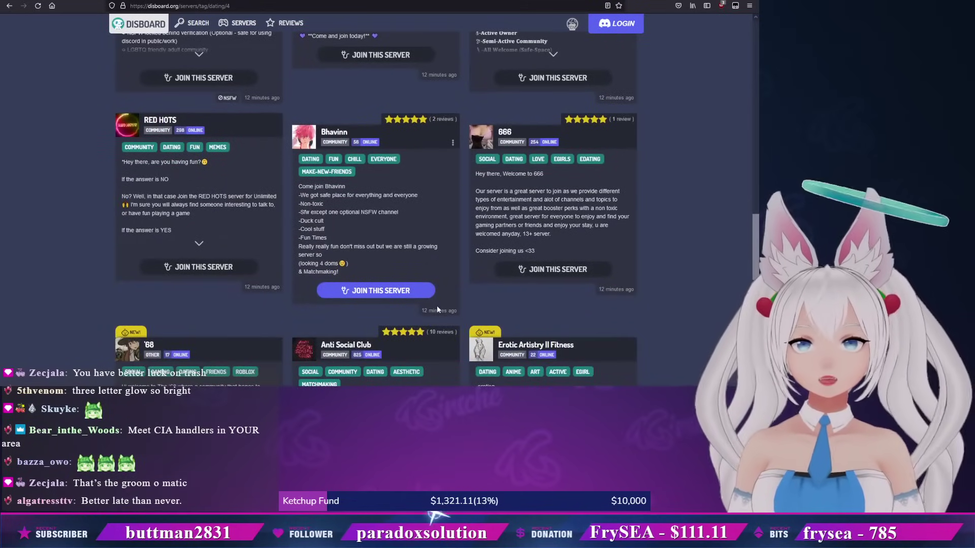
pyautogui.scroll(-2, 437, 305)
pyautogui.scroll(-2, 435, 305)
pyautogui.scroll(-1, 436, 305)
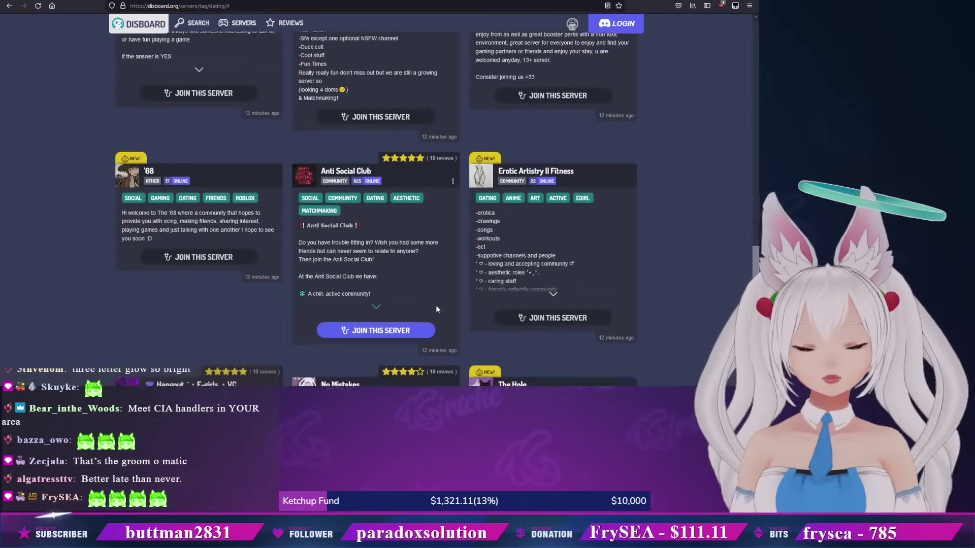
pyautogui.scroll(-1, 436, 305)
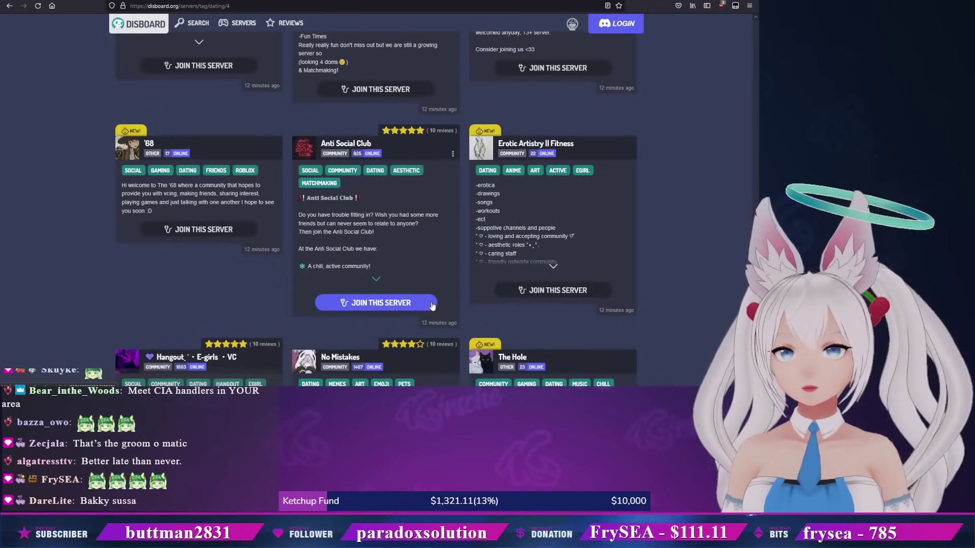
pyautogui.scroll(-2, 435, 307)
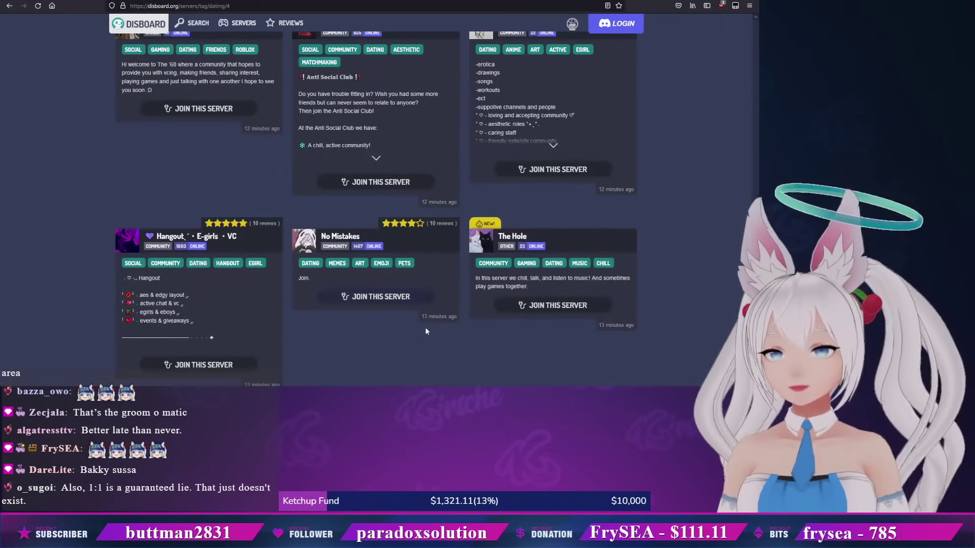
pyautogui.scroll(-1, 425, 327)
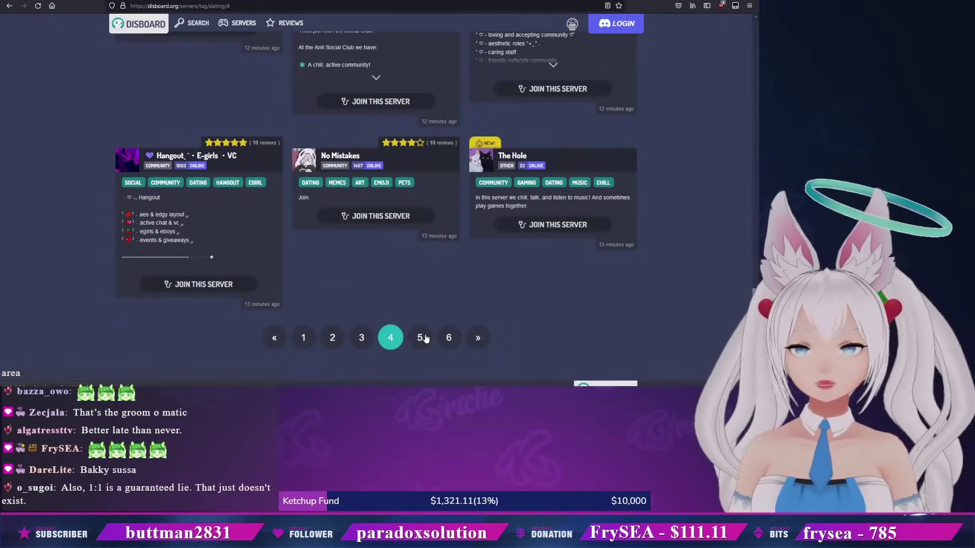
pyautogui.scroll(-3, 507, 333)
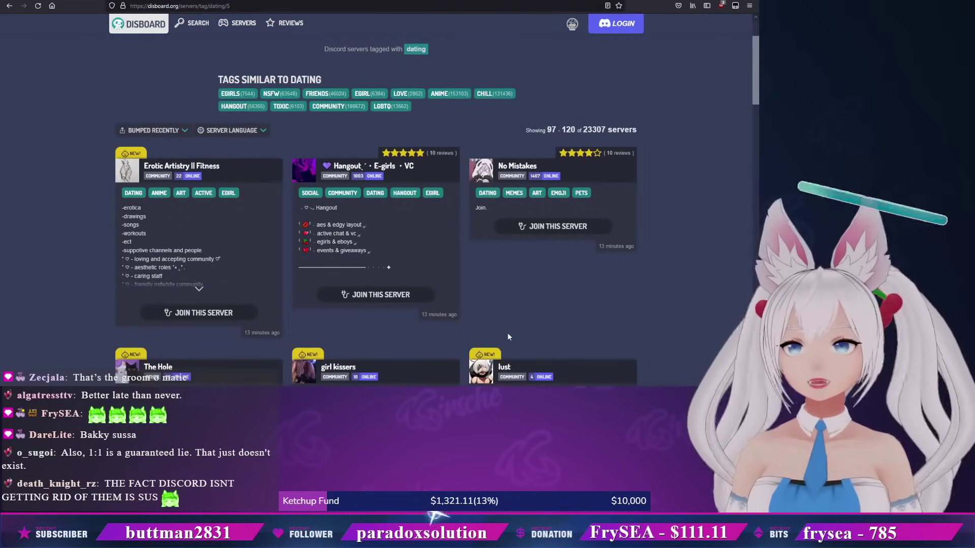
pyautogui.scroll(-3, 507, 333)
pyautogui.scroll(-1, 455, 336)
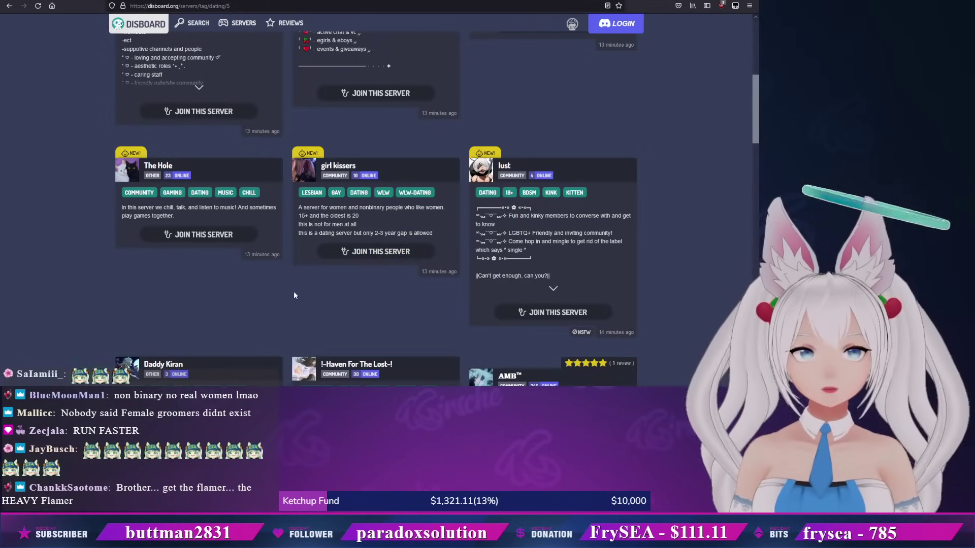
pyautogui.scroll(-1, 294, 290)
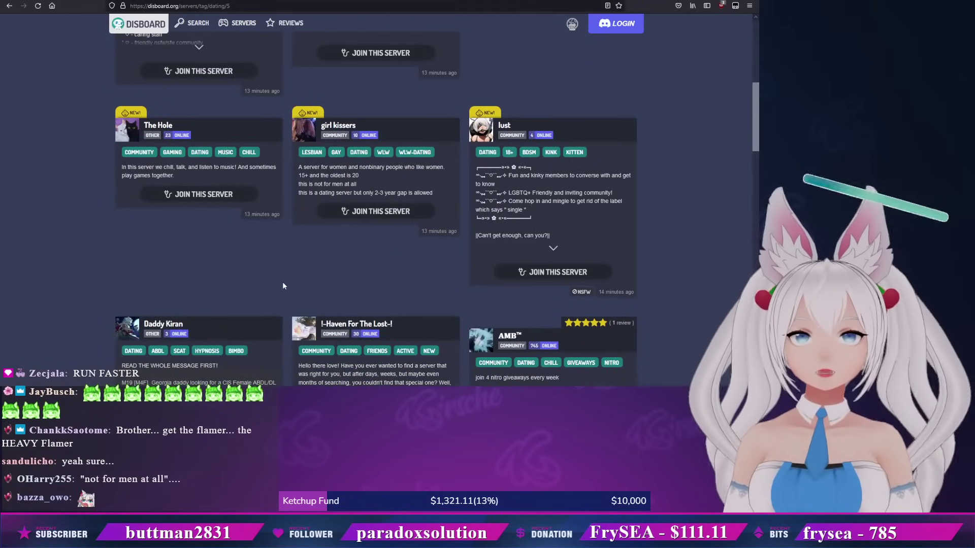
pyautogui.scroll(-2, 283, 285)
pyautogui.scroll(-2, 283, 282)
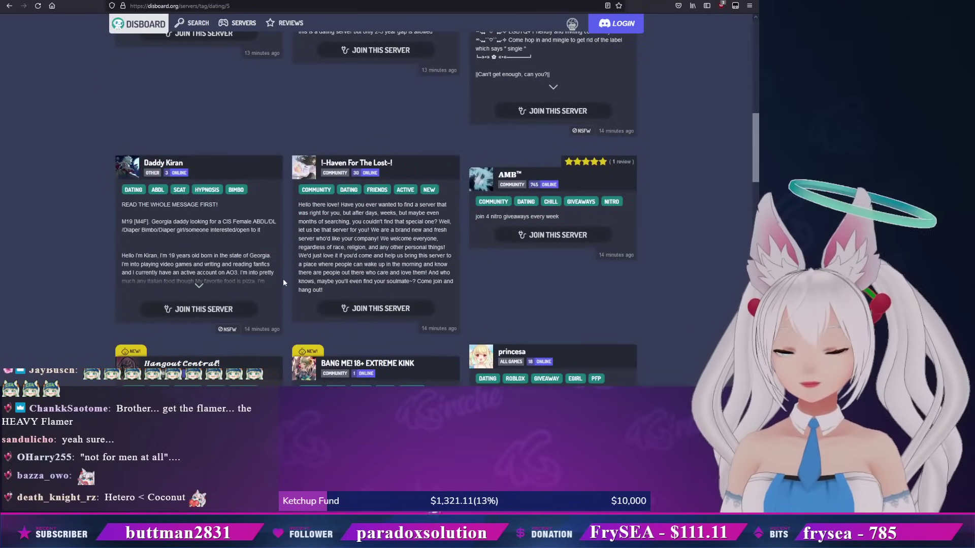
pyautogui.scroll(-1, 283, 275)
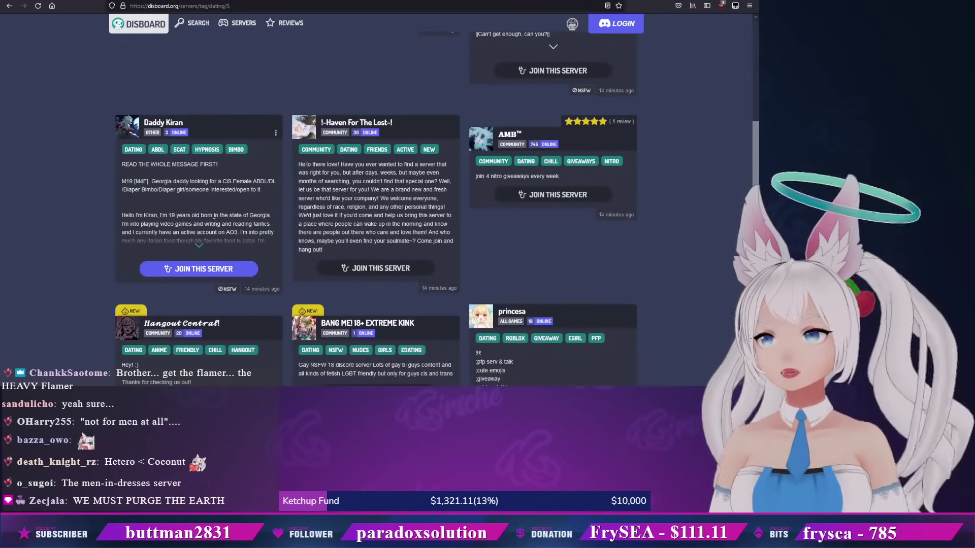
# - Expand Daddy Kiran's full server description on page 5
pyautogui.click(197, 245)
pyautogui.scroll(-2, 99, 229)
pyautogui.scroll(2, 99, 222)
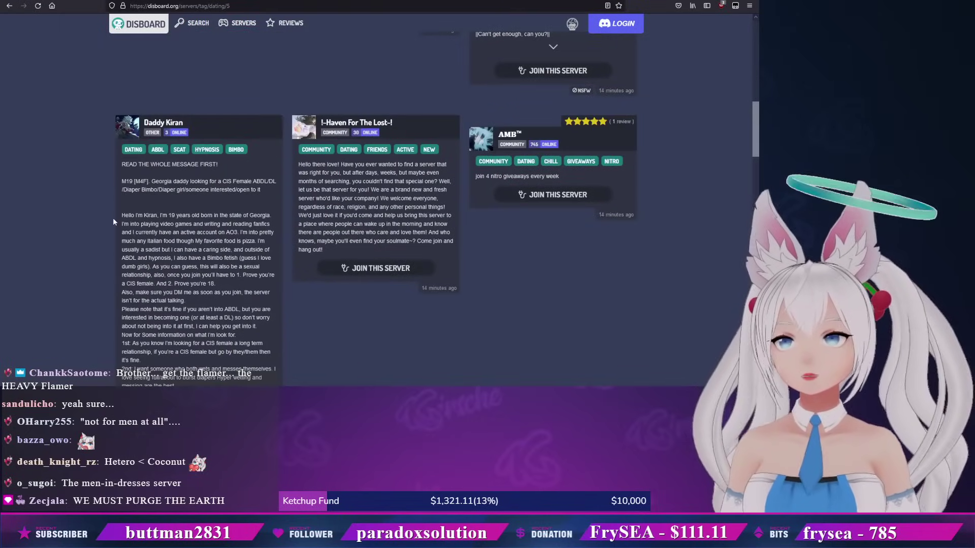
pyautogui.scroll(1, 113, 218)
pyautogui.scroll(-2, 144, 238)
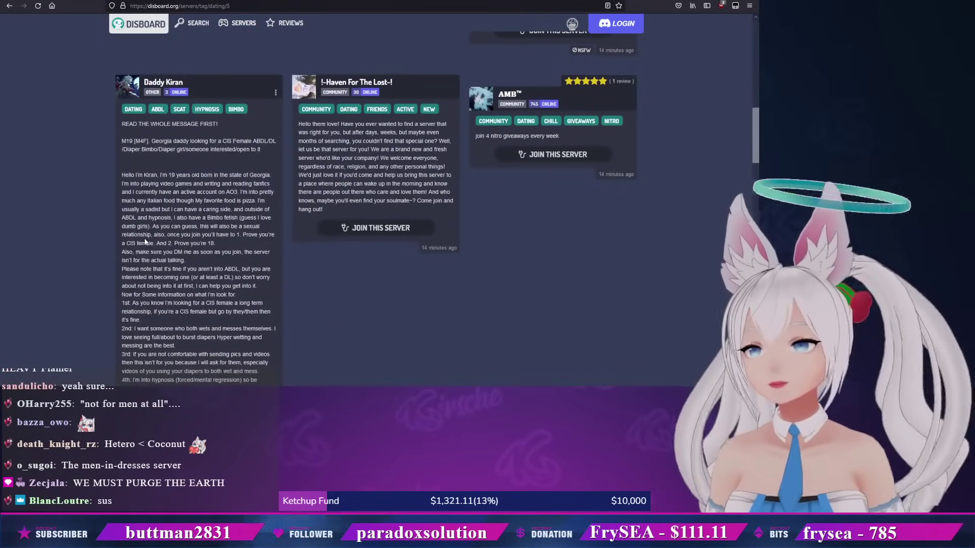
pyautogui.scroll(-1, 137, 240)
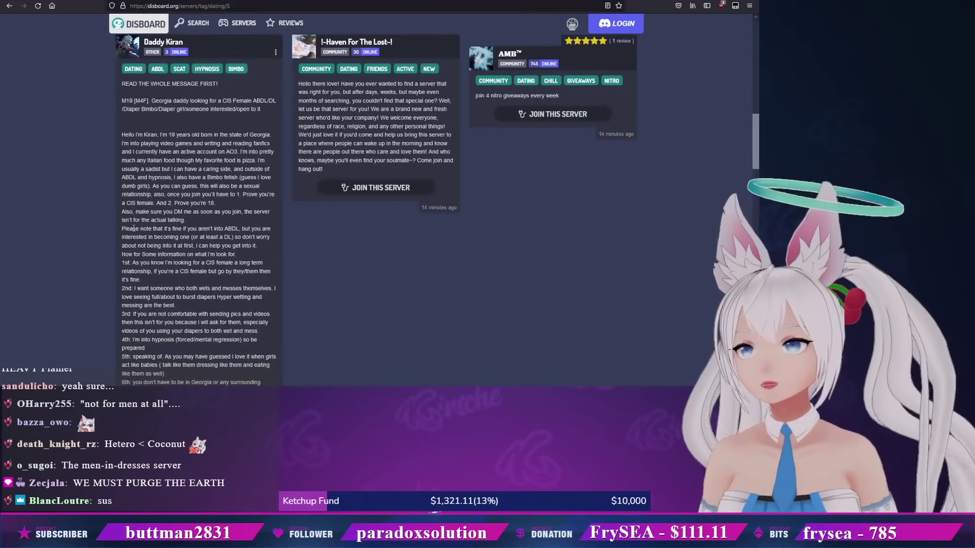
pyautogui.scroll(-1, 137, 240)
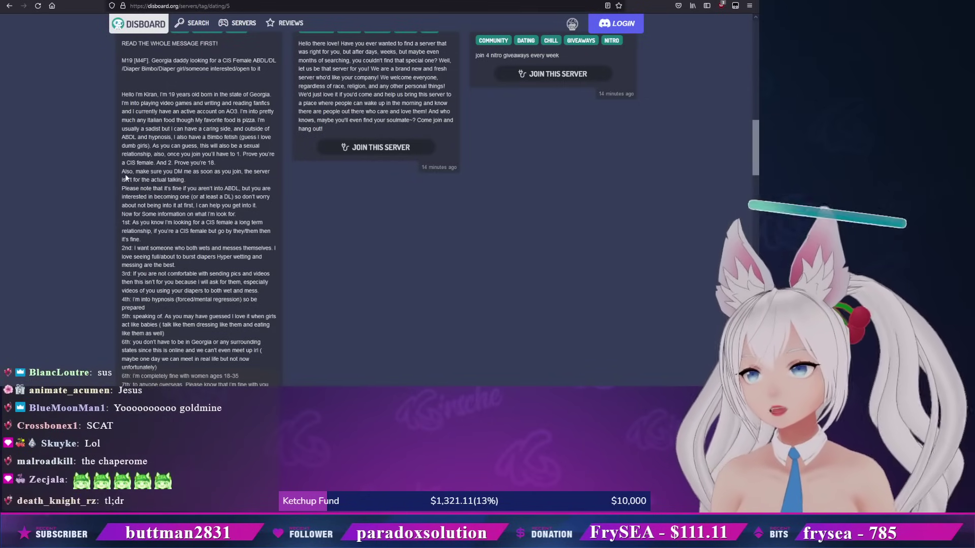
pyautogui.scroll(-1, 125, 178)
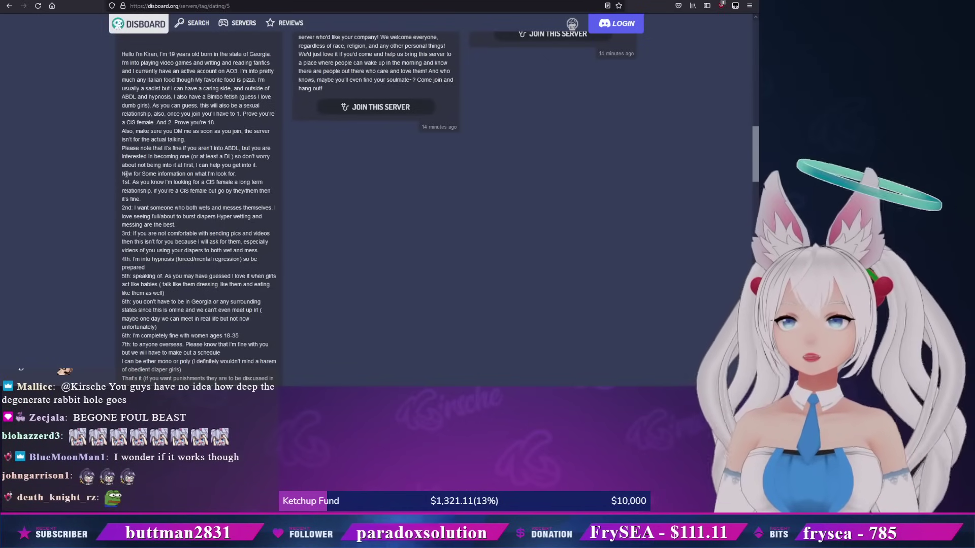
pyautogui.scroll(2, 305, 191)
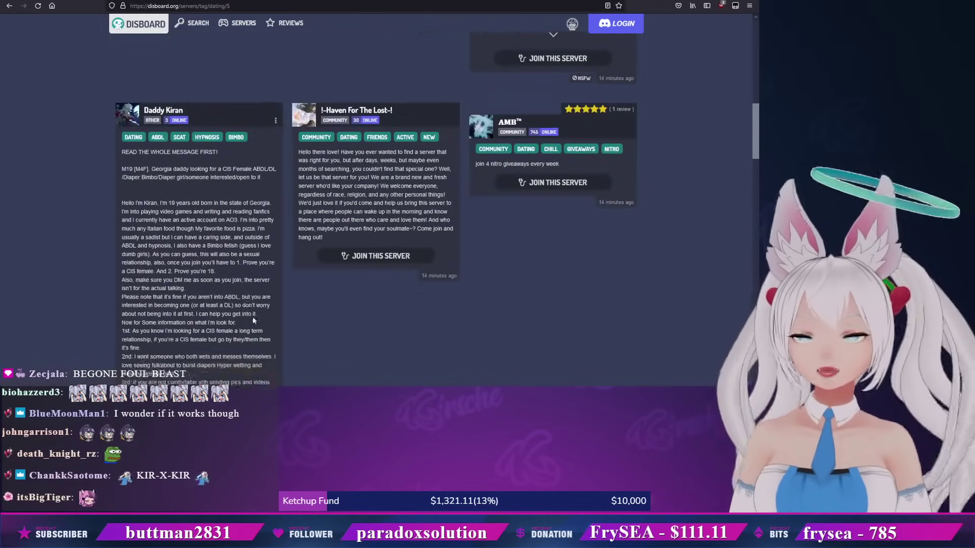
pyautogui.scroll(-1, 260, 320)
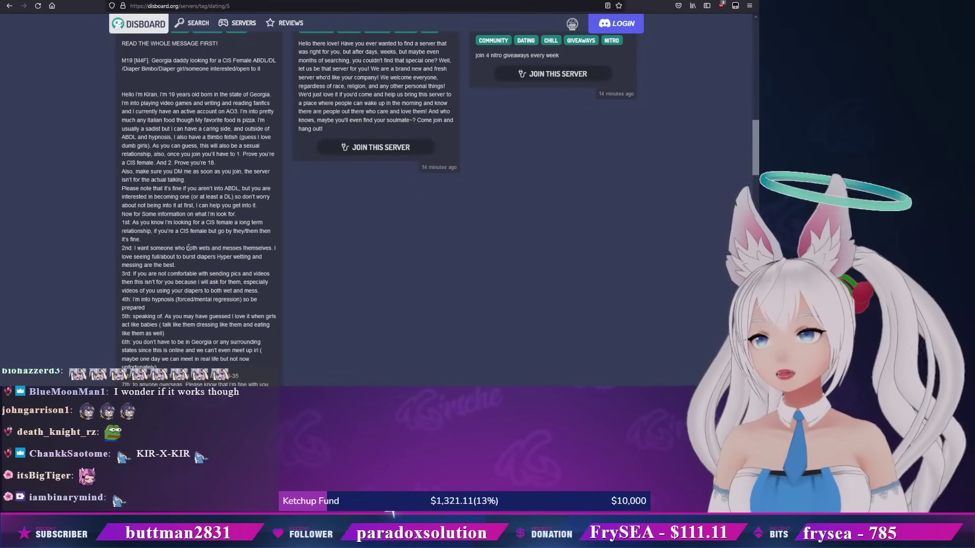
pyautogui.scroll(-1, 194, 243)
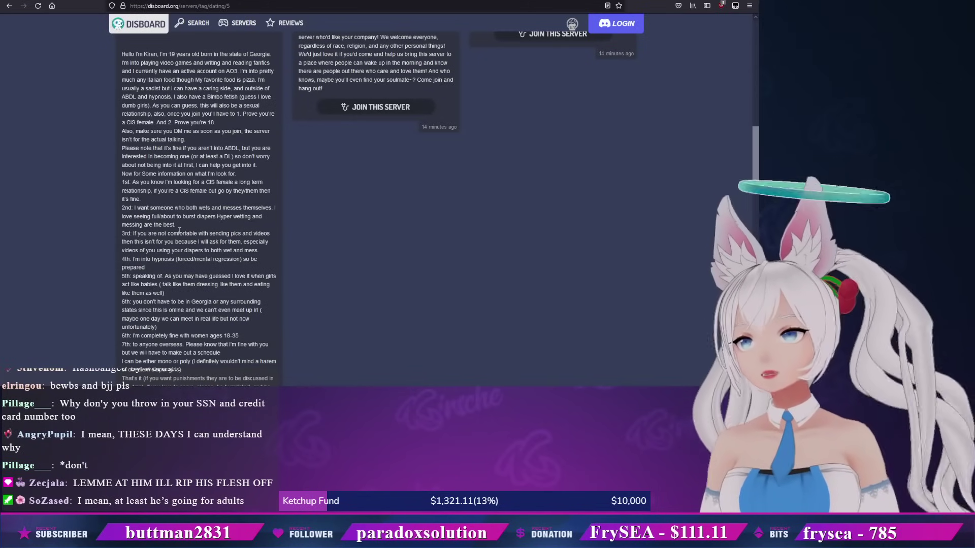
pyautogui.scroll(-3, 198, 198)
pyautogui.scroll(-3, 198, 198)
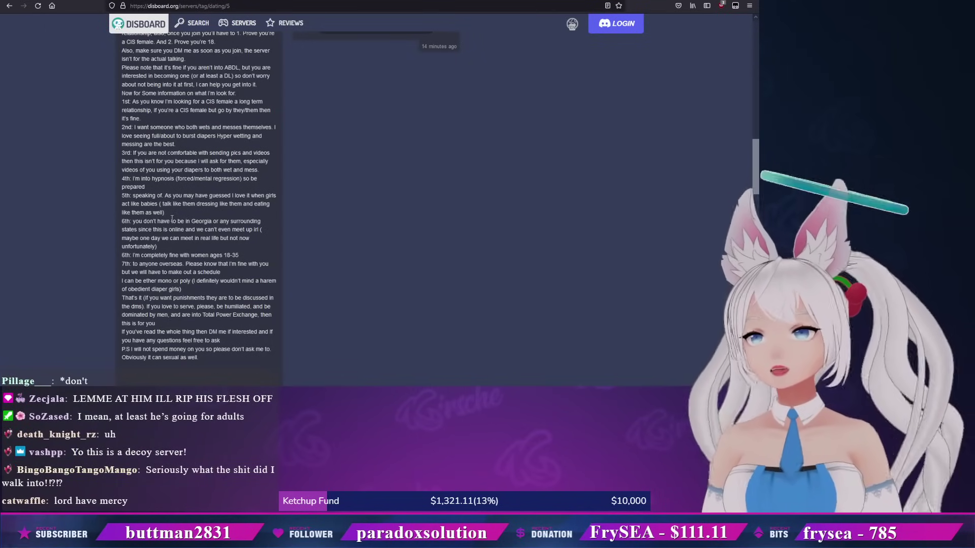
pyautogui.scroll(-1, 199, 228)
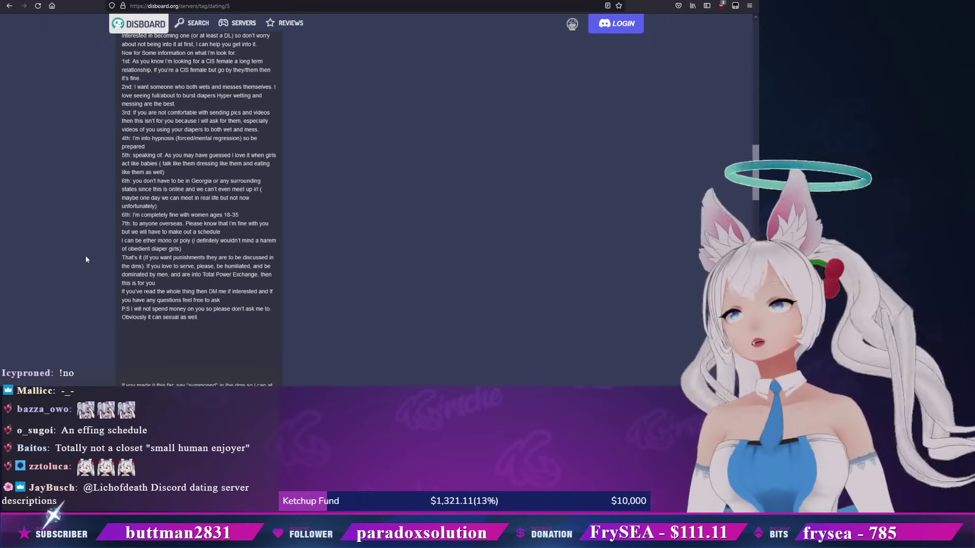
pyautogui.scroll(-1, 86, 255)
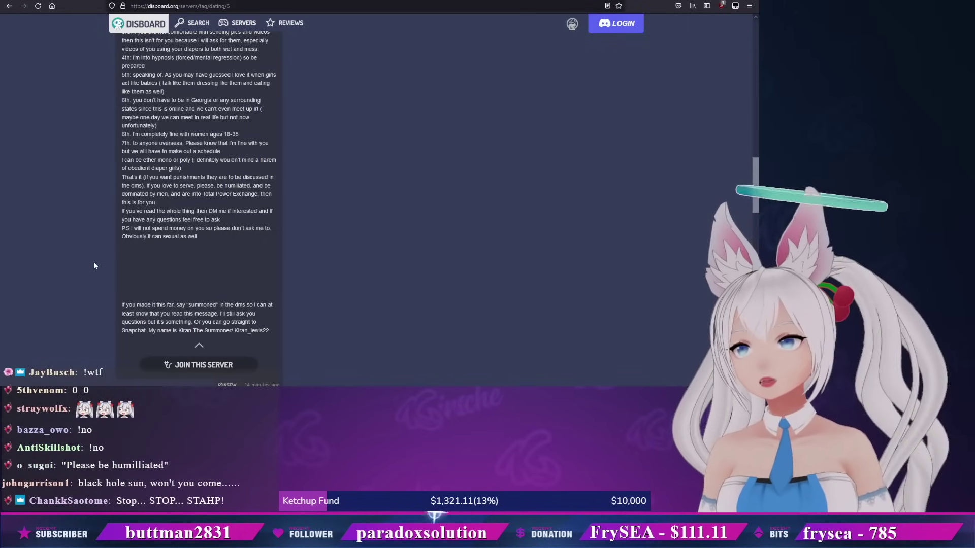
pyautogui.scroll(-1, 94, 261)
pyautogui.scroll(-1, 93, 261)
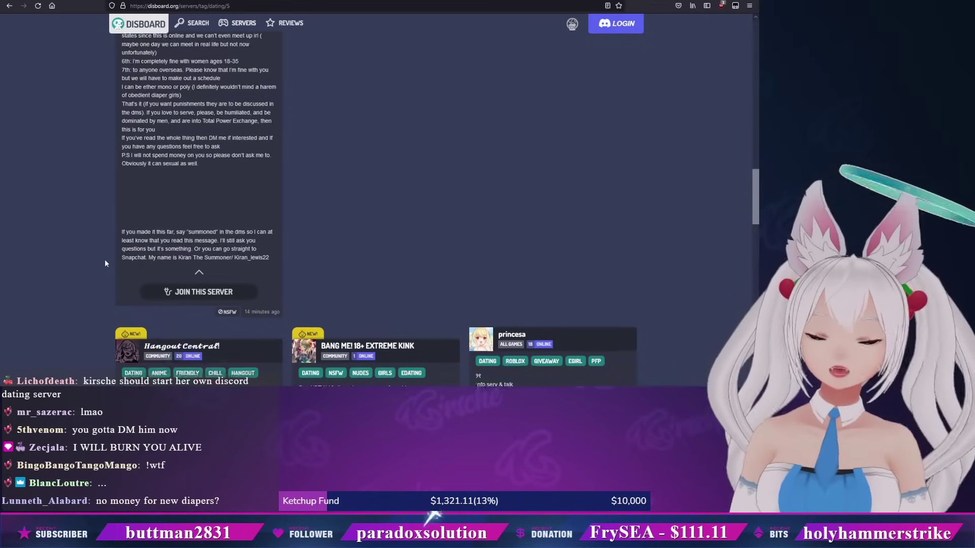
pyautogui.scroll(1, 105, 260)
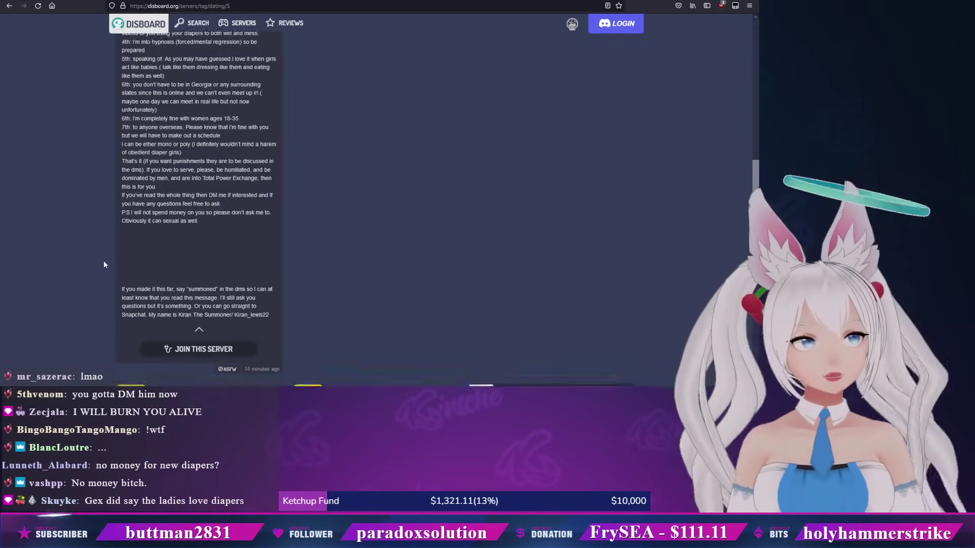
pyautogui.scroll(3, 106, 264)
pyautogui.scroll(3, 106, 264)
pyautogui.scroll(2, 103, 261)
pyautogui.scroll(1, 103, 260)
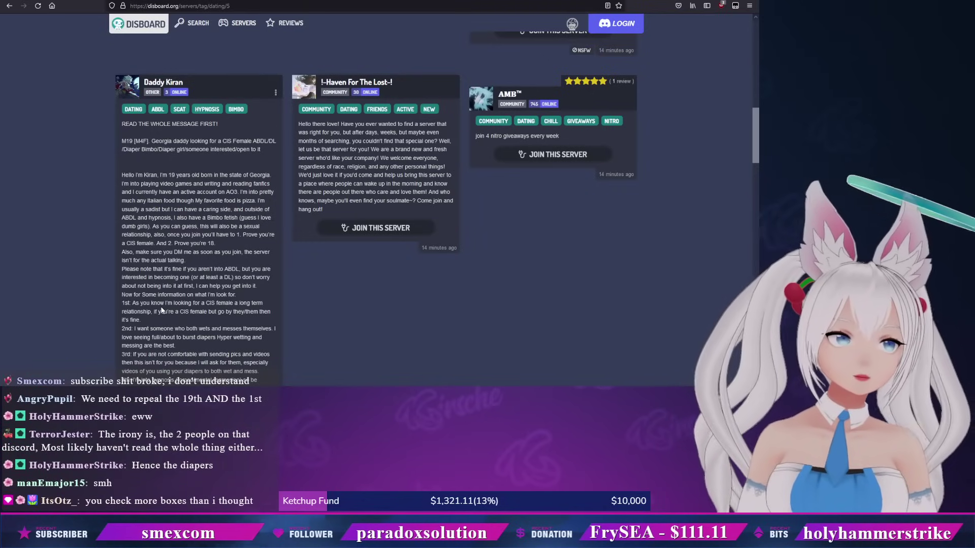
pyautogui.scroll(-5, 233, 249)
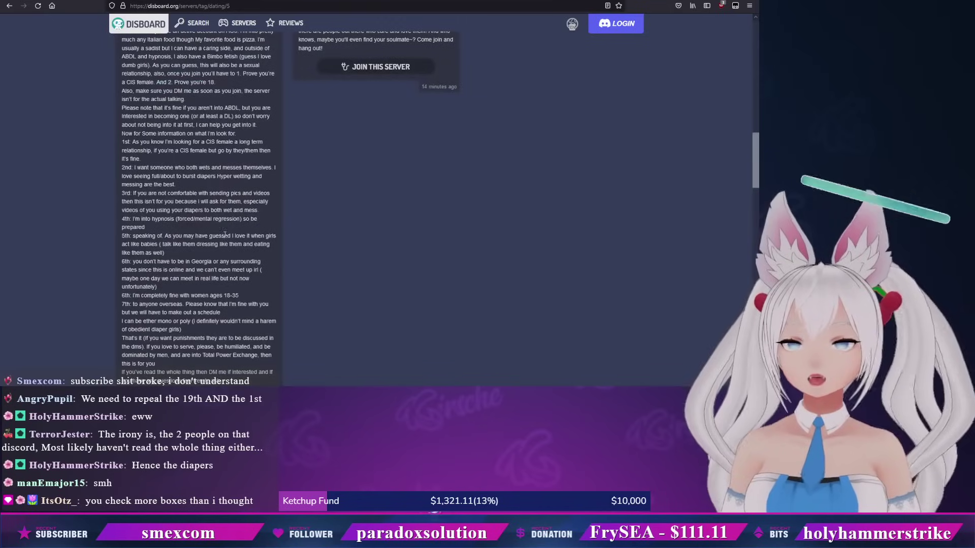
pyautogui.scroll(-3, 233, 249)
pyautogui.scroll(2, 234, 250)
pyautogui.scroll(5, 233, 249)
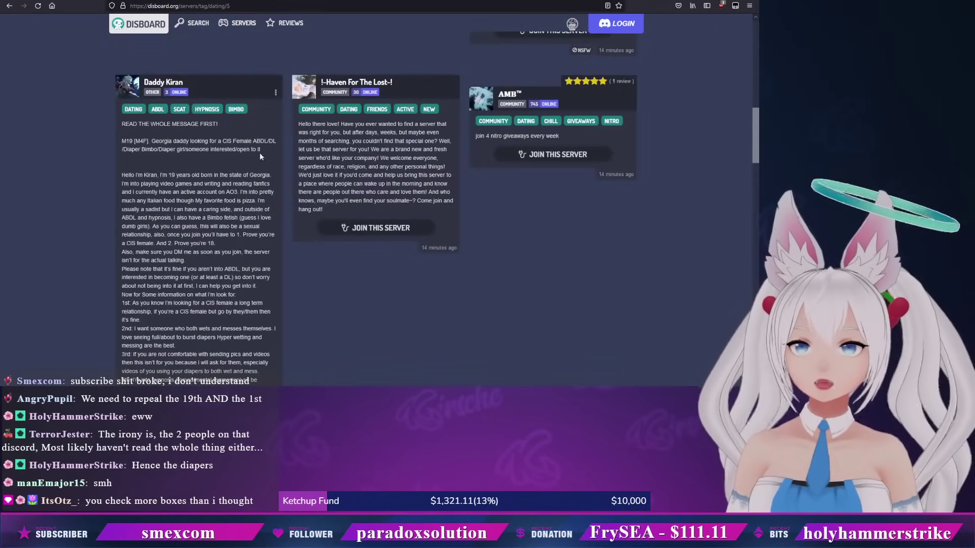
# - Open the Daddy Kiran server's detail page, then return to page 5's list
pyautogui.click(275, 93)
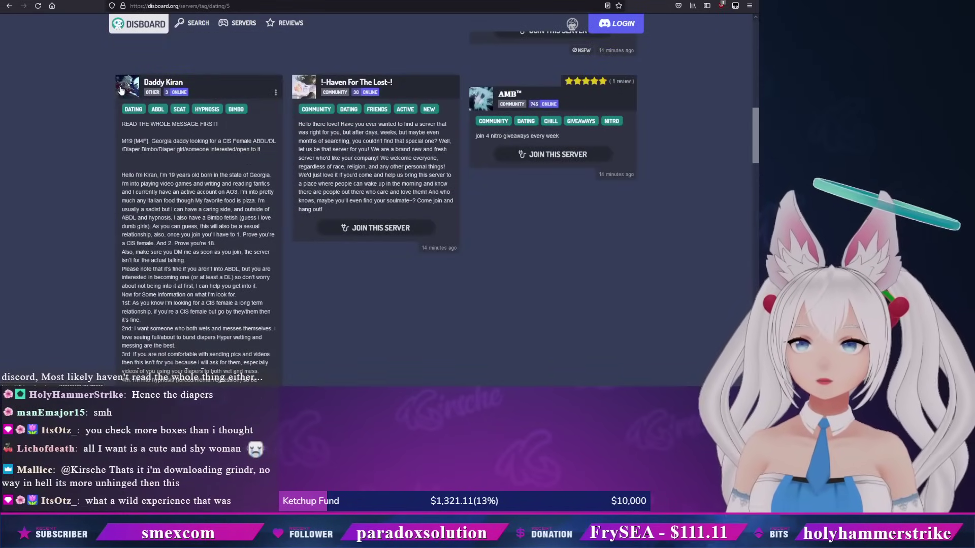
pyautogui.click(164, 81)
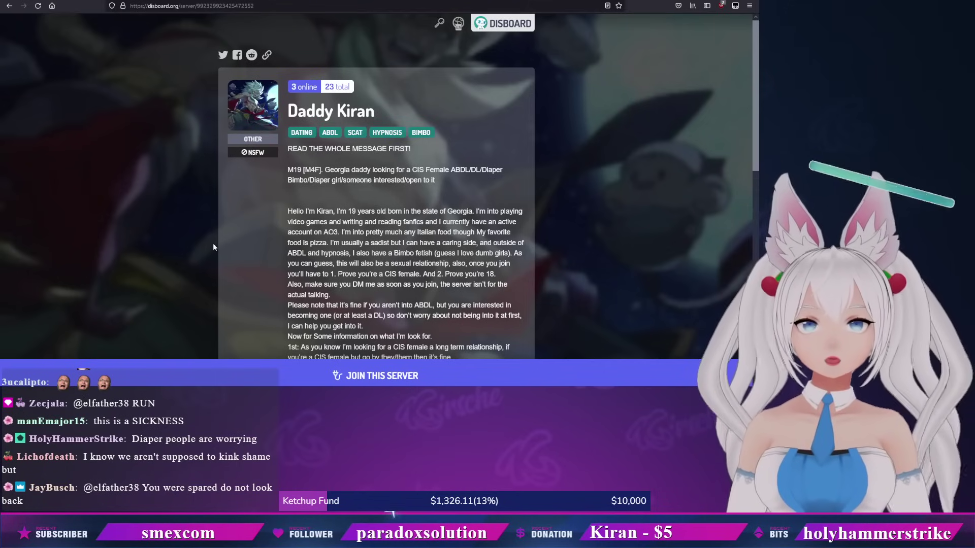
pyautogui.scroll(-1, 241, 223)
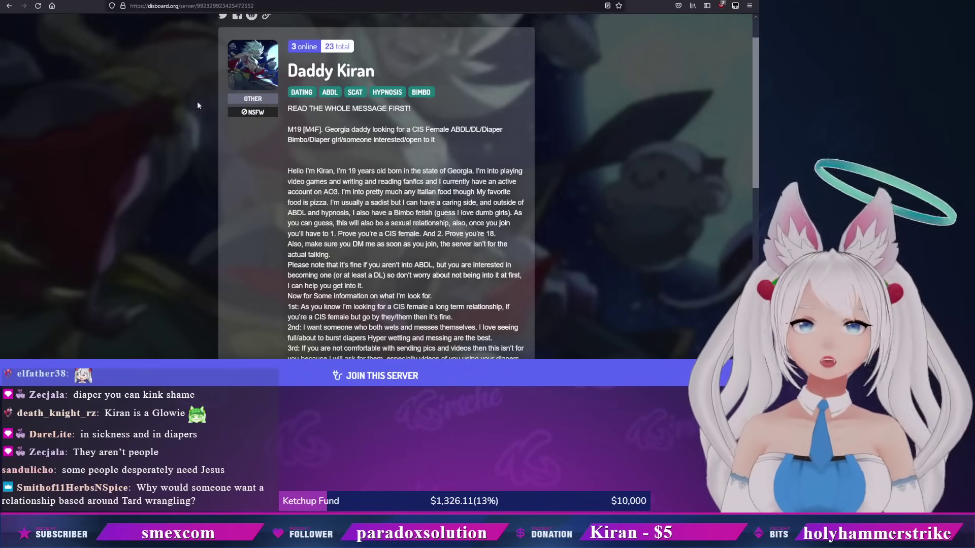
pyautogui.click(38, 5)
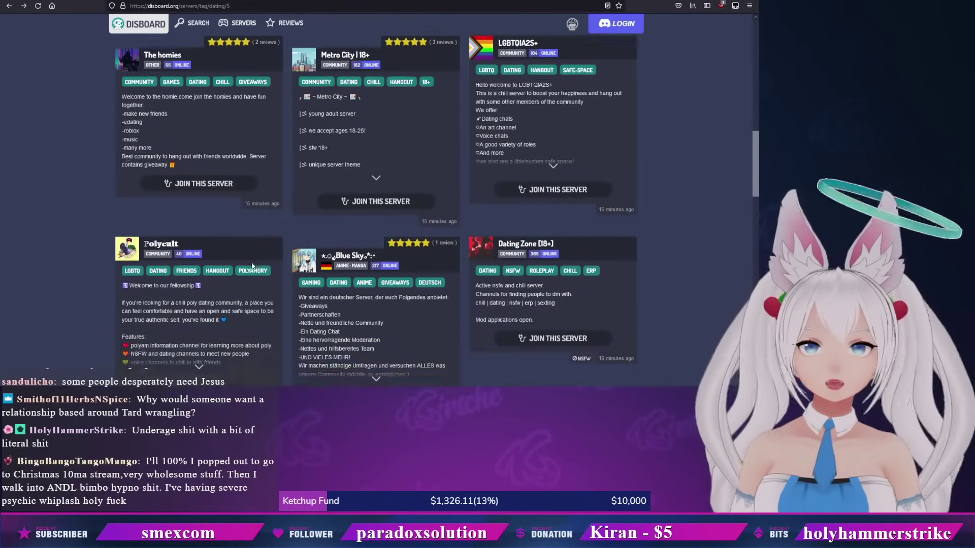
pyautogui.scroll(-3, 252, 262)
pyautogui.scroll(-5, 277, 261)
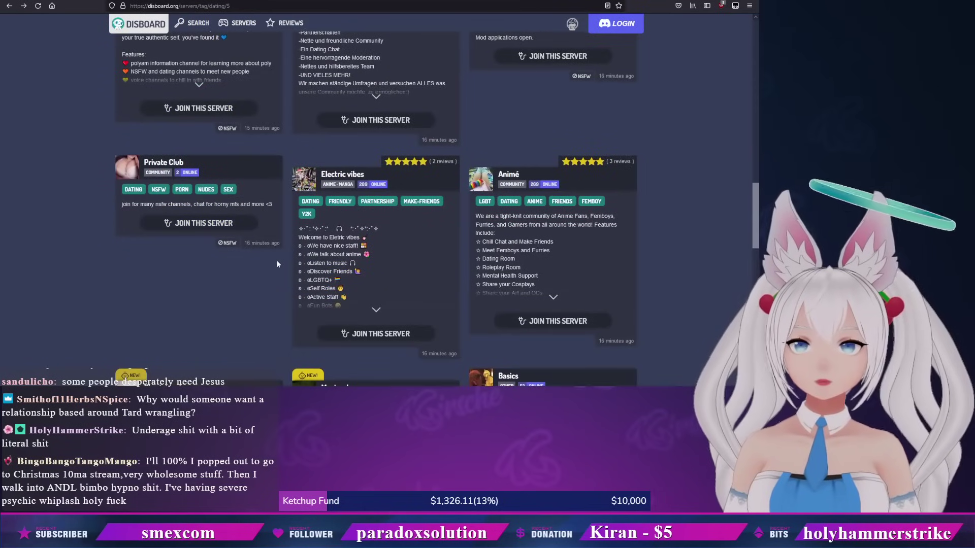
pyautogui.scroll(-4, 277, 261)
pyautogui.scroll(-4, 276, 261)
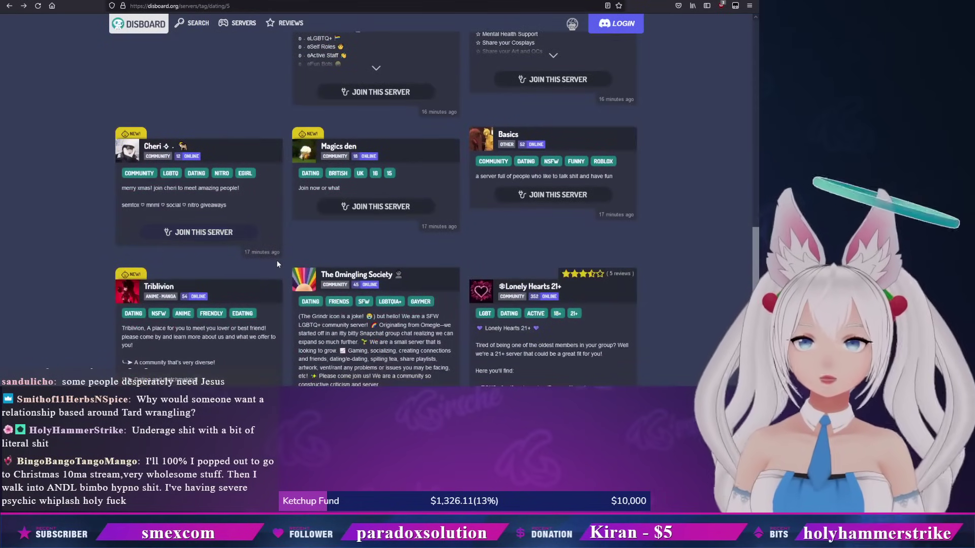
pyautogui.scroll(-3, 277, 261)
pyautogui.scroll(-2, 277, 260)
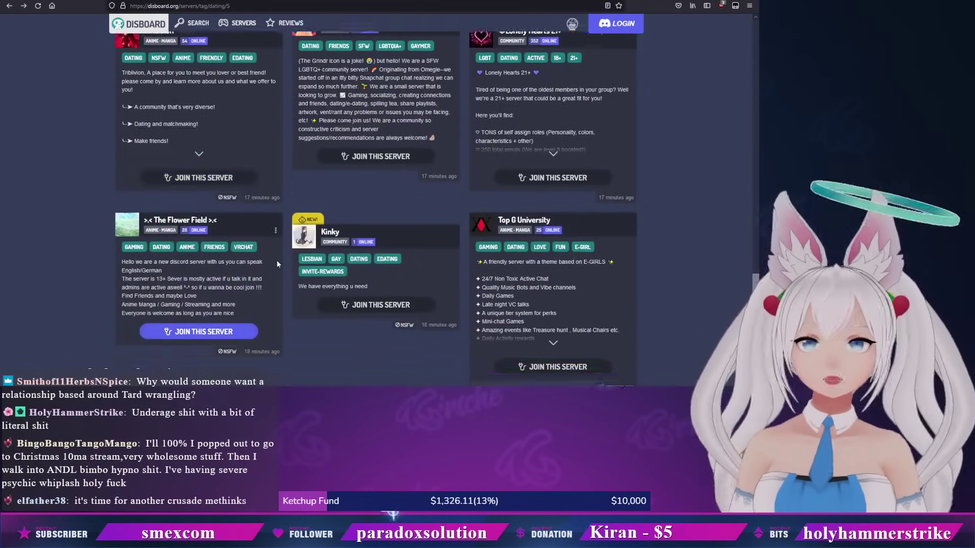
pyautogui.scroll(-3, 277, 261)
pyautogui.scroll(-2, 276, 261)
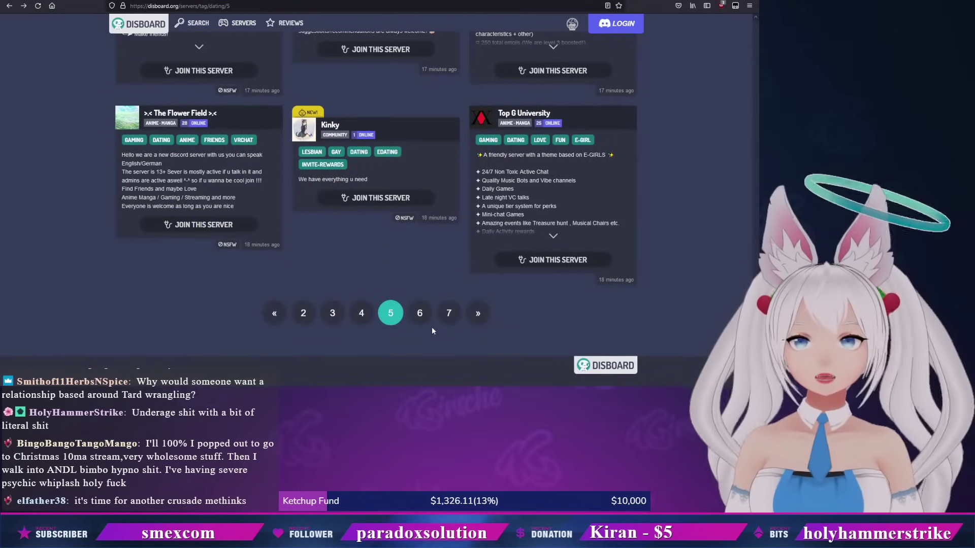
# - Open page 6 of the dating server list from the pagination bar
pyautogui.click(420, 313)
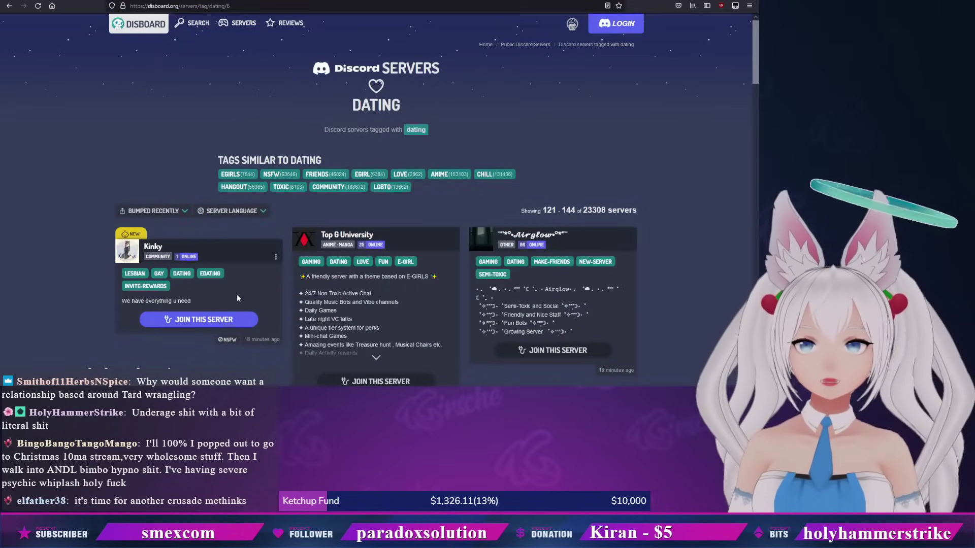
pyautogui.scroll(-4, 239, 293)
pyautogui.scroll(-3, 248, 284)
pyautogui.scroll(-1, 246, 284)
pyautogui.scroll(-3, 246, 284)
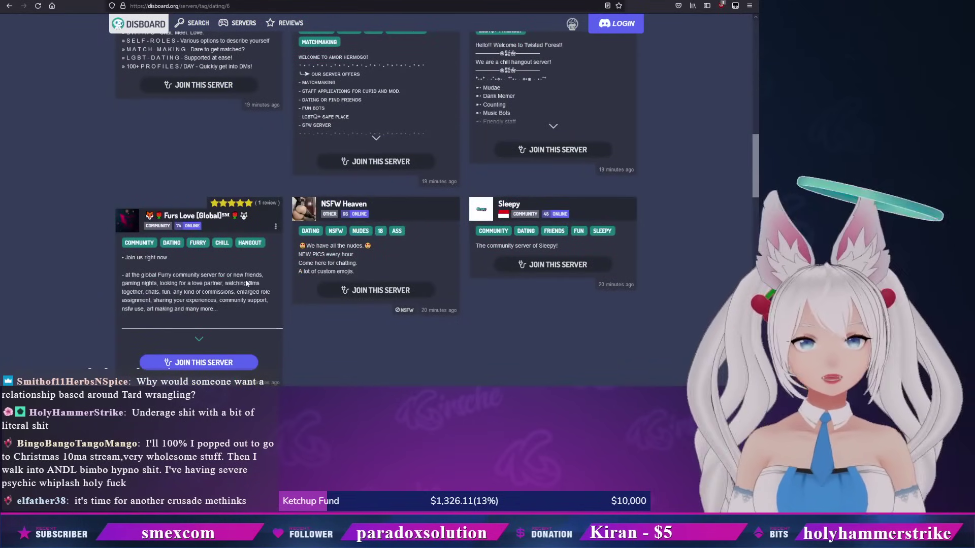
pyautogui.scroll(-2, 247, 285)
pyautogui.scroll(-2, 245, 279)
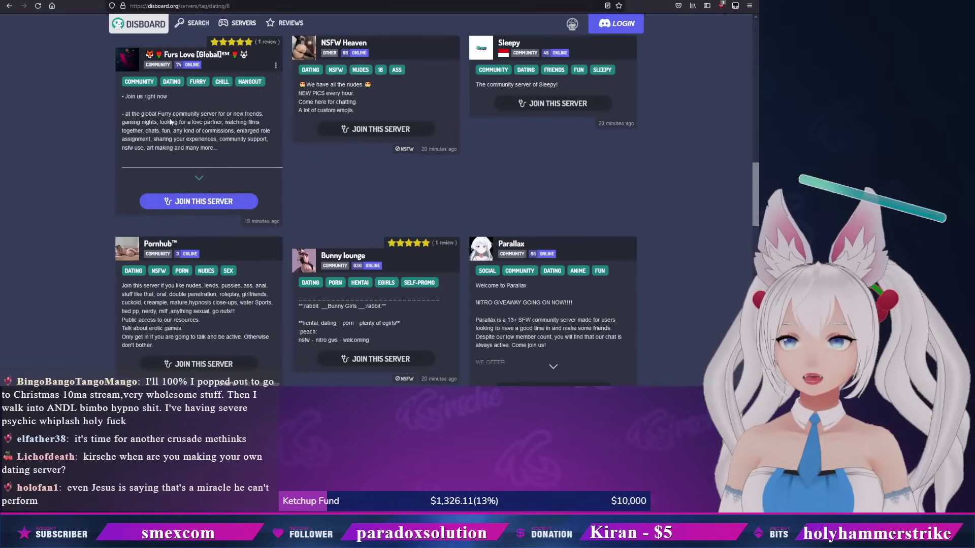
# - Expand the Furs Love card to reveal its full description
pyautogui.click(205, 176)
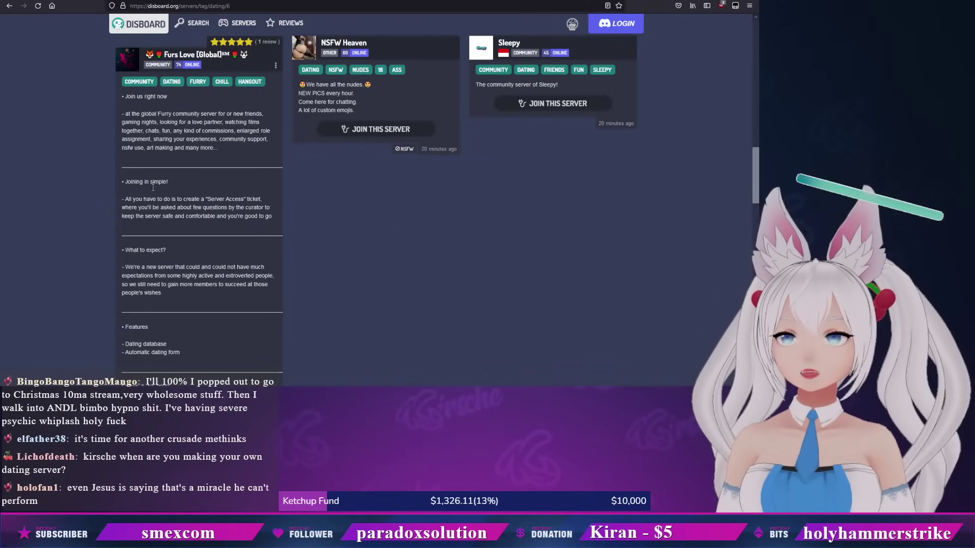
pyautogui.scroll(-3, 46, 240)
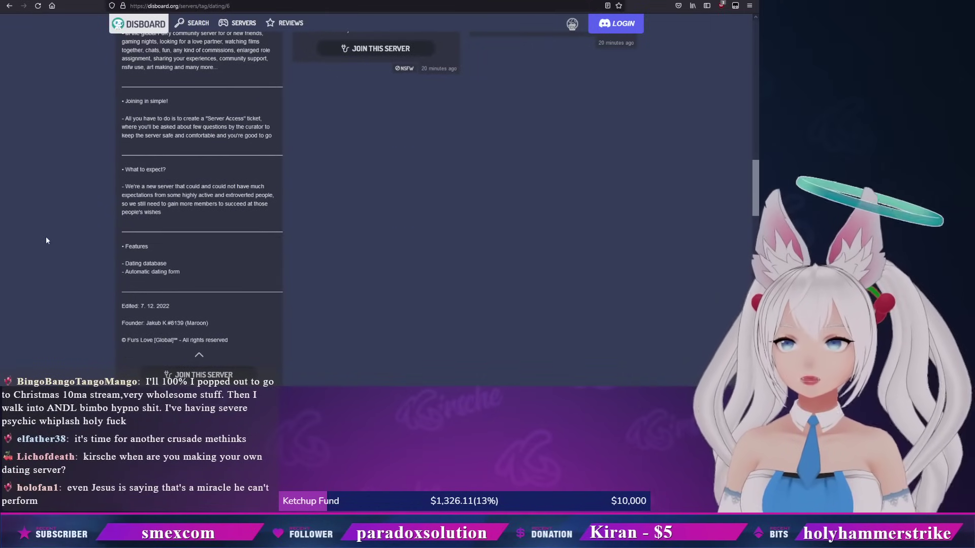
pyautogui.scroll(-2, 46, 239)
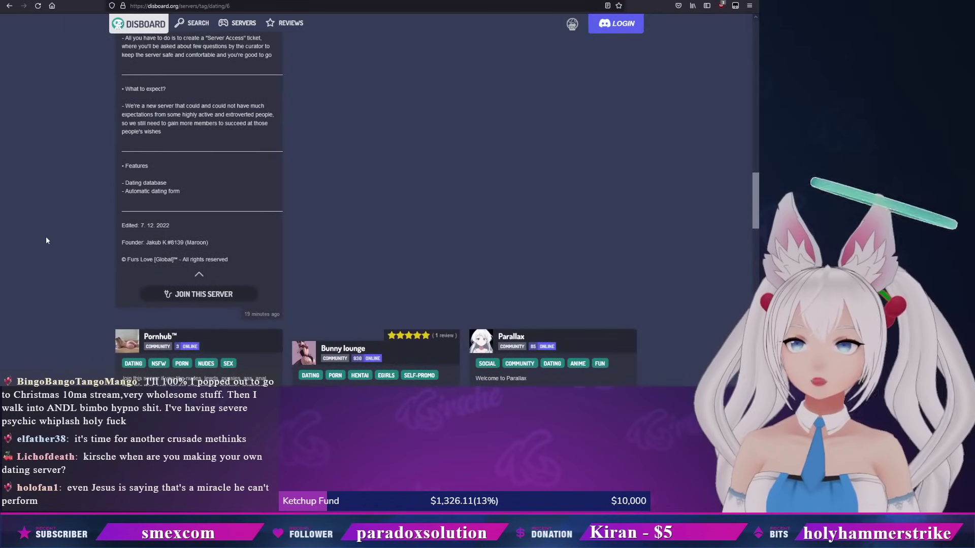
pyautogui.scroll(-2, 291, 208)
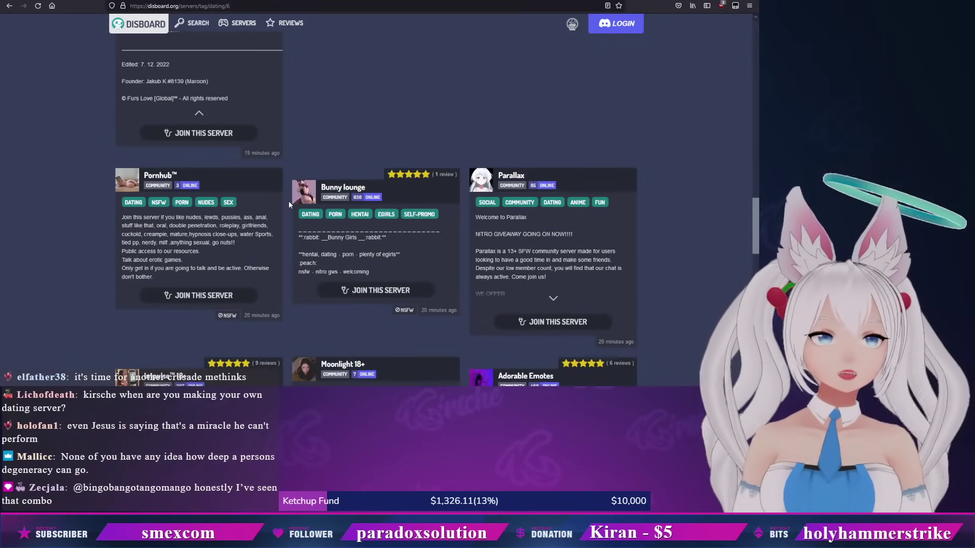
pyautogui.moveTo(280, 297)
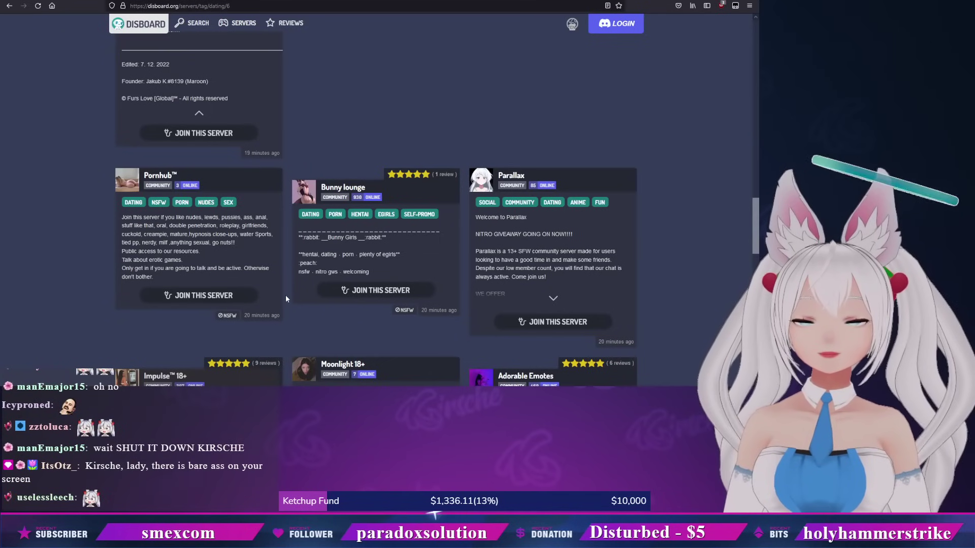
pyautogui.scroll(-3, 286, 295)
pyautogui.scroll(-3, 286, 295)
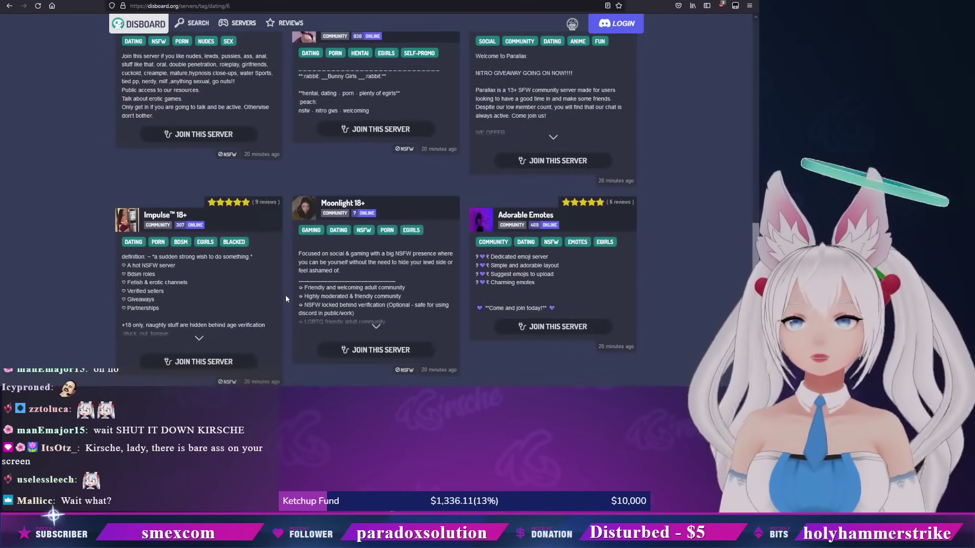
pyautogui.scroll(-2, 286, 295)
pyautogui.scroll(-3, 285, 296)
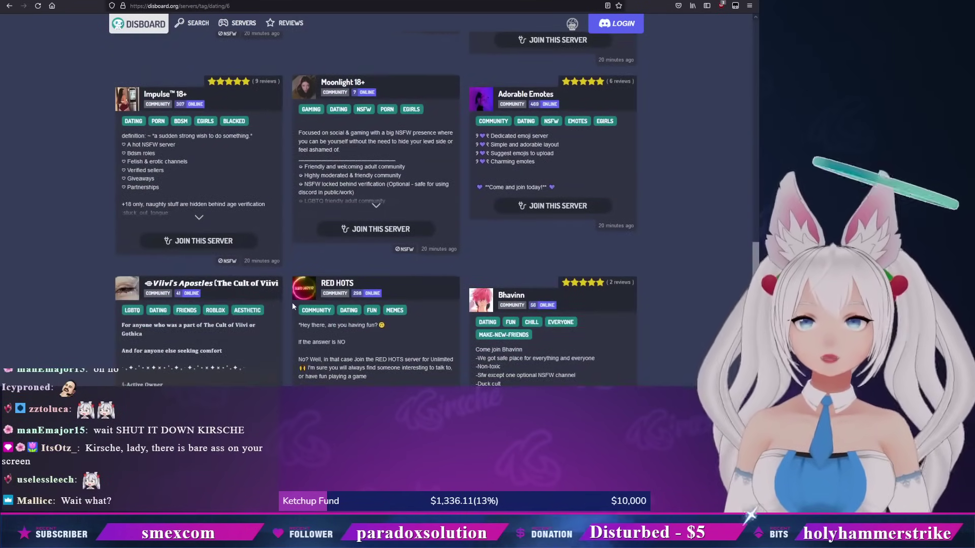
pyautogui.scroll(-2, 296, 298)
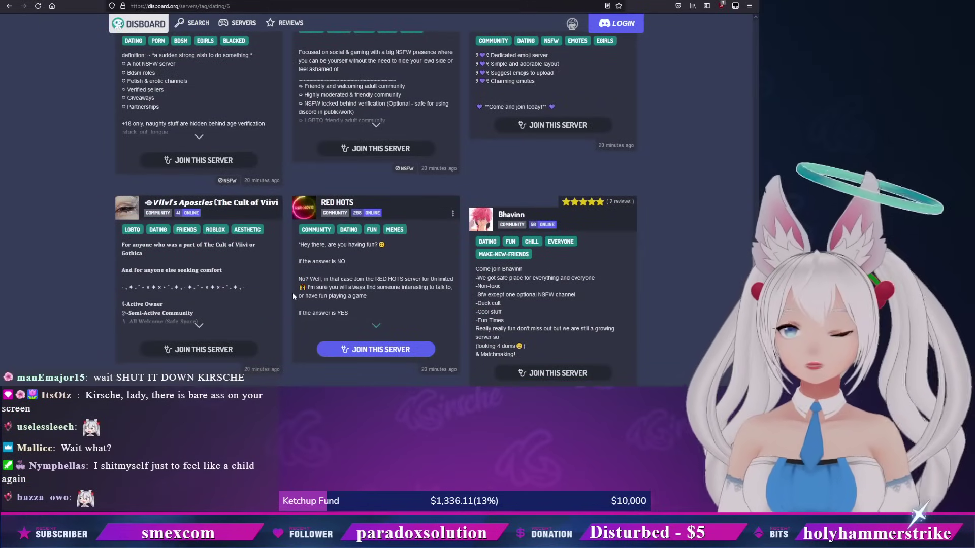
pyautogui.scroll(-2, 293, 293)
pyautogui.scroll(-2, 289, 295)
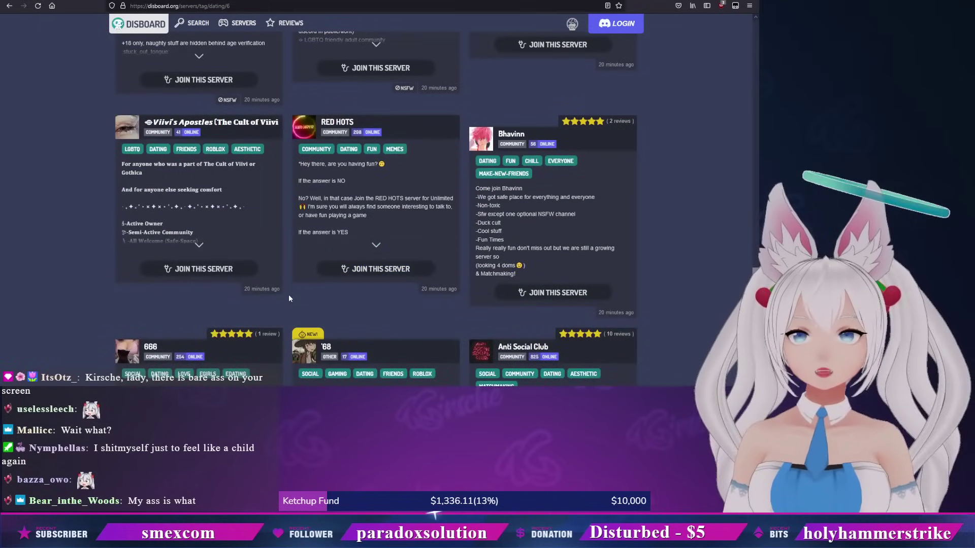
pyautogui.scroll(-2, 289, 295)
pyautogui.scroll(-2, 289, 295)
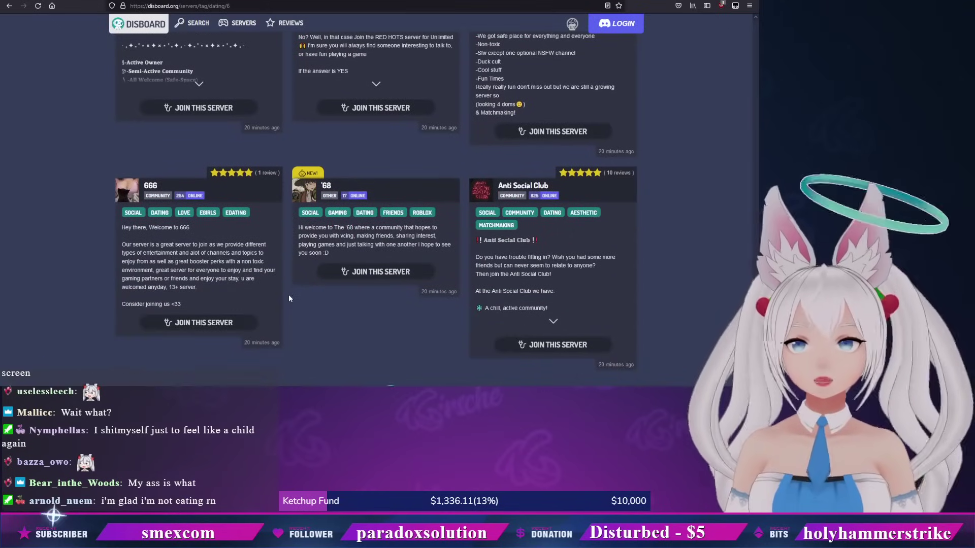
pyautogui.scroll(-2, 289, 295)
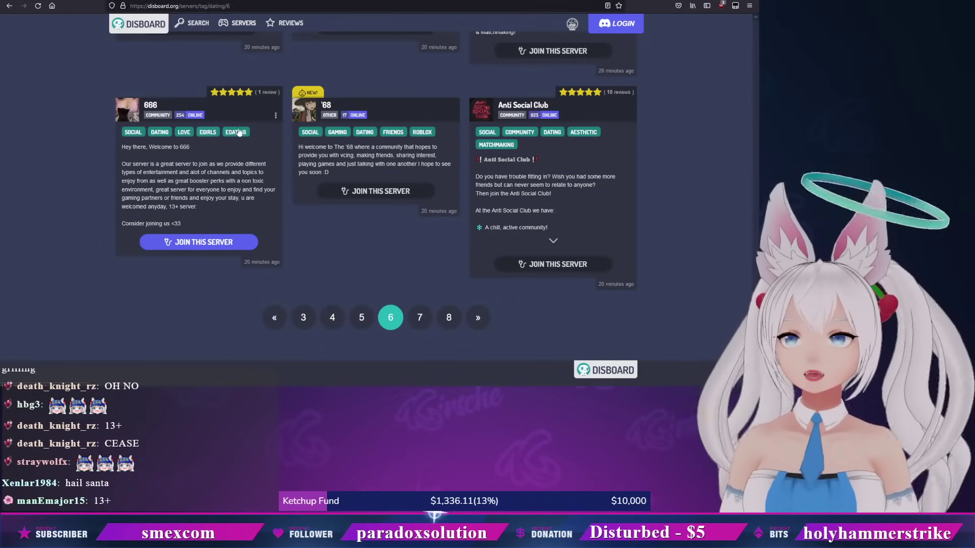
# - View the 666 server's detail page and its report option, then return to page 6
pyautogui.click(177, 145)
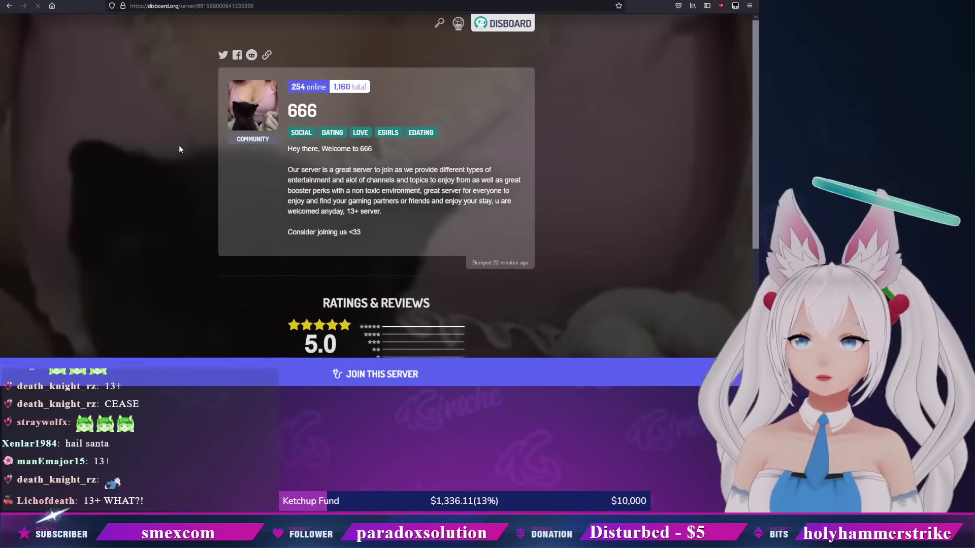
pyautogui.scroll(-2, 158, 213)
pyautogui.scroll(3, 156, 208)
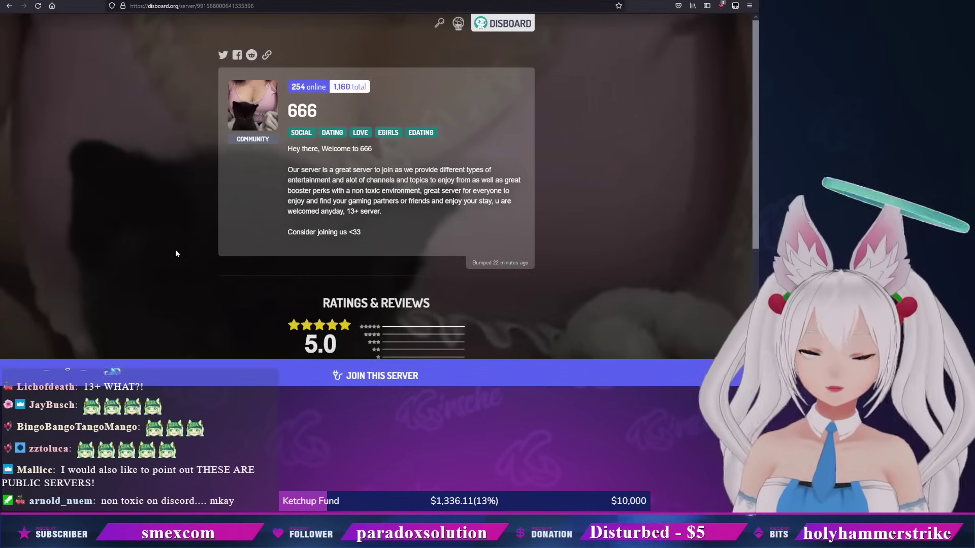
pyautogui.scroll(-3, 175, 249)
pyautogui.scroll(-3, 176, 251)
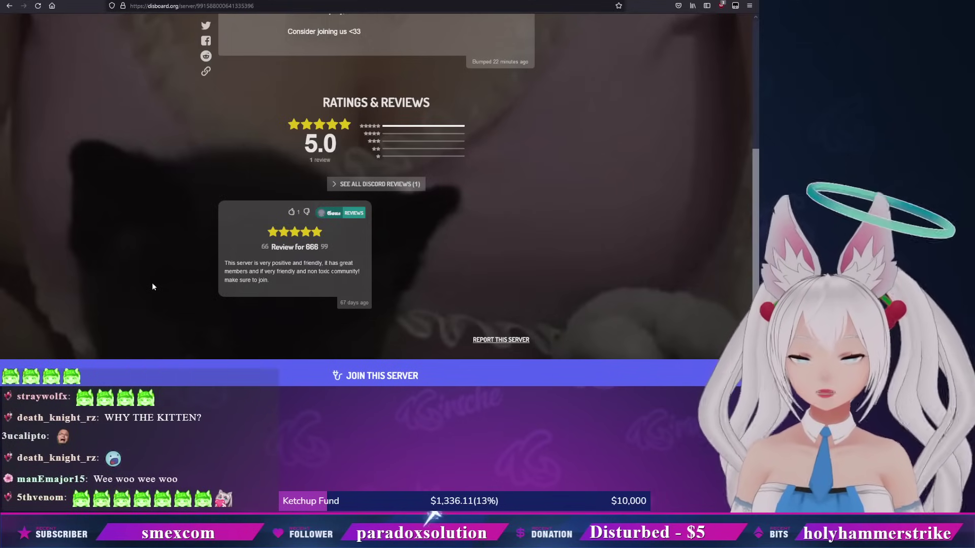
pyautogui.scroll(2, 173, 281)
pyautogui.scroll(3, 200, 277)
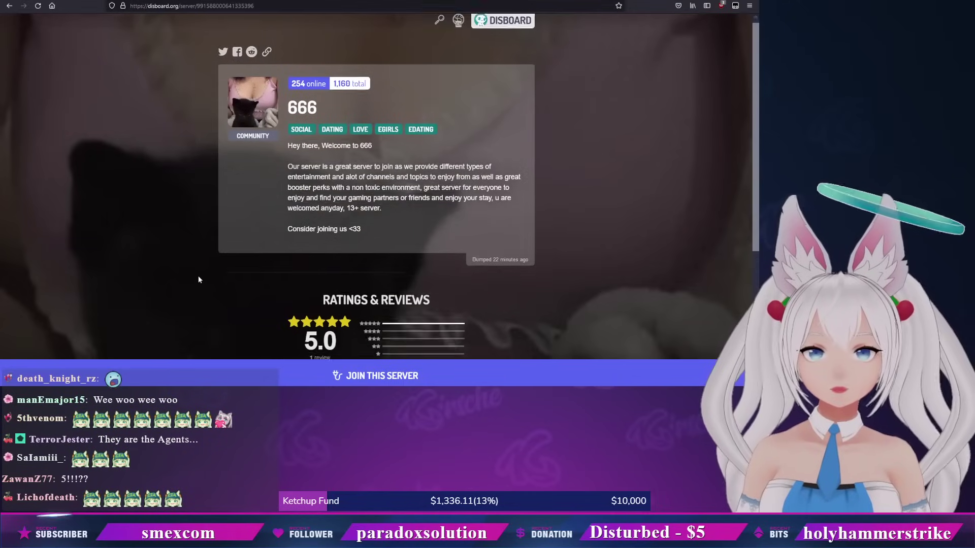
pyautogui.scroll(-3, 198, 276)
pyautogui.click(501, 329)
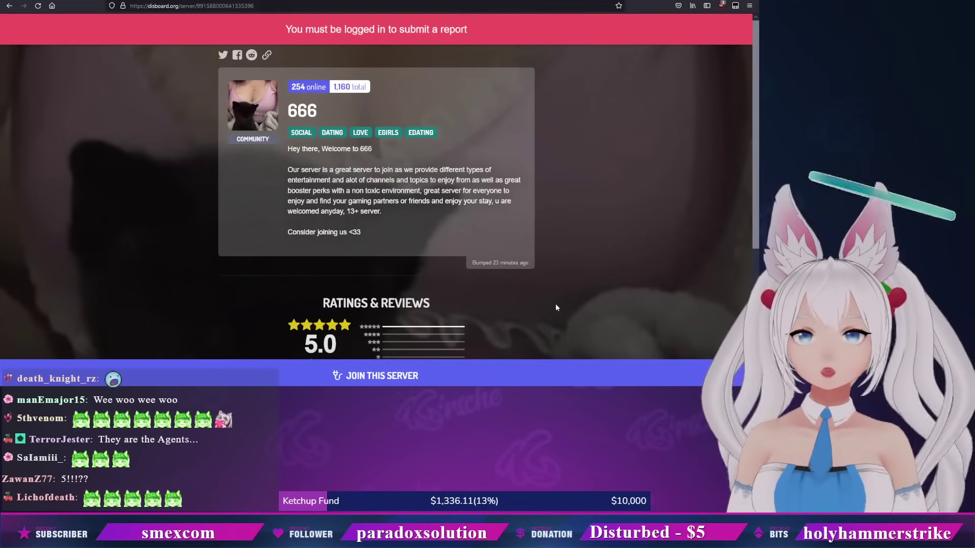
pyautogui.hotkey('alt', 'Left')
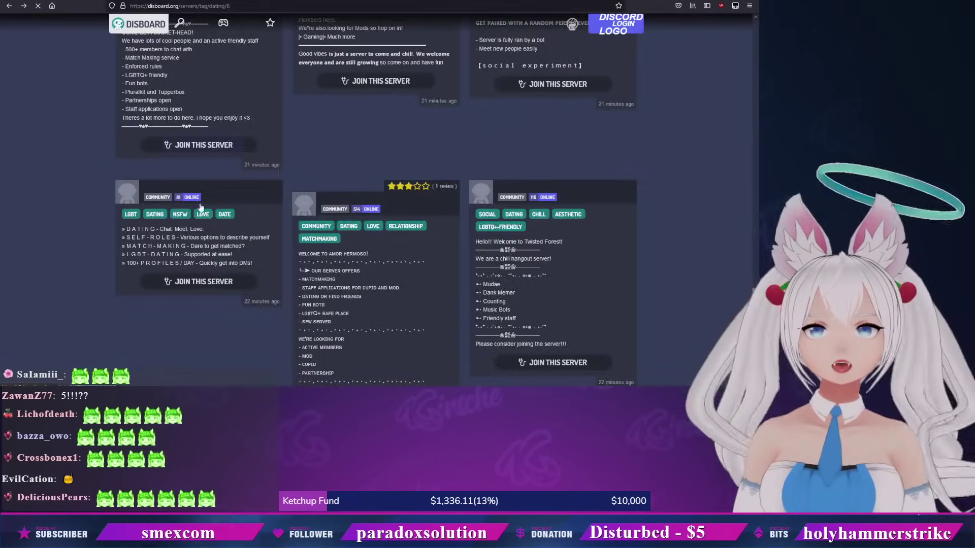
pyautogui.scroll(2, 429, 231)
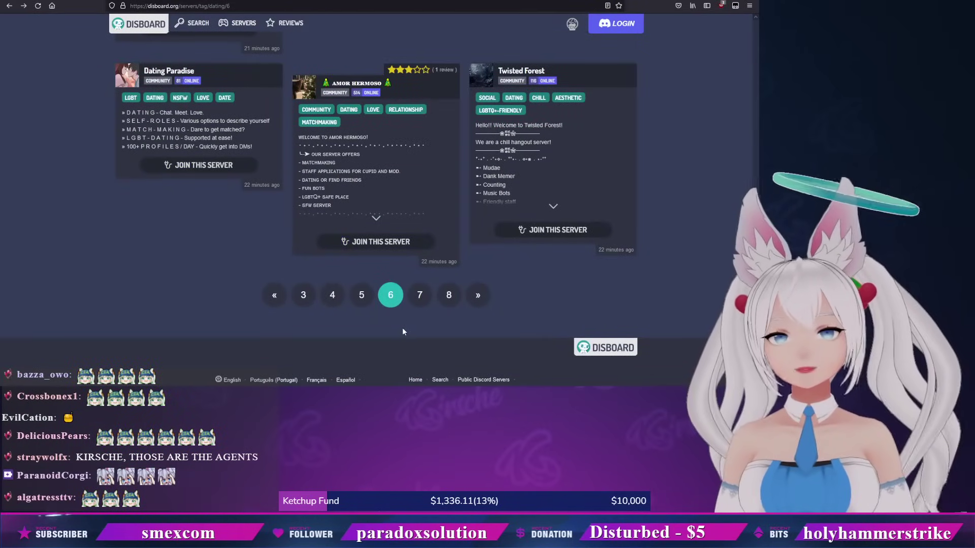
# - Open page 7 of the dating results, then continue to page 8
pyautogui.click(419, 295)
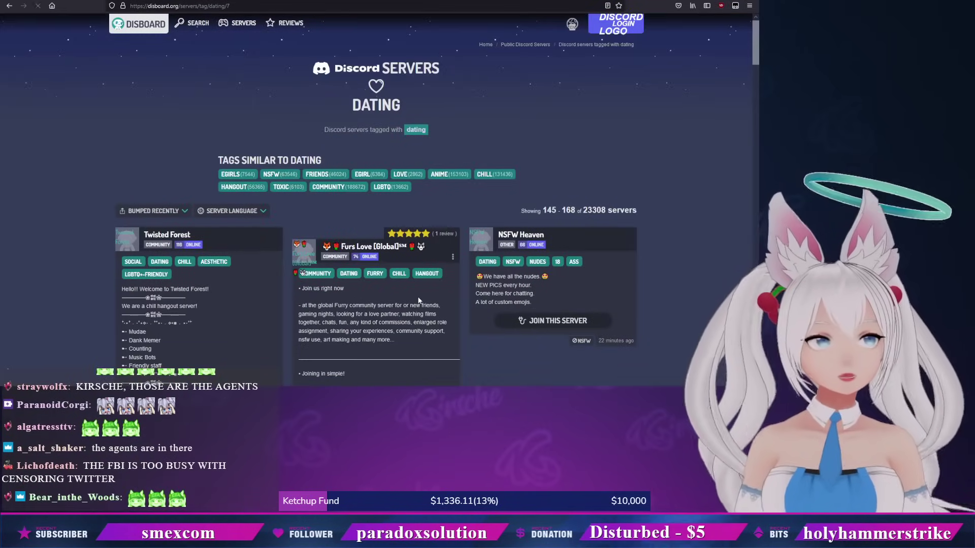
pyautogui.scroll(-3, 254, 287)
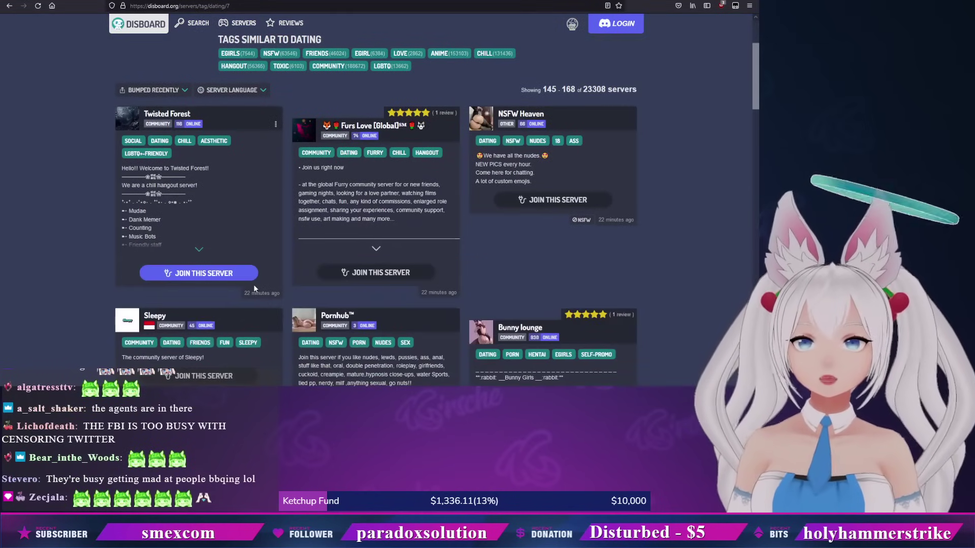
pyautogui.scroll(-3, 254, 288)
pyautogui.scroll(-3, 253, 288)
pyautogui.scroll(-3, 254, 287)
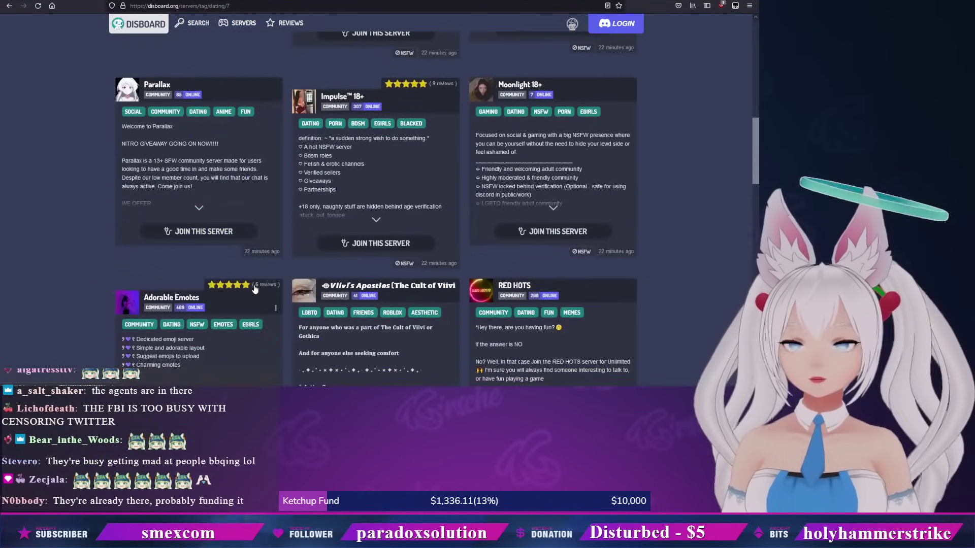
pyautogui.scroll(-3, 253, 287)
pyautogui.scroll(-3, 254, 287)
pyautogui.scroll(-3, 254, 287)
pyautogui.scroll(-3, 254, 288)
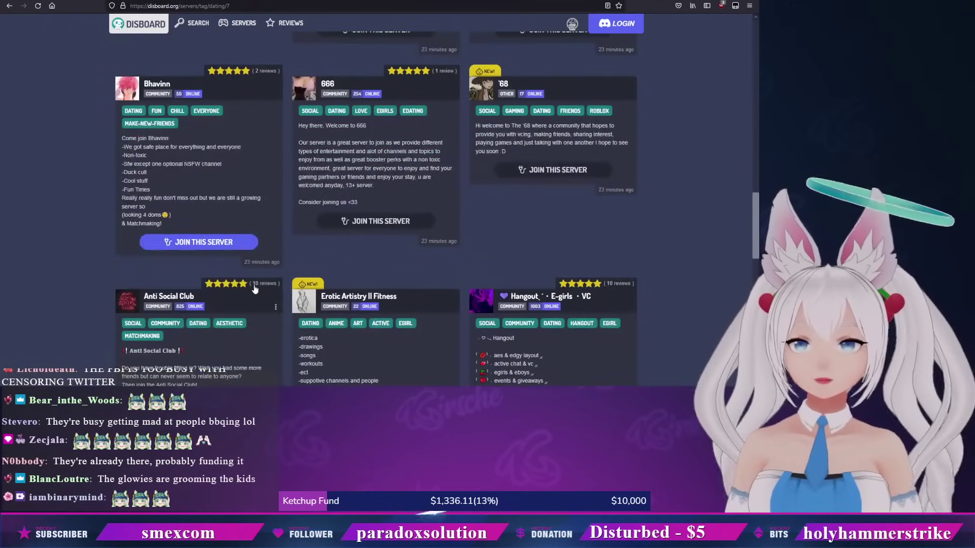
pyautogui.scroll(-3, 254, 287)
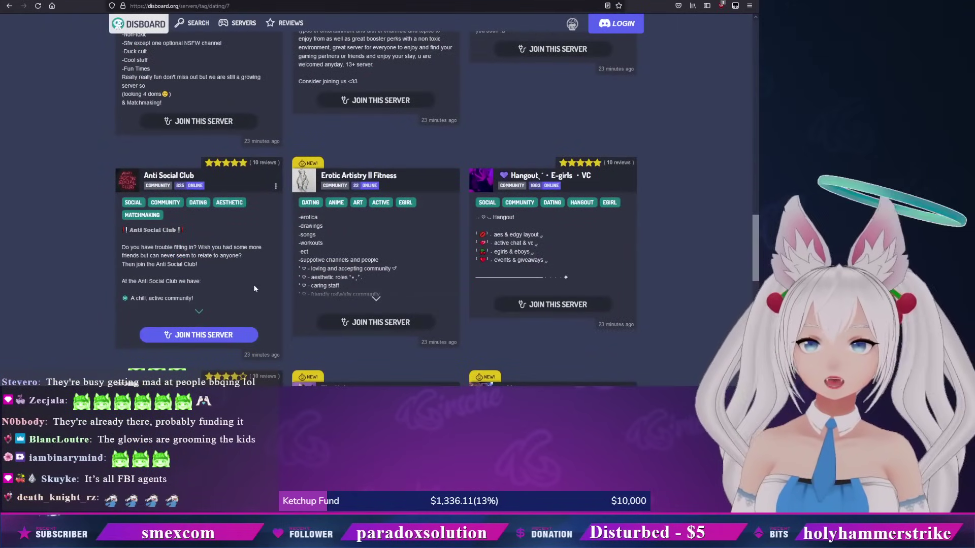
pyautogui.scroll(-3, 254, 287)
pyautogui.scroll(-3, 254, 287)
pyautogui.scroll(-3, 254, 288)
pyautogui.scroll(-1, 253, 287)
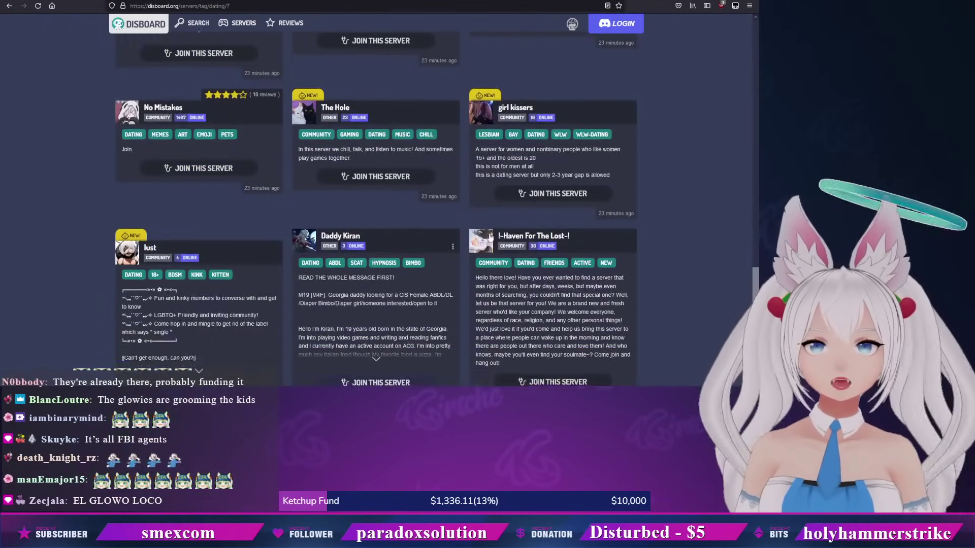
pyautogui.scroll(-2, 393, 261)
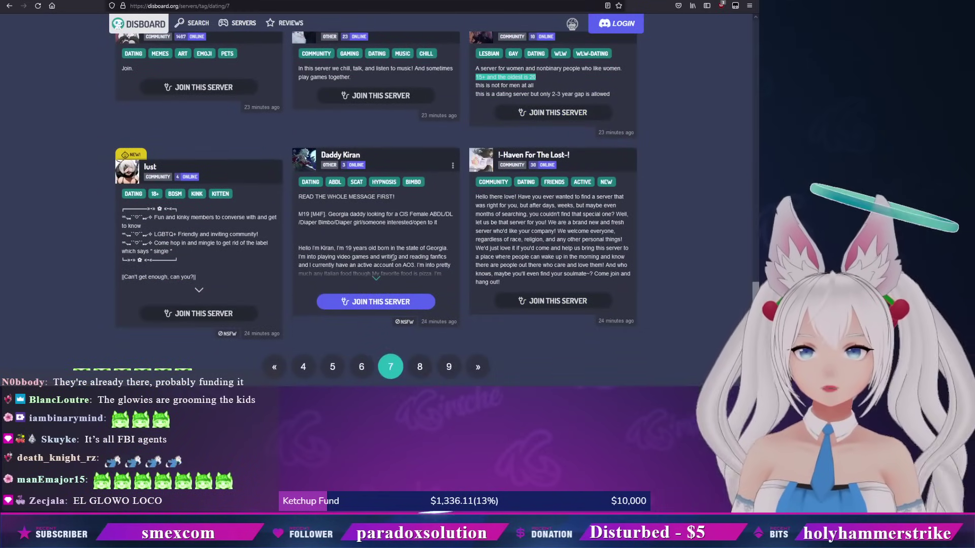
pyautogui.scroll(-1, 393, 261)
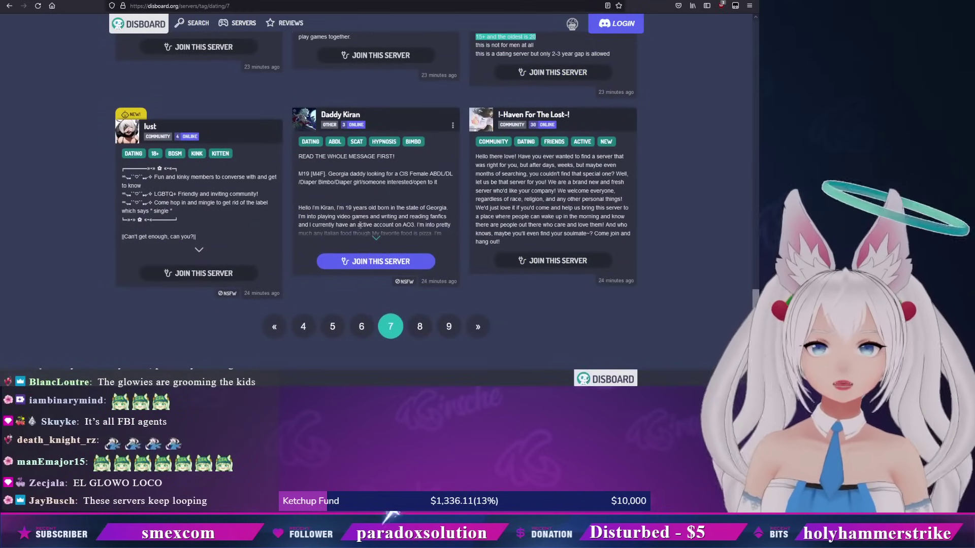
pyautogui.click(420, 327)
pyautogui.scroll(-1, 454, 295)
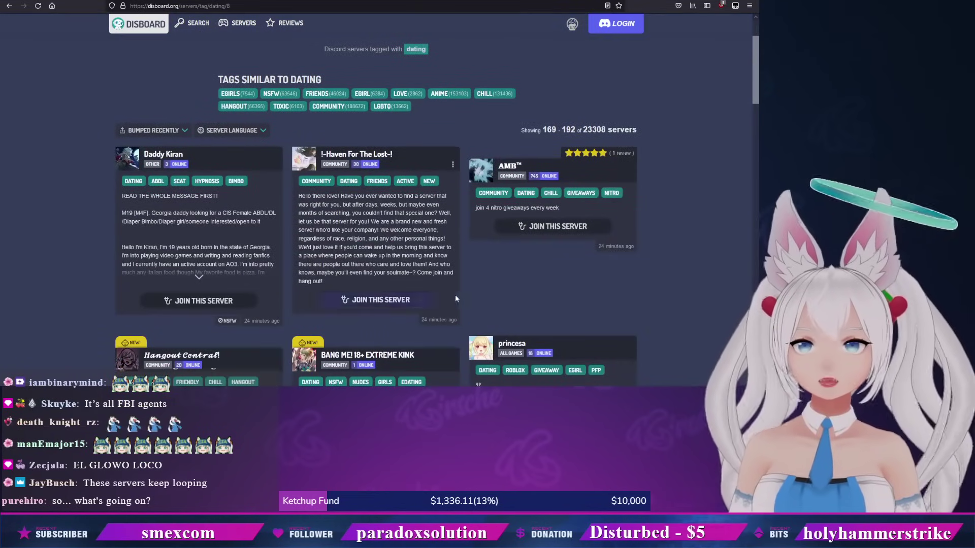
pyautogui.scroll(-2, 397, 305)
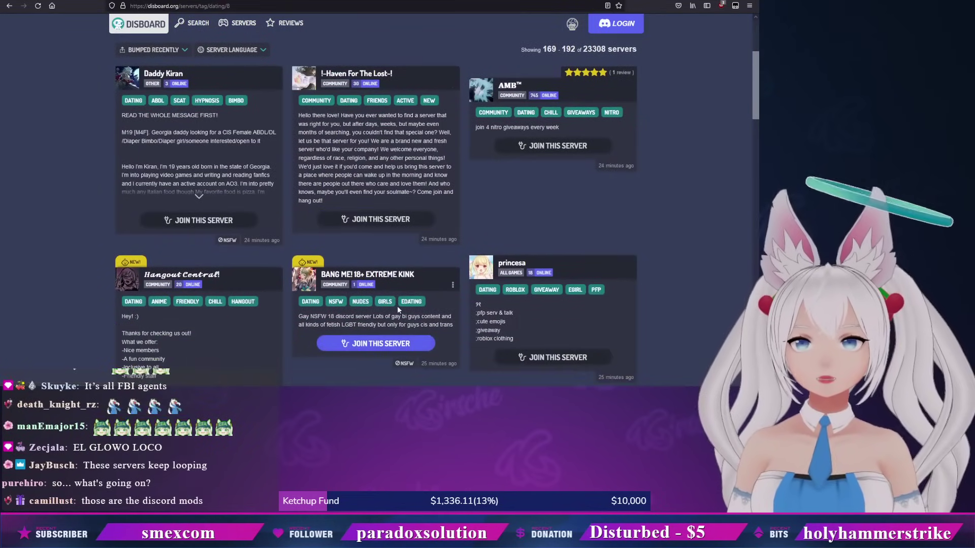
pyautogui.scroll(-3, 397, 306)
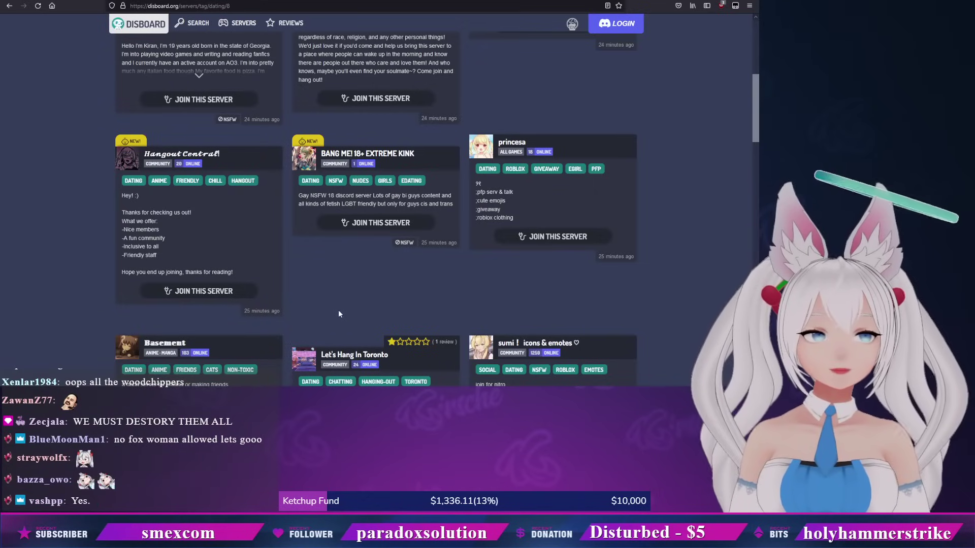
pyautogui.scroll(-2, 338, 311)
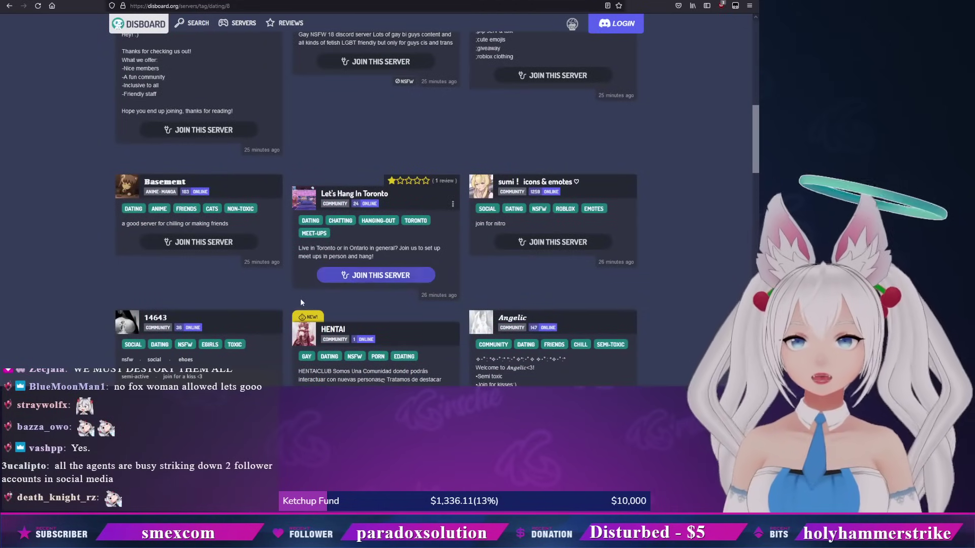
pyautogui.scroll(-2, 266, 292)
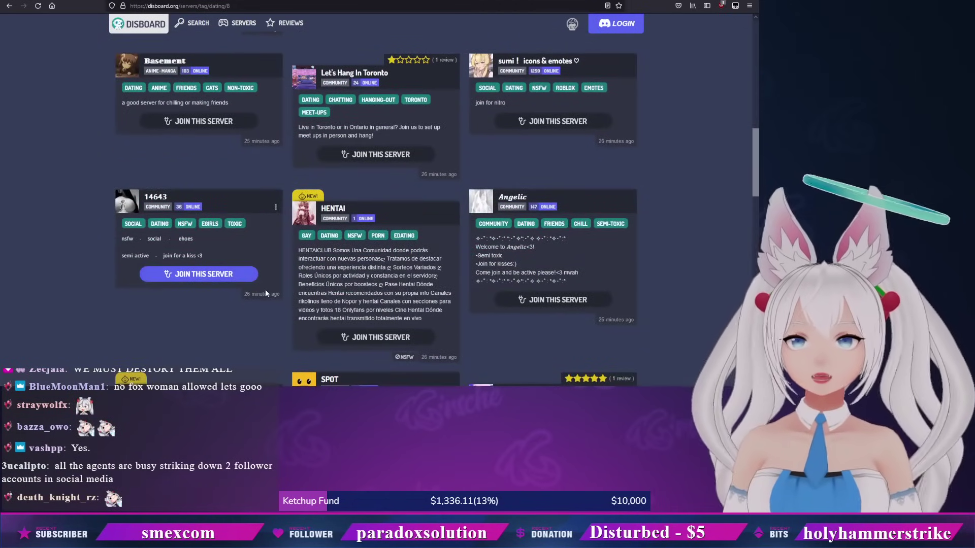
pyautogui.scroll(-2, 265, 290)
pyautogui.scroll(-1, 265, 290)
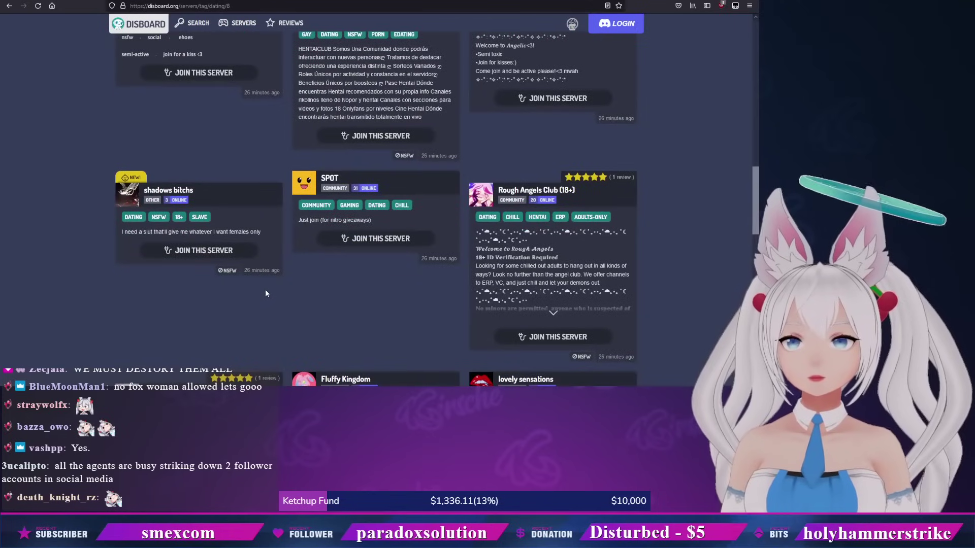
pyautogui.scroll(-1, 265, 290)
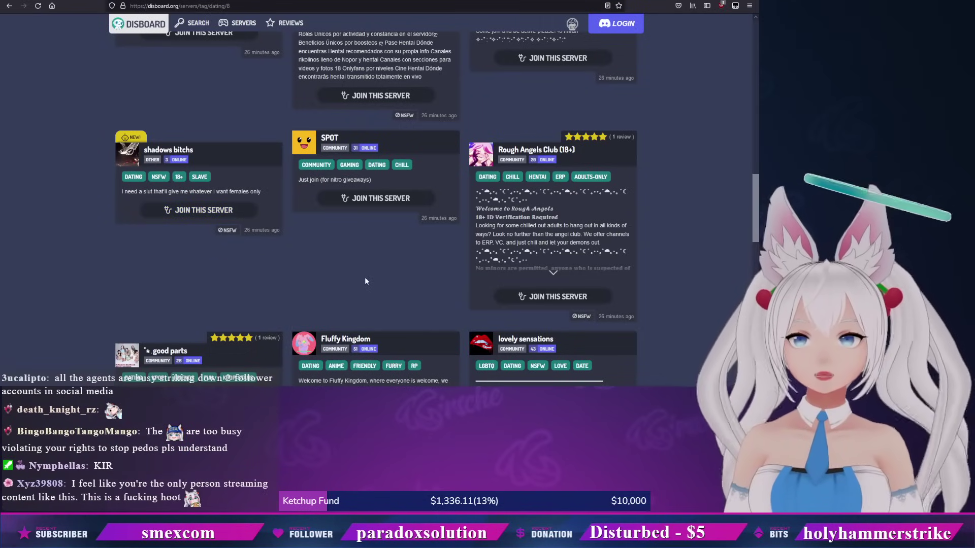
pyautogui.scroll(-2, 357, 270)
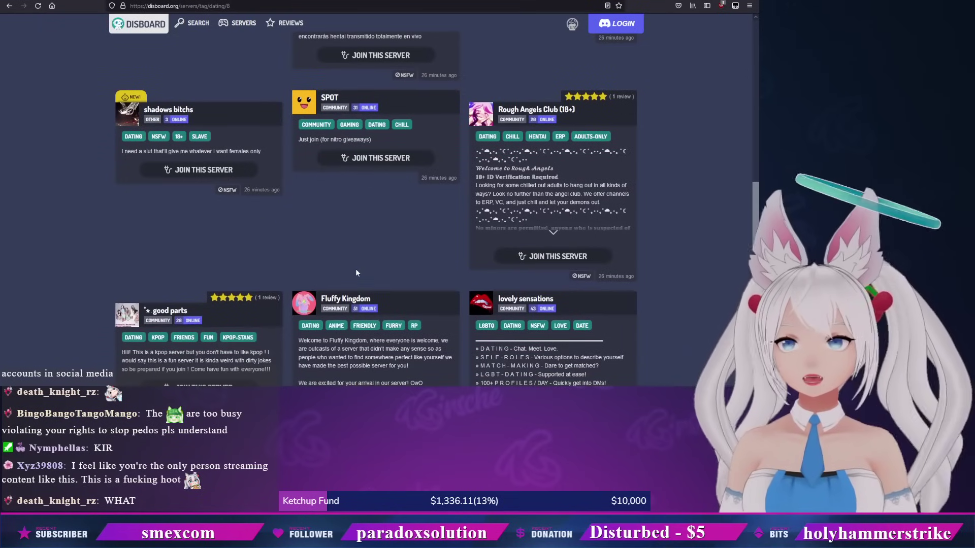
pyautogui.scroll(-2, 355, 269)
pyautogui.scroll(-2, 354, 267)
pyautogui.scroll(-2, 353, 267)
pyautogui.scroll(-1, 401, 267)
pyautogui.scroll(-1, 401, 264)
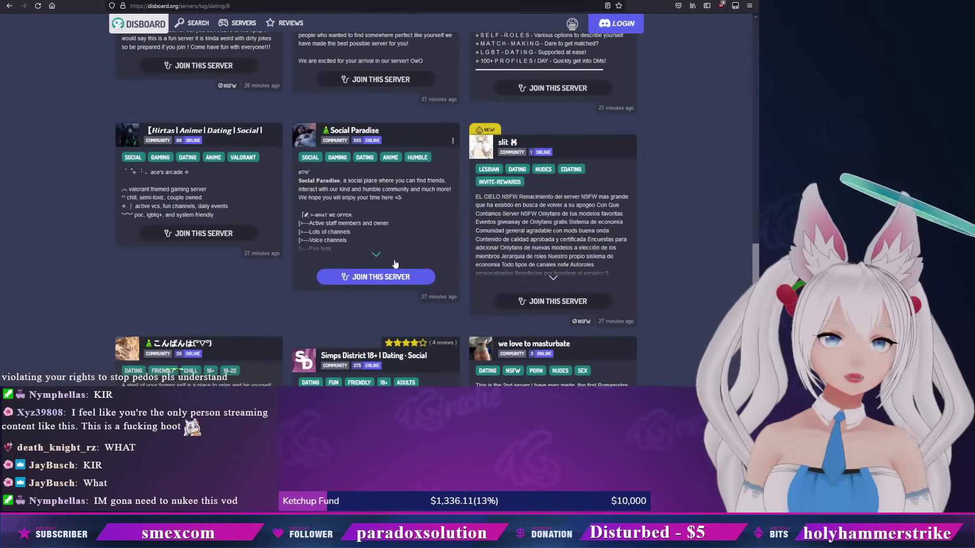
pyautogui.scroll(-1, 395, 264)
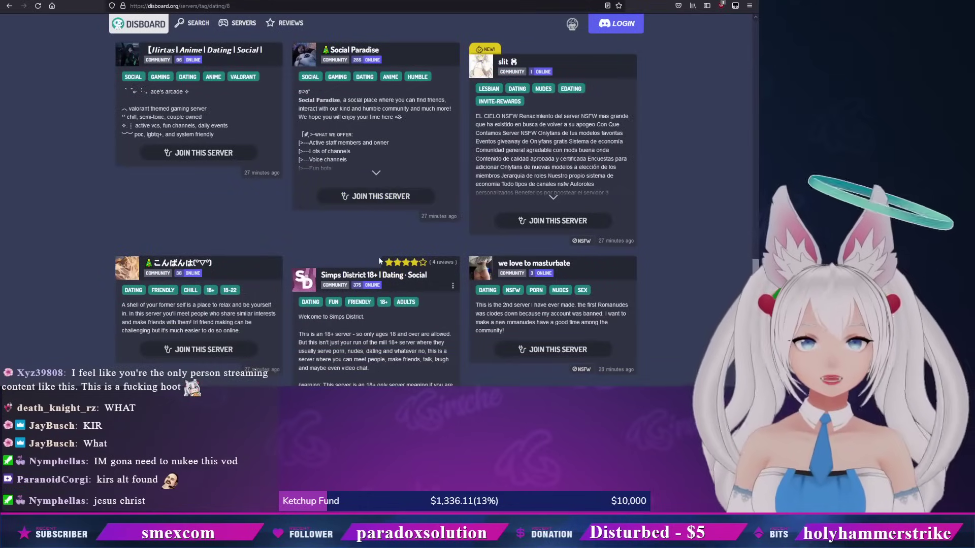
pyautogui.scroll(-1, 379, 263)
pyautogui.scroll(-1, 377, 261)
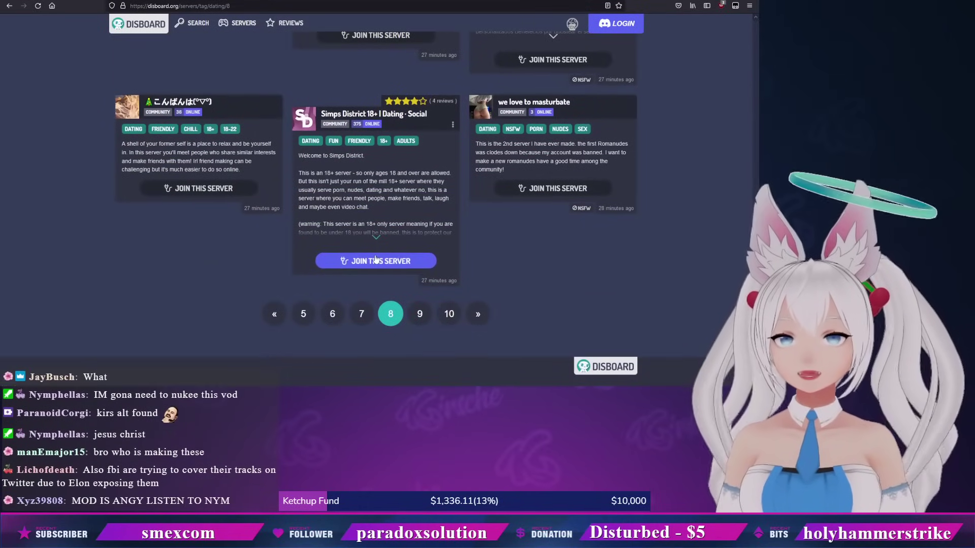
# - Open page 9 of the dating results from page 8's pagination row
pyautogui.click(418, 313)
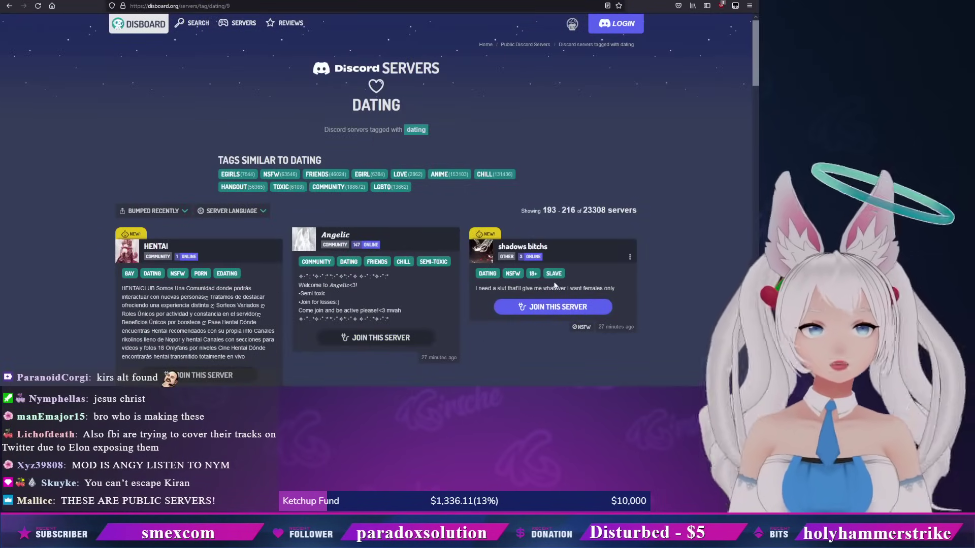
pyautogui.scroll(-1, 554, 286)
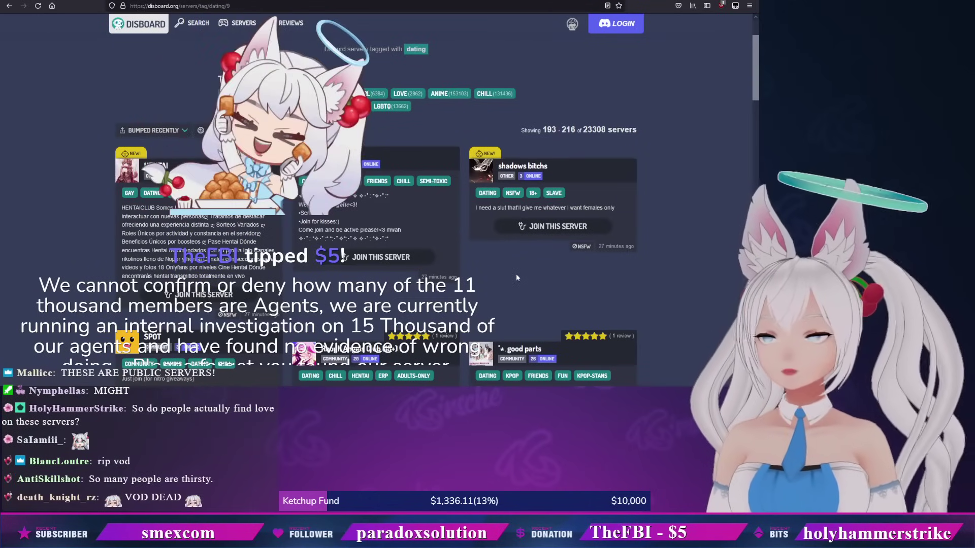
pyautogui.scroll(-3, 515, 277)
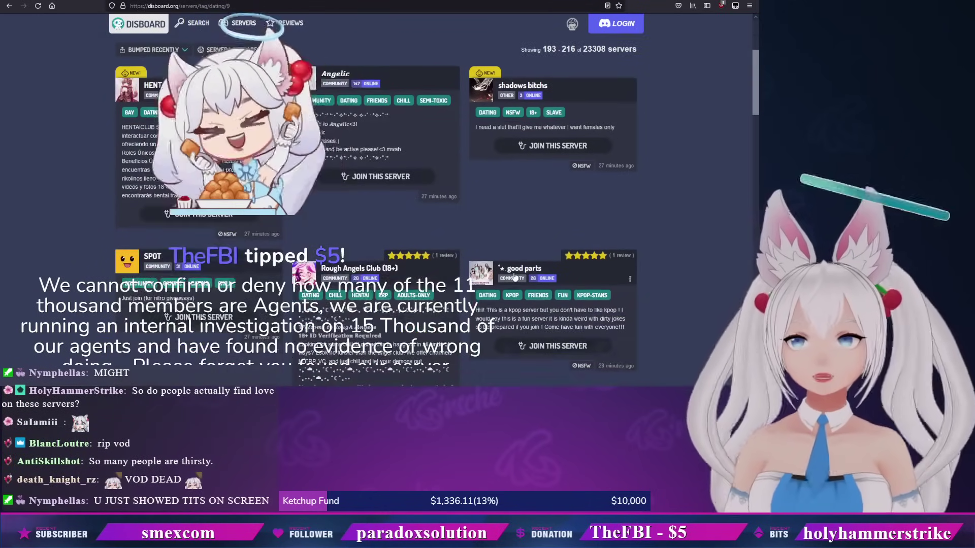
pyautogui.scroll(-3, 515, 278)
pyautogui.scroll(-3, 513, 270)
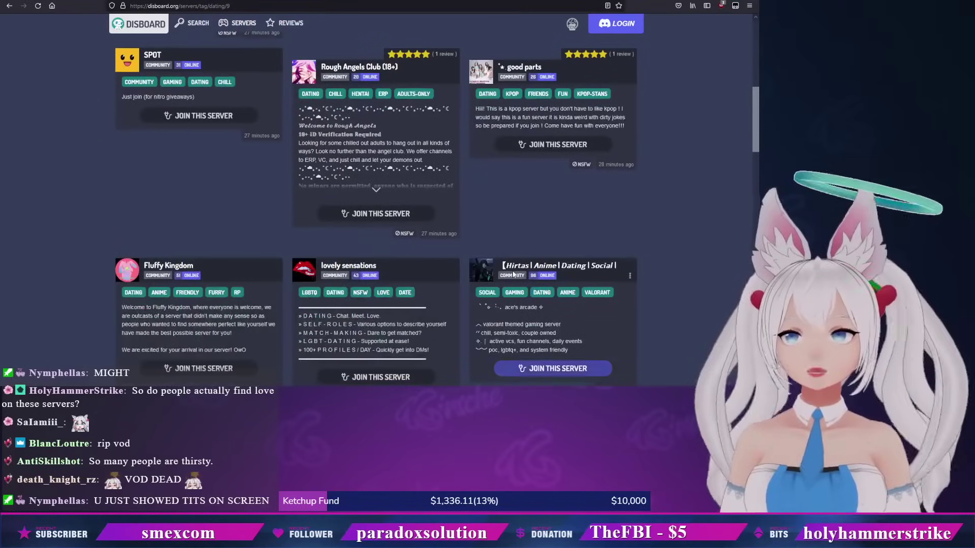
pyautogui.scroll(-2, 513, 271)
pyautogui.scroll(-2, 512, 271)
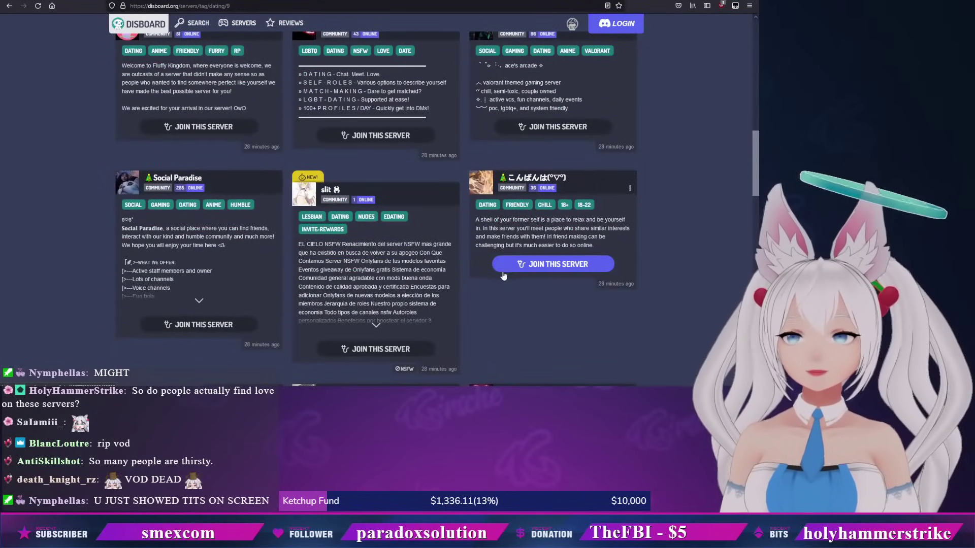
pyautogui.scroll(-3, 466, 277)
pyautogui.scroll(-3, 466, 276)
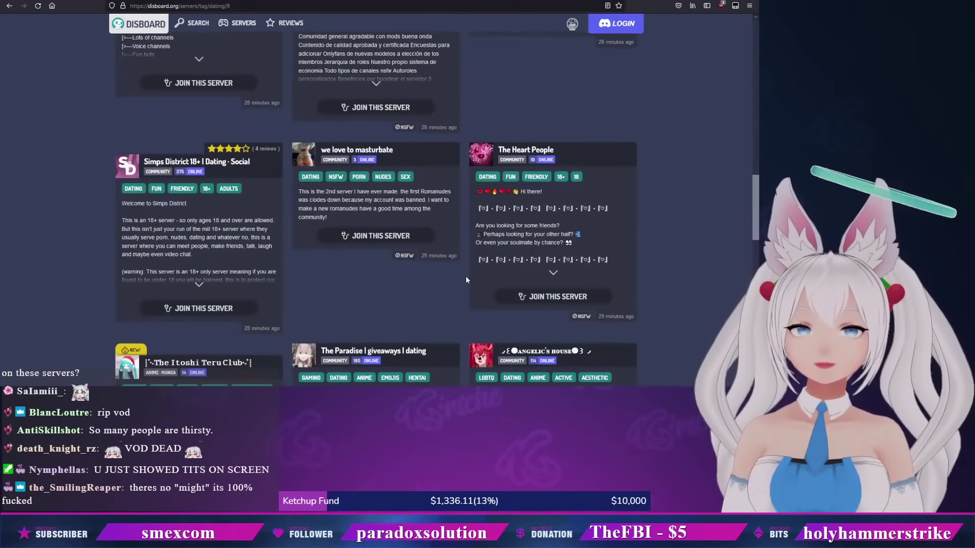
pyautogui.scroll(-3, 465, 276)
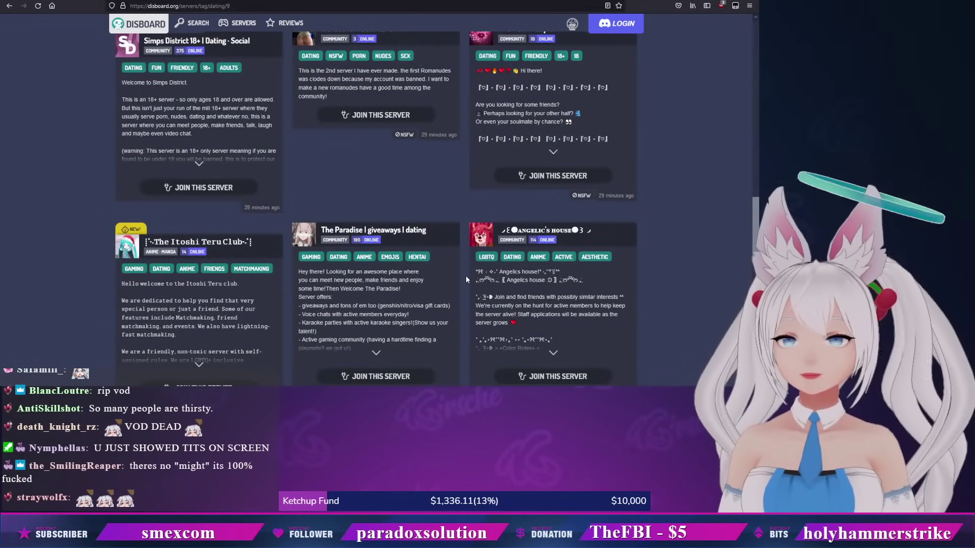
pyautogui.scroll(-3, 466, 275)
pyautogui.scroll(-2, 466, 276)
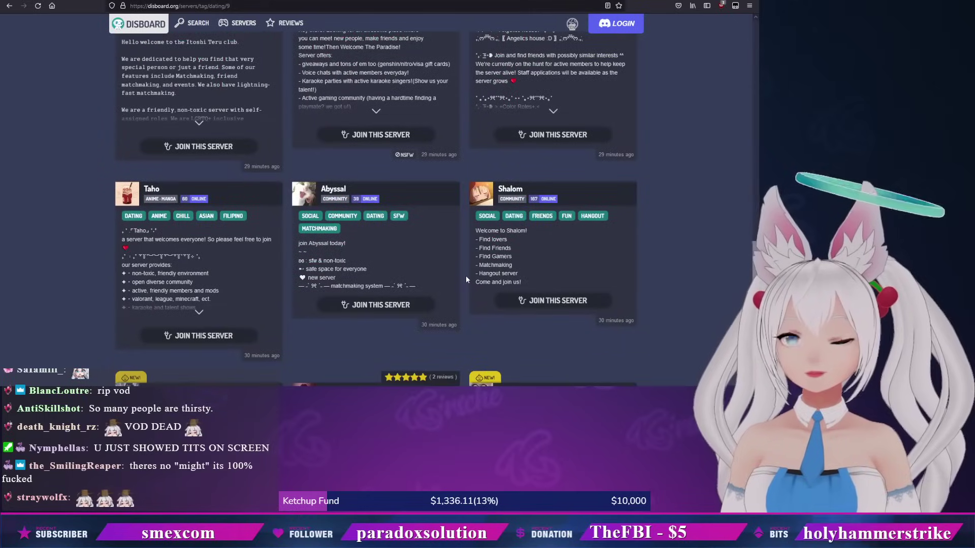
pyautogui.scroll(-3, 466, 276)
pyautogui.scroll(-3, 465, 276)
pyautogui.scroll(-3, 465, 276)
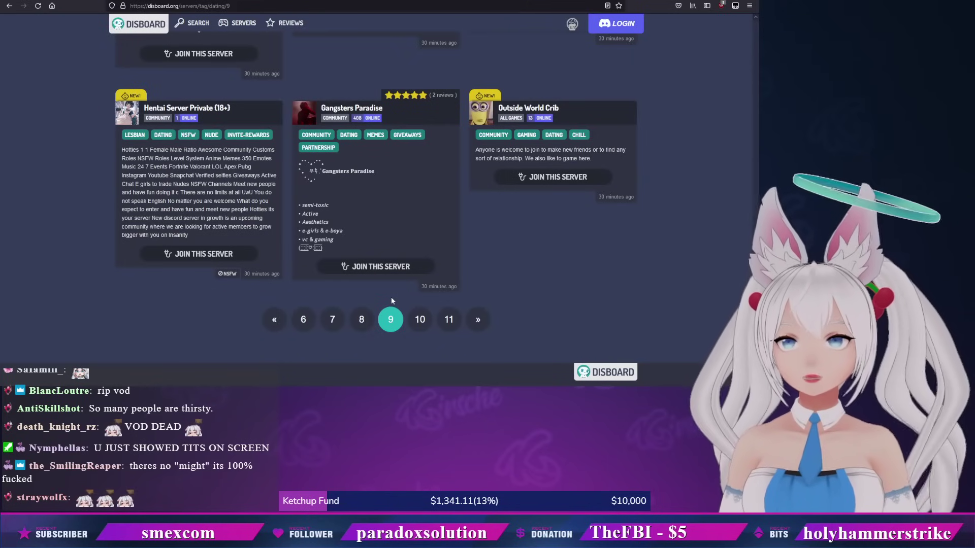
# - Open page 10 of the dating results, which starts with Hooks!, The Room and Balls
pyautogui.click(420, 319)
pyautogui.scroll(-3, 510, 262)
pyautogui.scroll(-3, 492, 267)
pyautogui.scroll(-3, 473, 270)
pyautogui.scroll(-3, 471, 270)
pyautogui.scroll(-3, 471, 269)
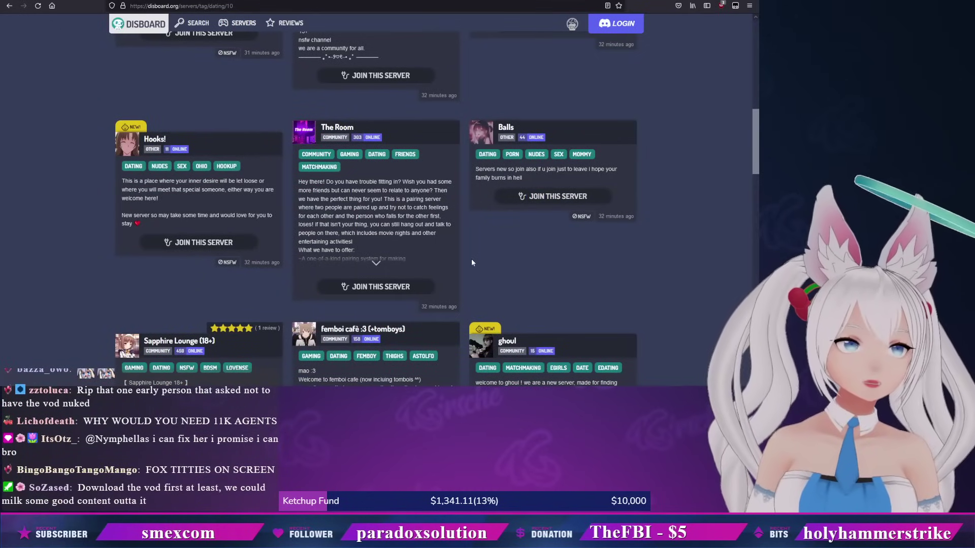
pyautogui.scroll(-1, 468, 258)
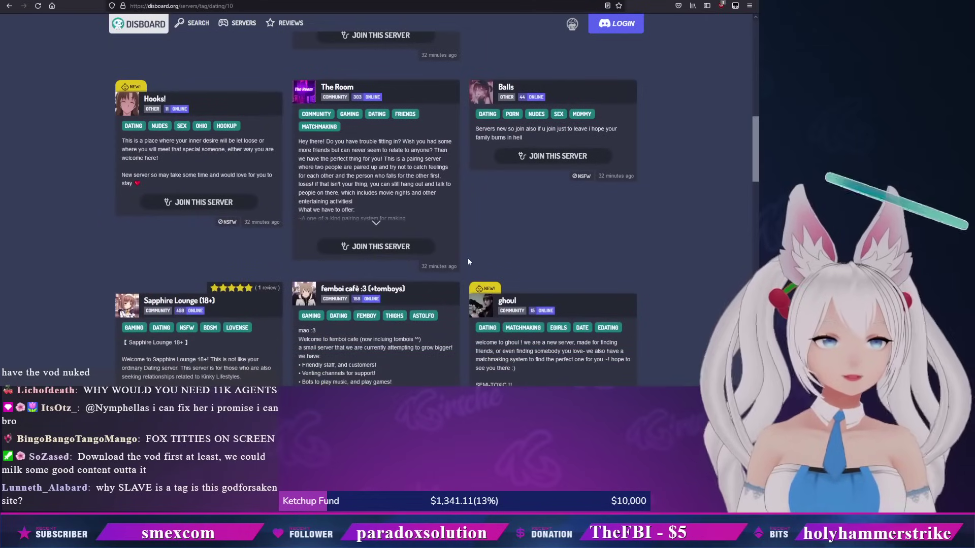
pyautogui.scroll(-2, 468, 259)
pyautogui.scroll(-1, 469, 258)
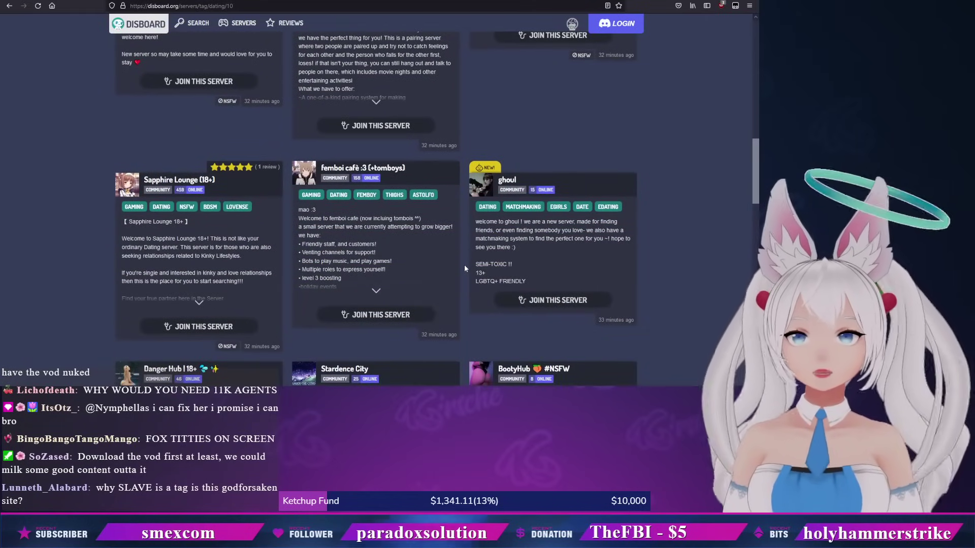
pyautogui.scroll(-1, 464, 264)
# - Expand the femboi café server description on page 10
pyautogui.click(373, 245)
pyautogui.scroll(-2, 478, 250)
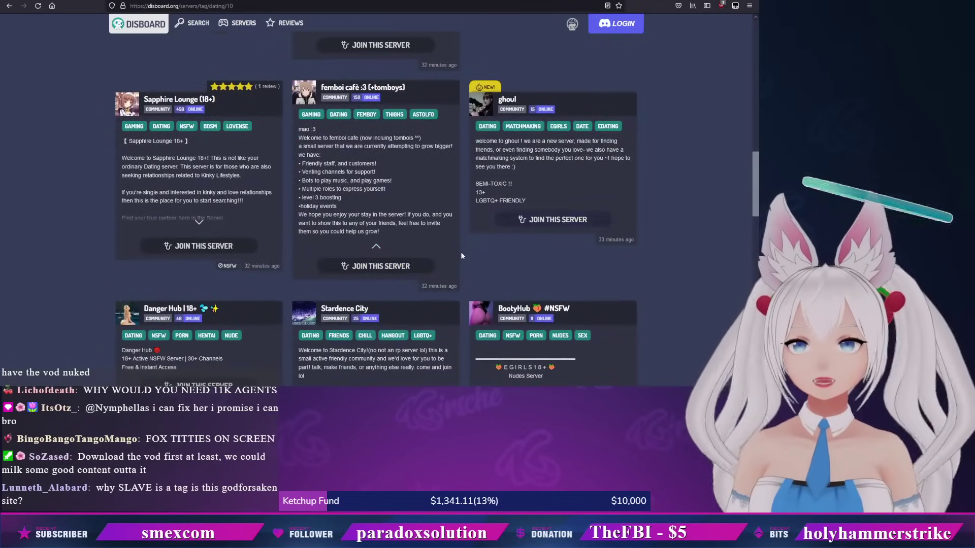
pyautogui.scroll(-1, 461, 253)
pyautogui.scroll(-2, 461, 252)
pyautogui.scroll(-3, 461, 250)
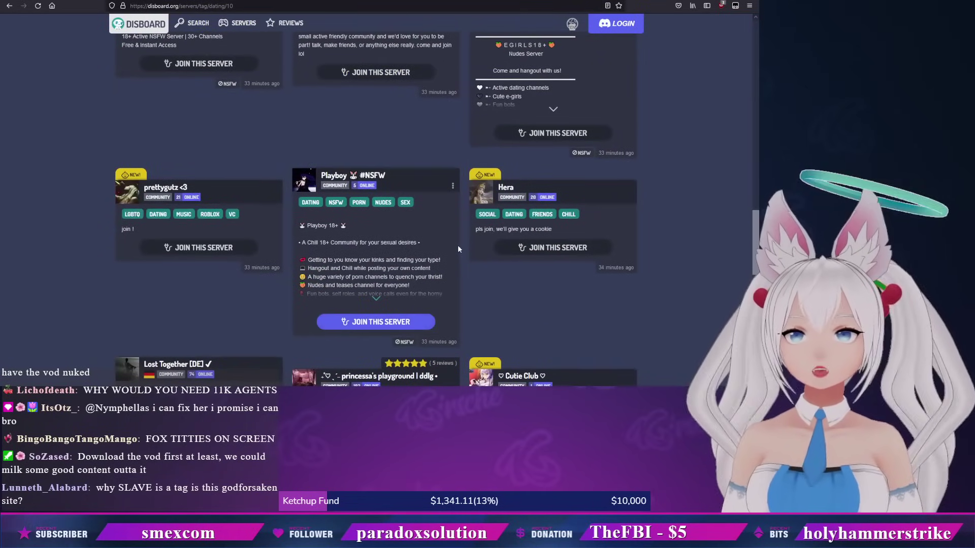
pyautogui.scroll(-2, 458, 245)
pyautogui.scroll(-2, 457, 248)
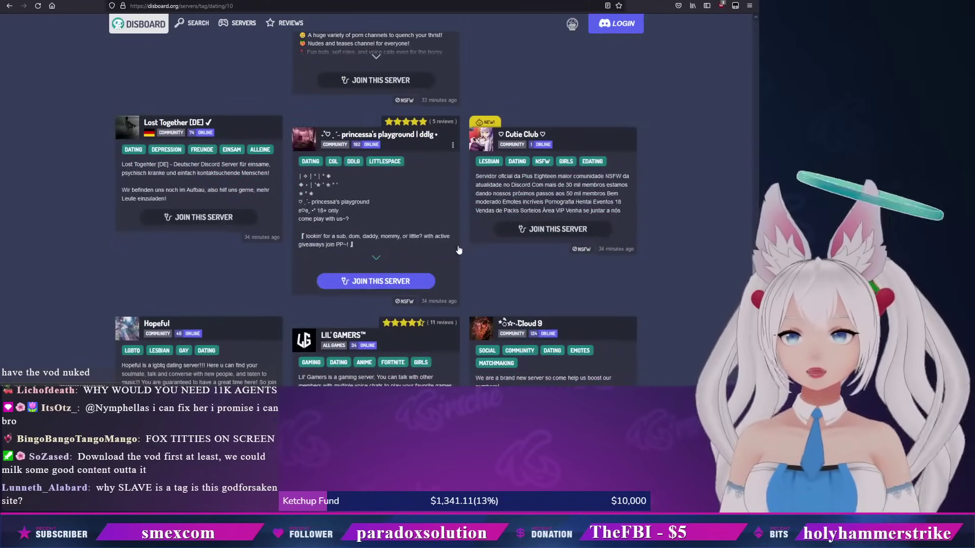
pyautogui.scroll(-2, 457, 247)
pyautogui.scroll(-1, 458, 248)
pyautogui.scroll(-1, 458, 245)
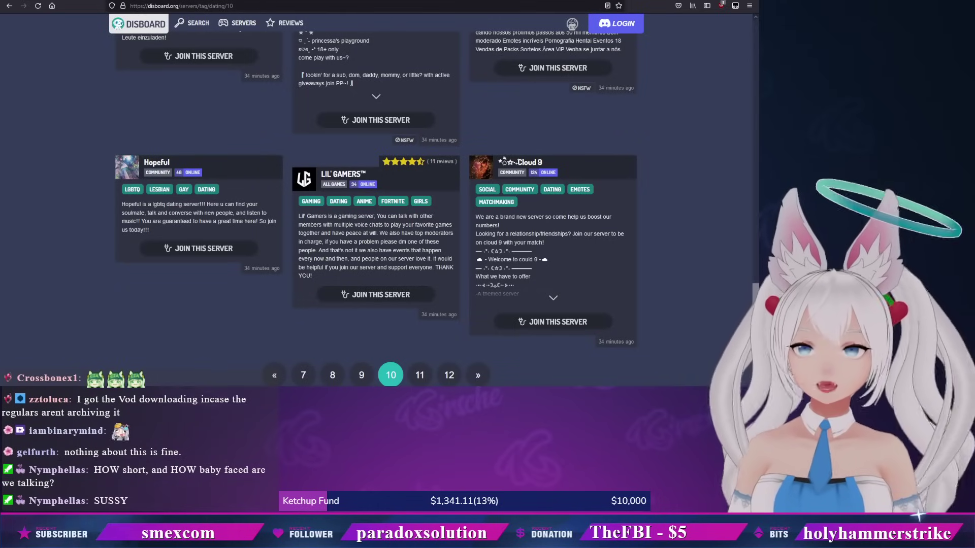
pyautogui.scroll(-2, 381, 229)
# - Jump to page 12, then go back, landing on a Not Found (404) page
pyautogui.click(449, 294)
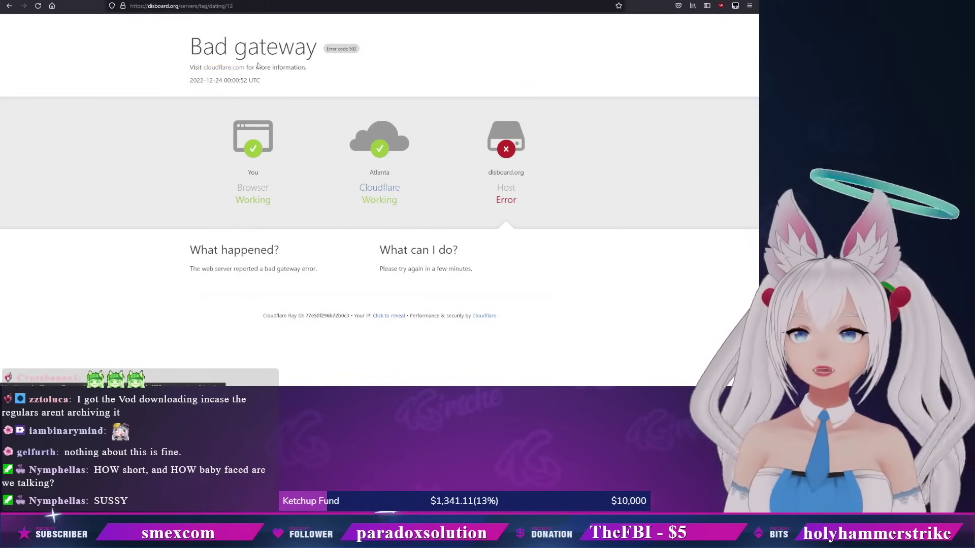
pyautogui.click(9, 6)
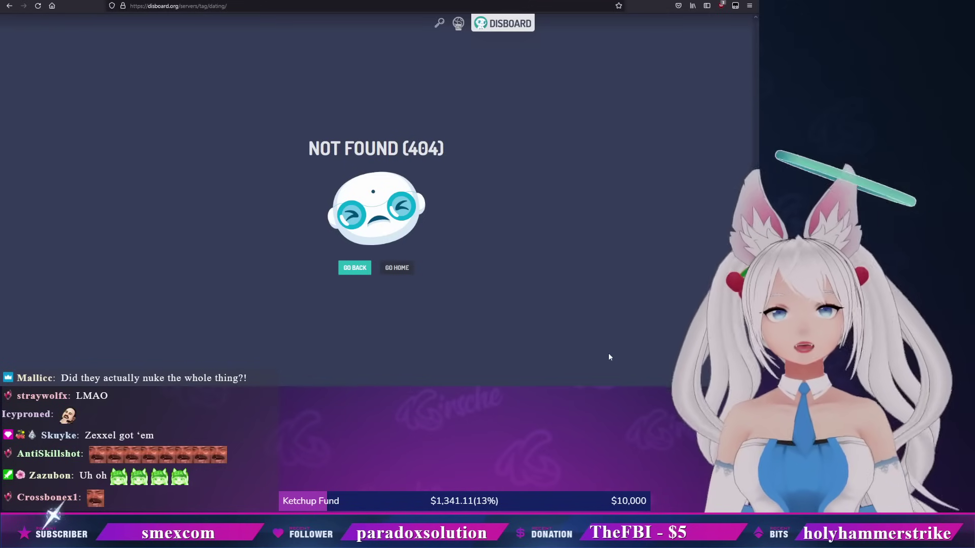
# - Return to the Disboard home page and search for 'dating'
pyautogui.click(396, 267)
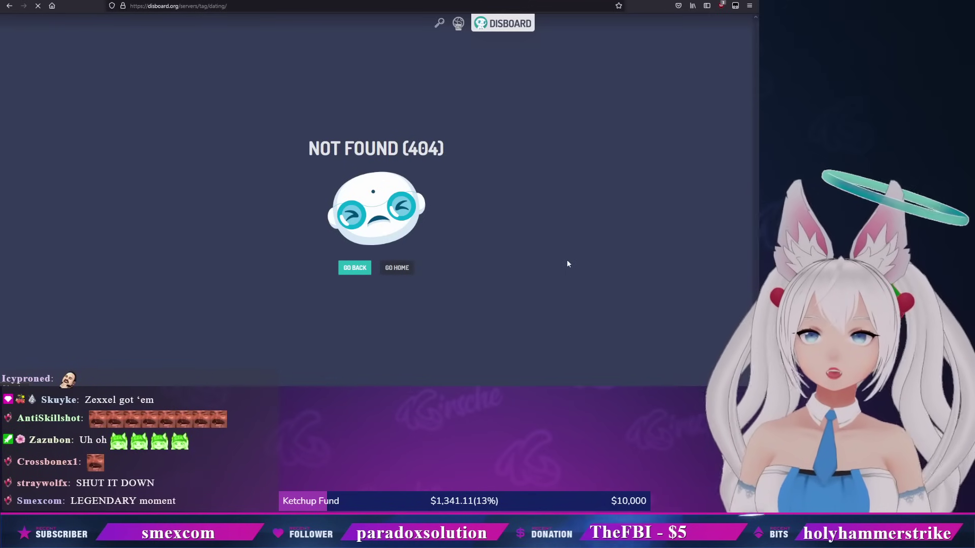
pyautogui.write('dating')
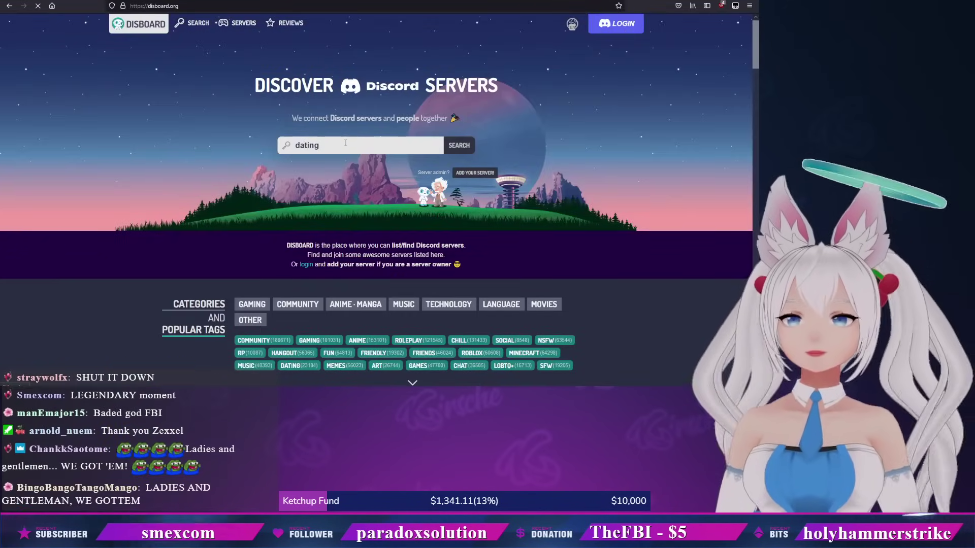
pyautogui.press('Return')
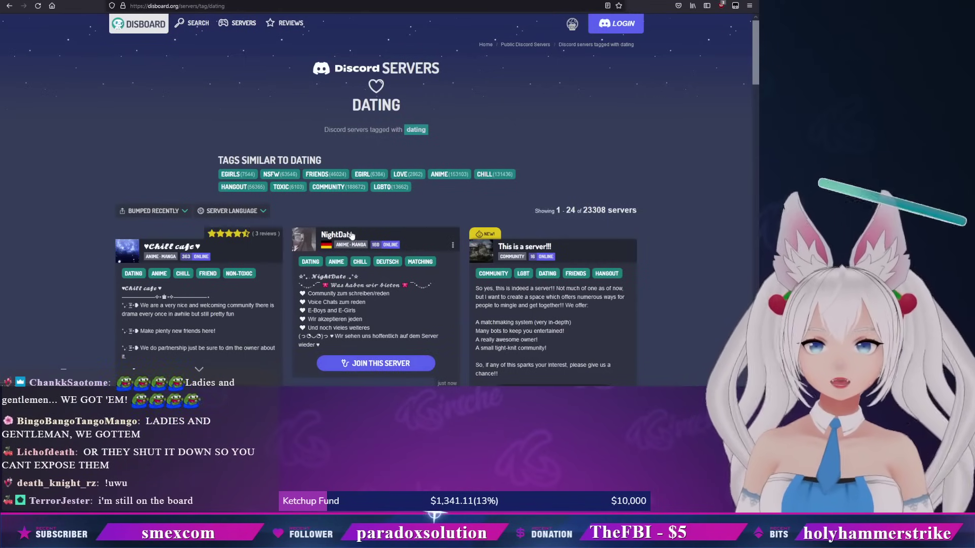
pyautogui.scroll(-2, 716, 241)
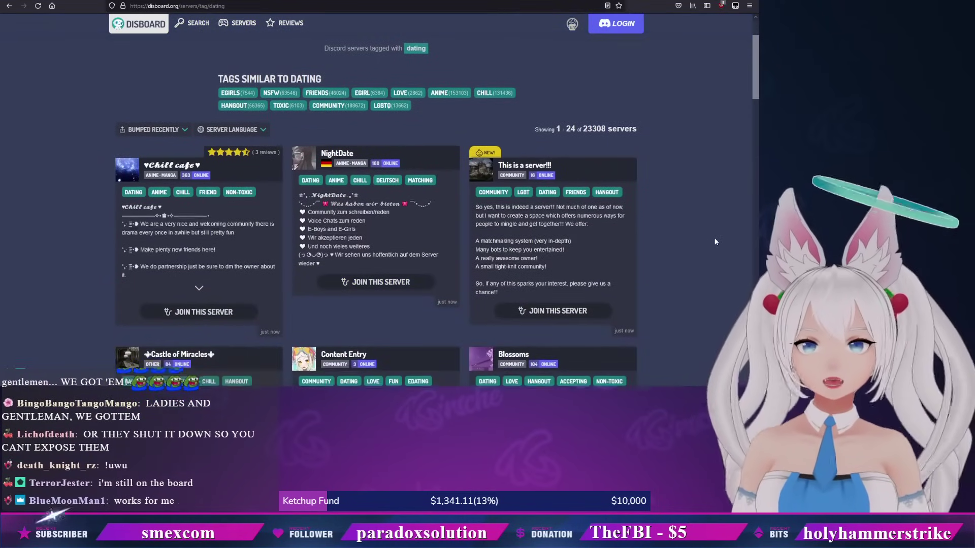
pyautogui.scroll(-2, 715, 242)
pyautogui.scroll(-2, 715, 241)
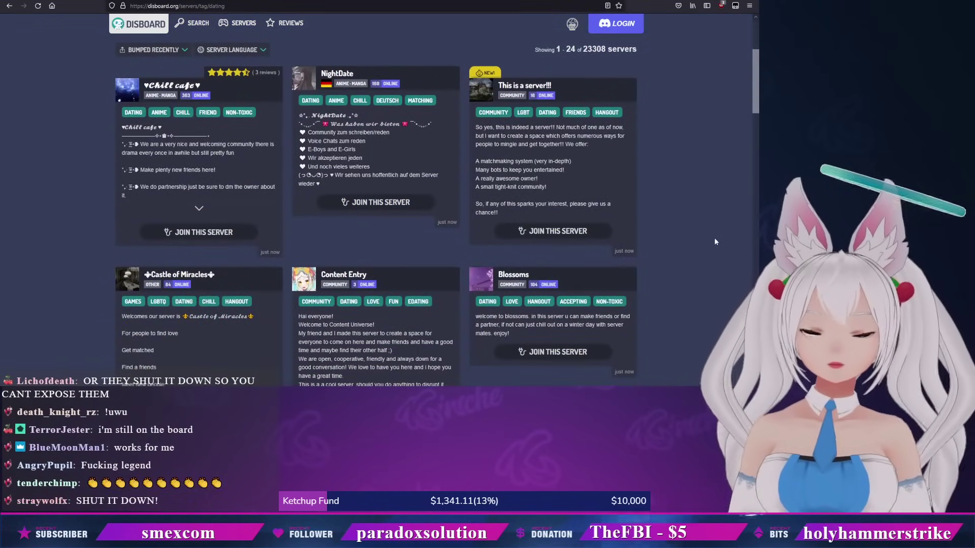
pyautogui.scroll(-2, 716, 241)
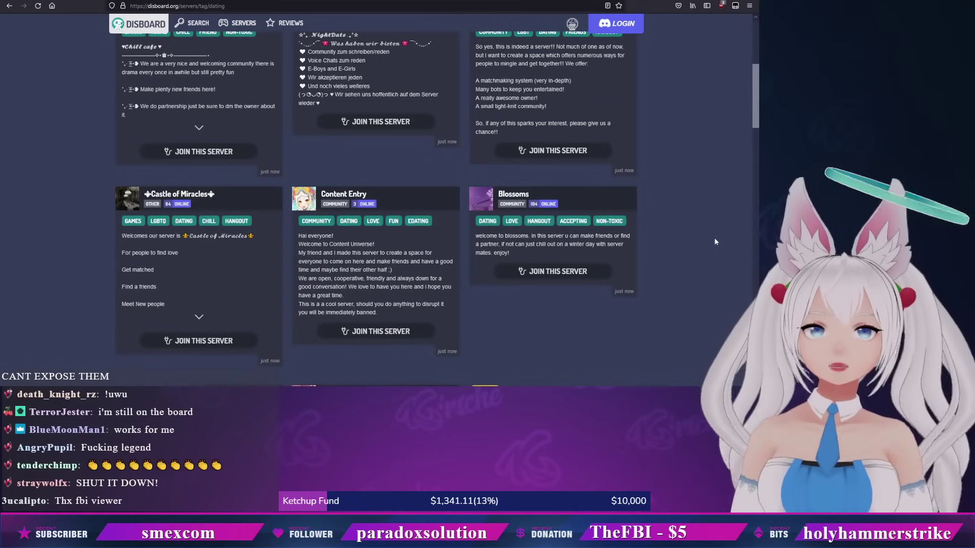
pyautogui.scroll(-3, 715, 242)
pyautogui.scroll(-3, 711, 237)
pyautogui.scroll(-2, 711, 238)
pyautogui.scroll(-2, 711, 238)
pyautogui.scroll(-2, 712, 238)
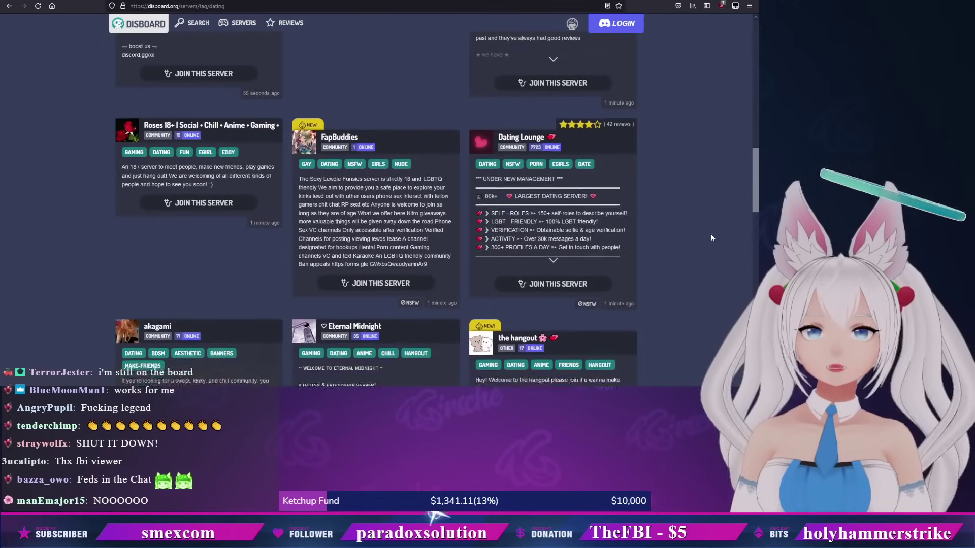
pyautogui.scroll(-1, 712, 238)
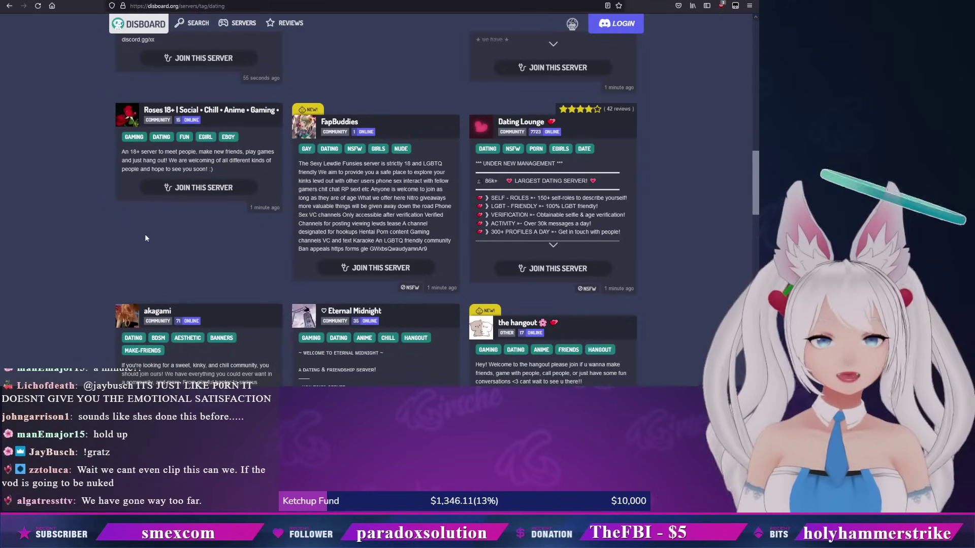
pyautogui.scroll(-1, 129, 223)
pyautogui.scroll(-1, 123, 220)
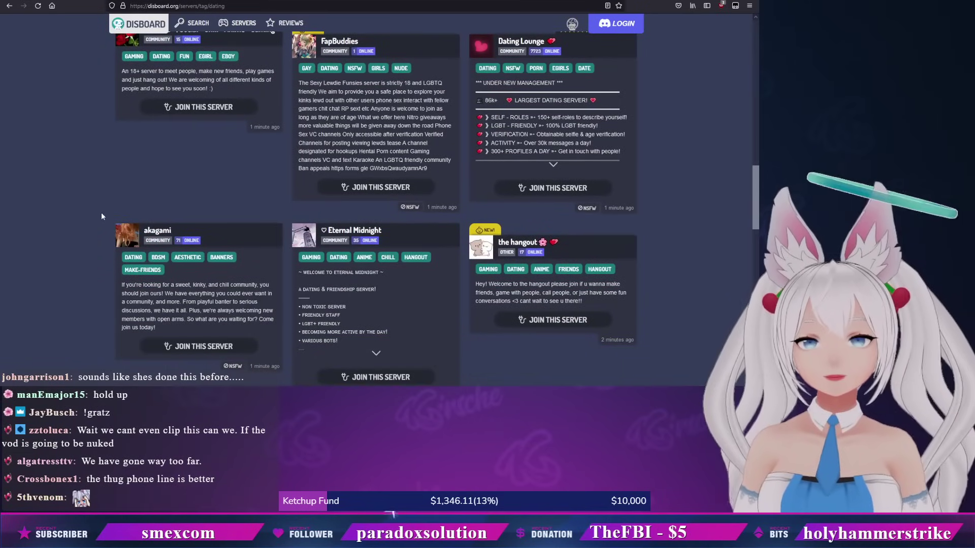
pyautogui.scroll(-3, 87, 214)
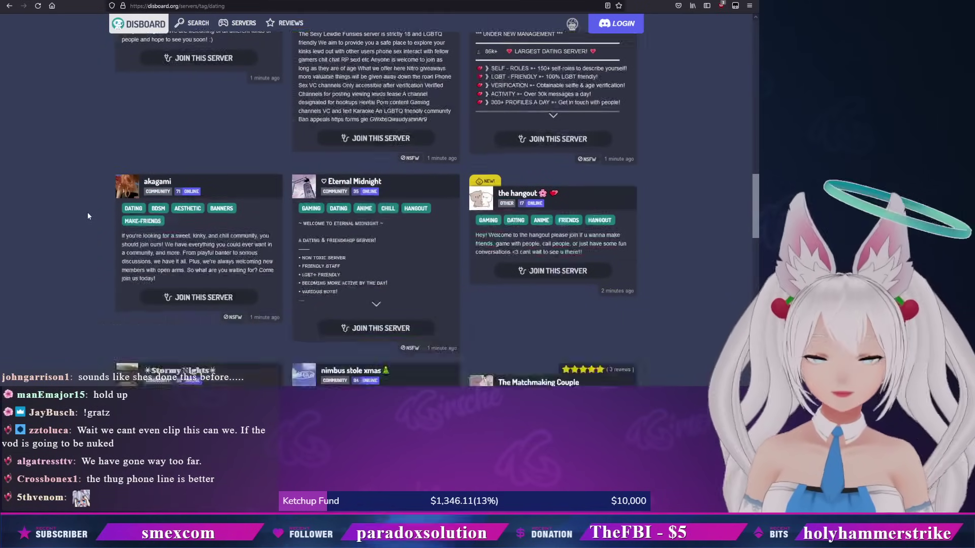
pyautogui.scroll(-3, 88, 213)
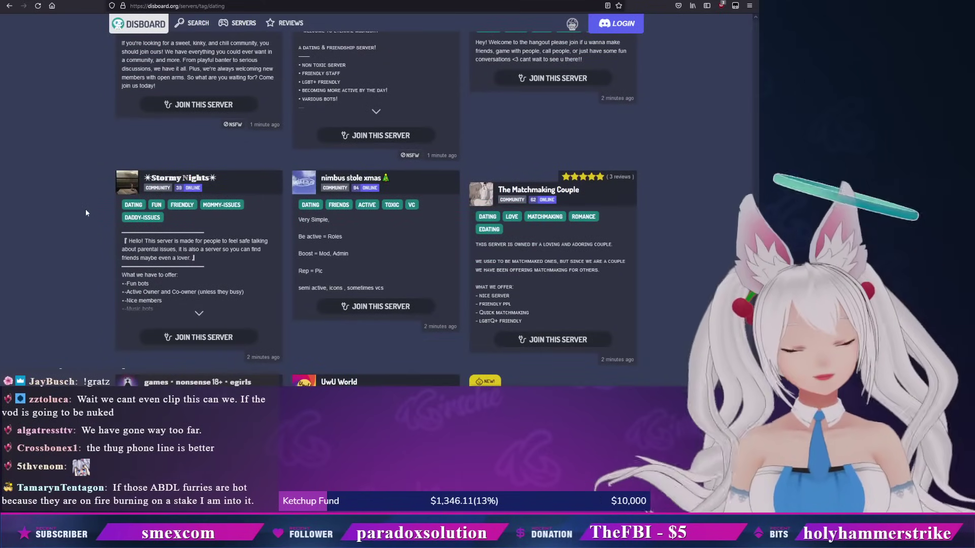
pyautogui.scroll(-1, 85, 207)
pyautogui.scroll(-4, 80, 203)
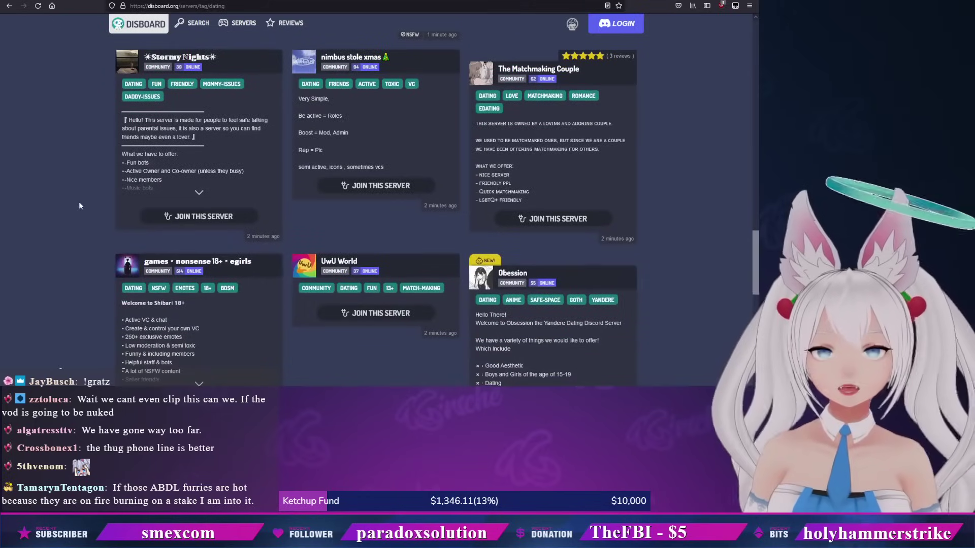
pyautogui.scroll(-4, 78, 202)
pyautogui.scroll(-2, 78, 202)
pyautogui.scroll(-3, 79, 204)
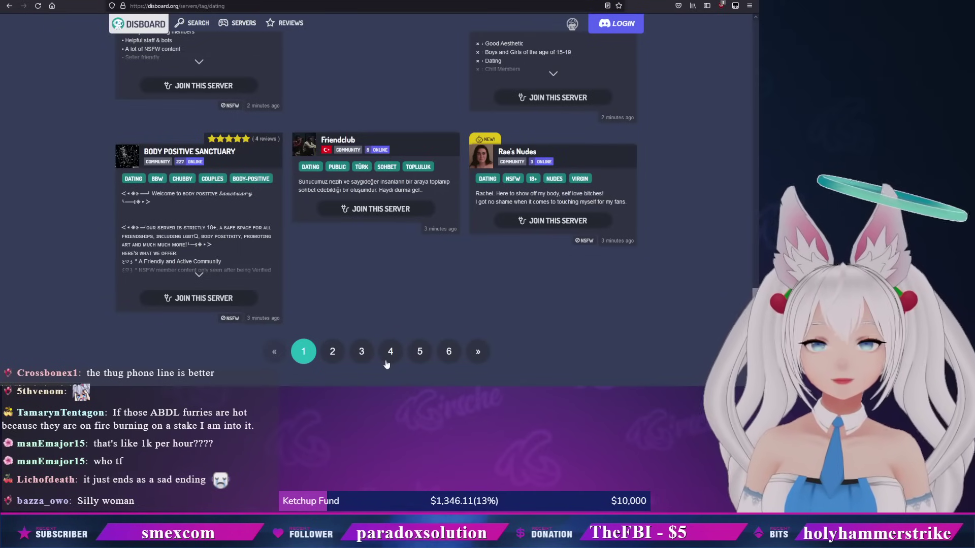
pyautogui.scroll(2, 368, 315)
pyautogui.scroll(1, 358, 320)
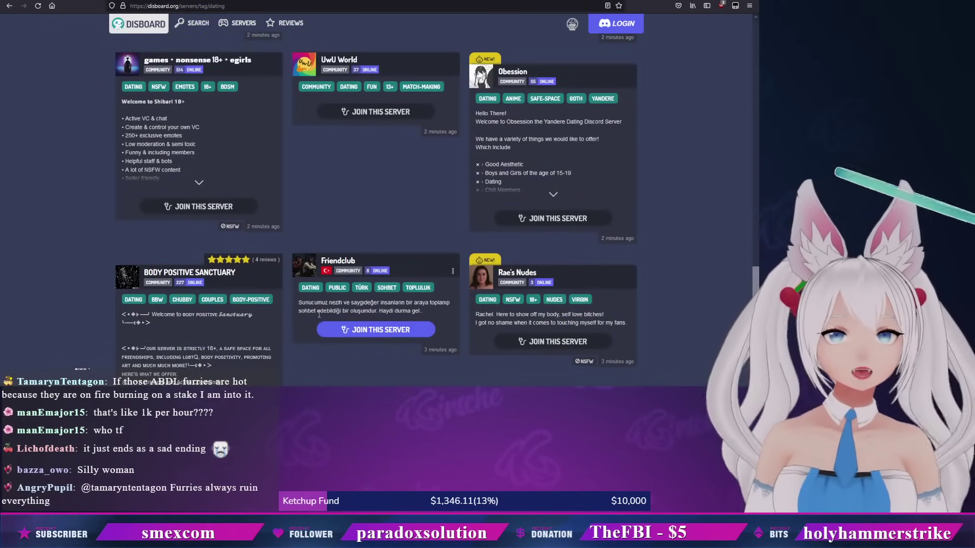
pyautogui.scroll(-3, 319, 314)
# - Open page 3 of the dating servers and clear an accidental text selection
pyautogui.click(359, 315)
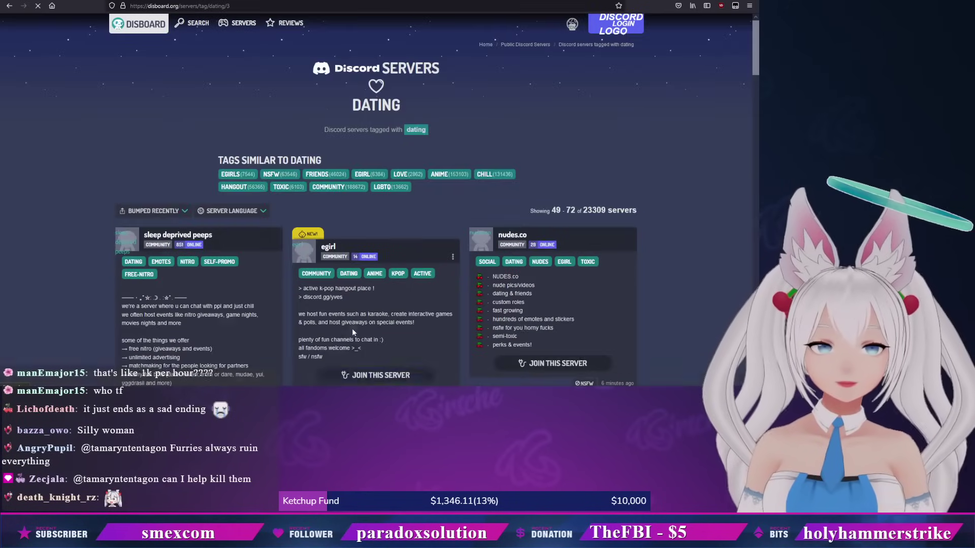
pyautogui.scroll(-1, 362, 301)
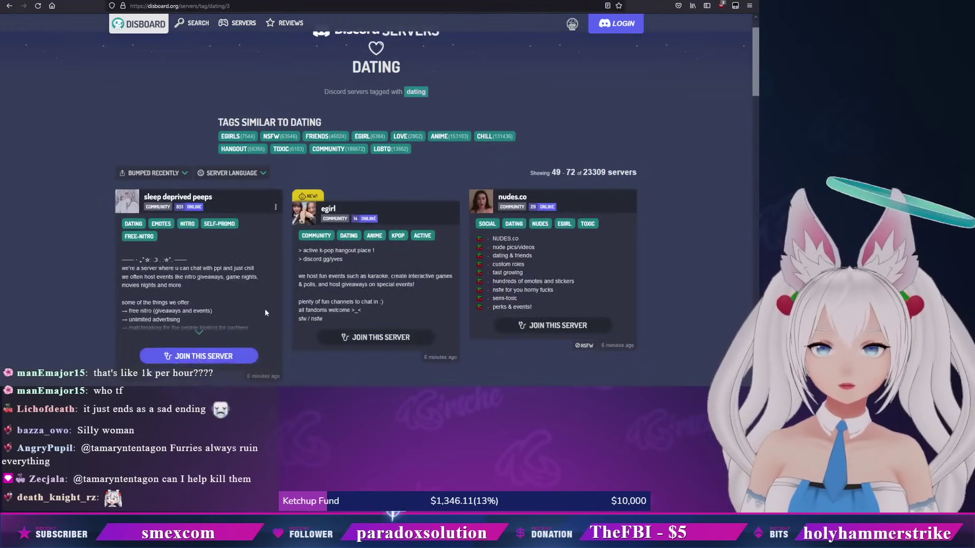
pyautogui.scroll(-1, 272, 302)
pyautogui.scroll(-2, 272, 301)
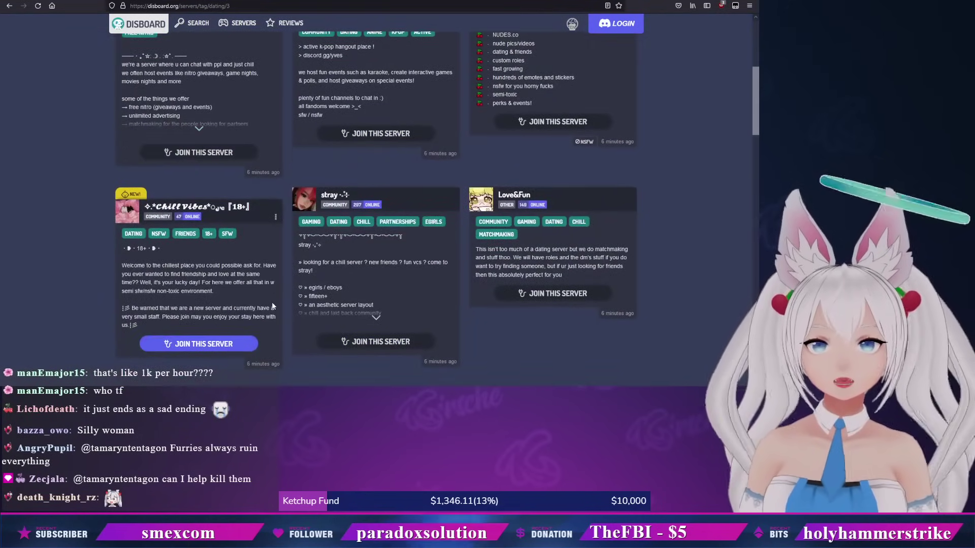
pyautogui.scroll(-2, 272, 302)
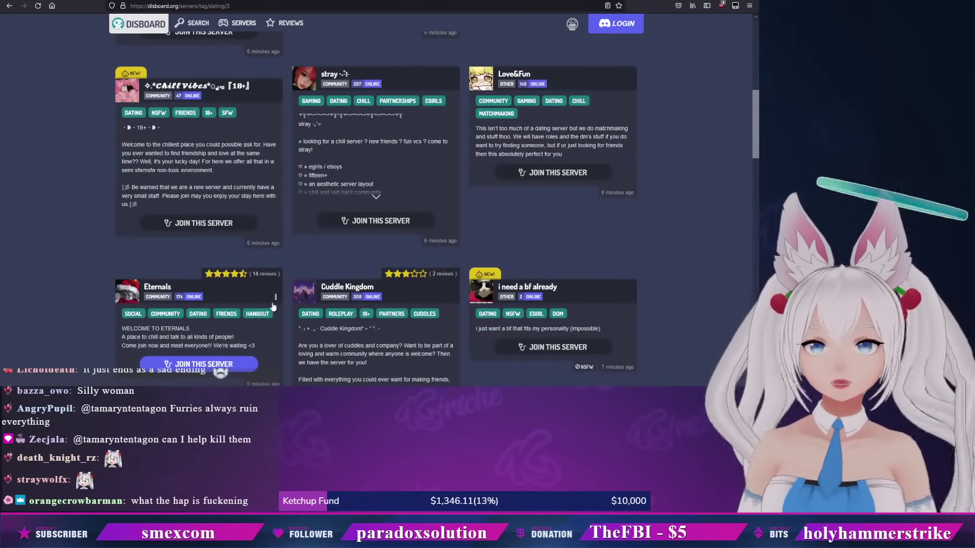
pyautogui.scroll(-1, 271, 305)
pyautogui.scroll(-1, 272, 305)
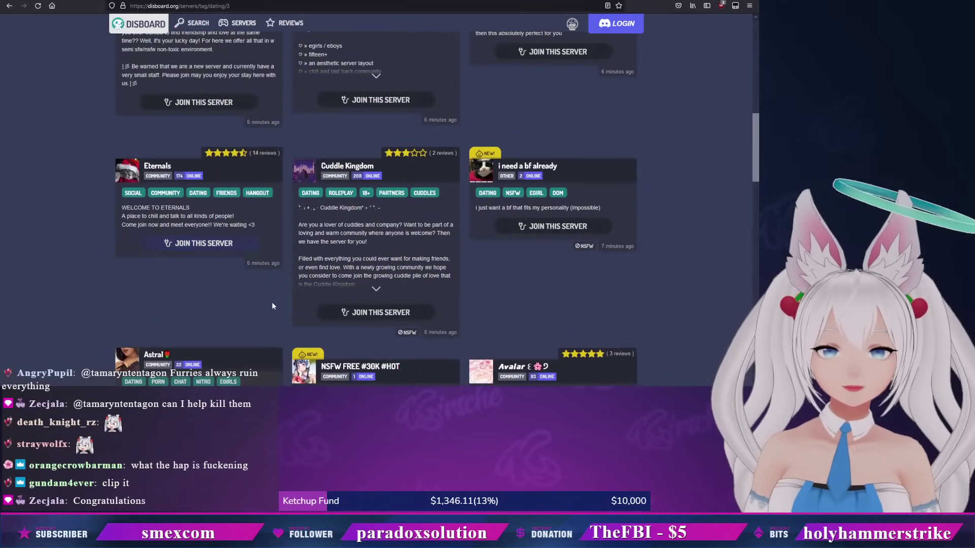
pyautogui.scroll(-1, 272, 305)
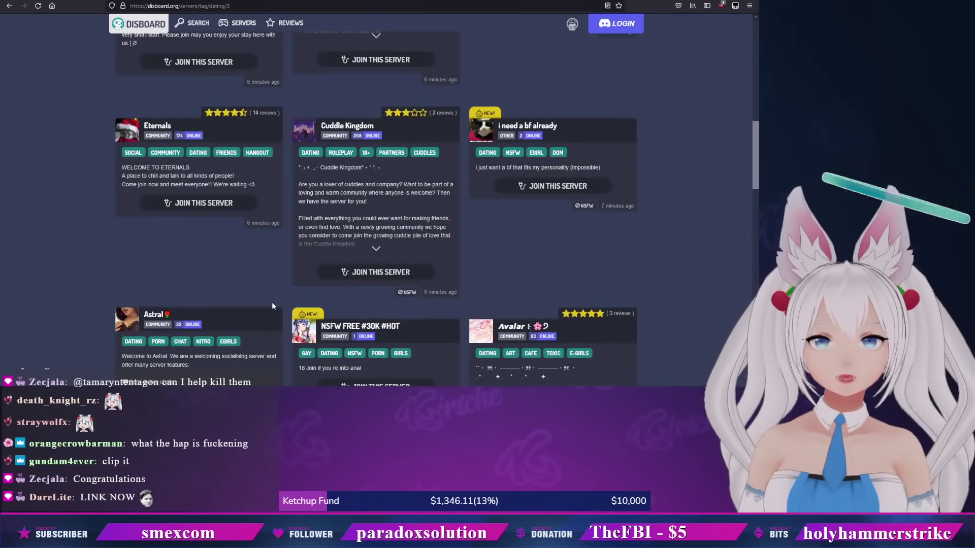
pyautogui.moveTo(468, 96); pyautogui.dragTo(617, 149)
pyautogui.click(675, 225)
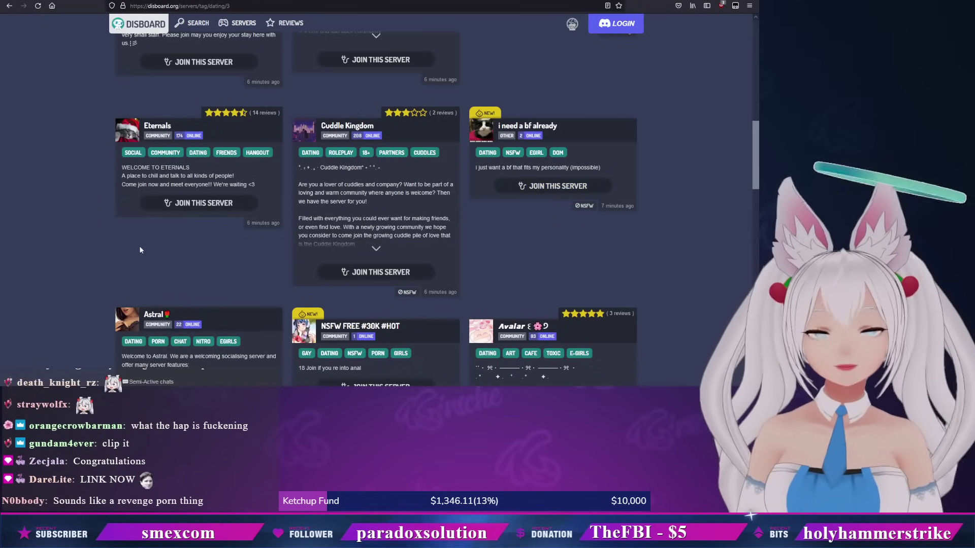
pyautogui.scroll(-2, 151, 242)
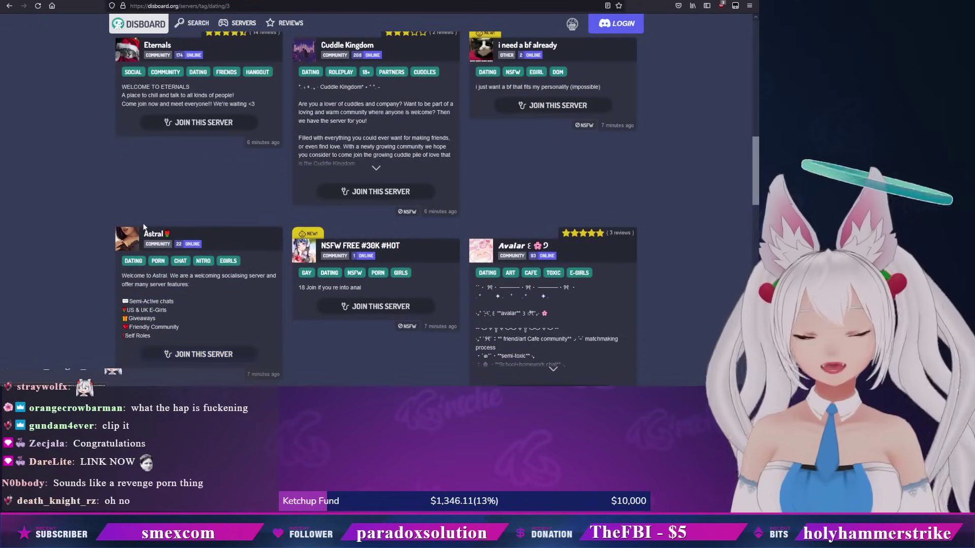
pyautogui.scroll(-2, 151, 241)
pyautogui.scroll(-1, 143, 227)
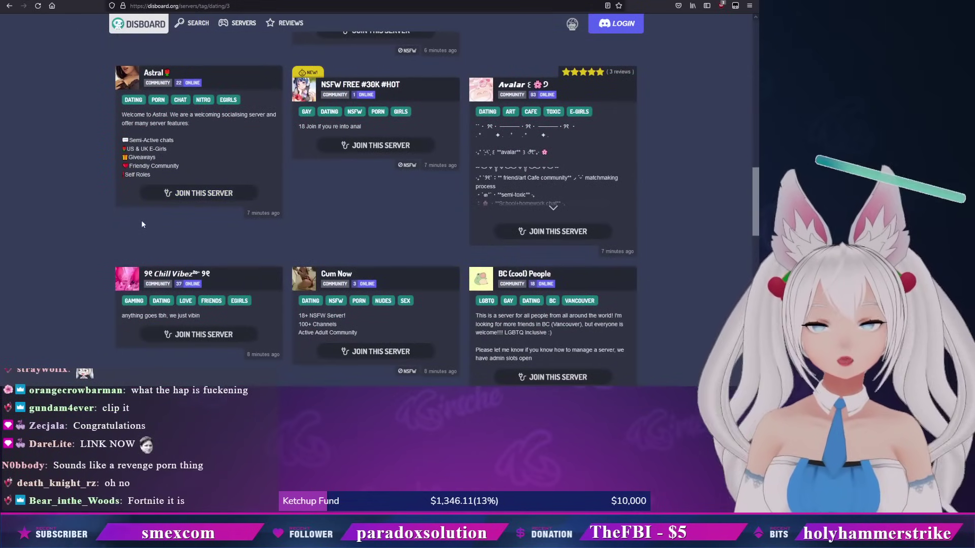
pyautogui.scroll(-1, 141, 220)
pyautogui.scroll(-1, 139, 217)
pyautogui.scroll(-1, 139, 218)
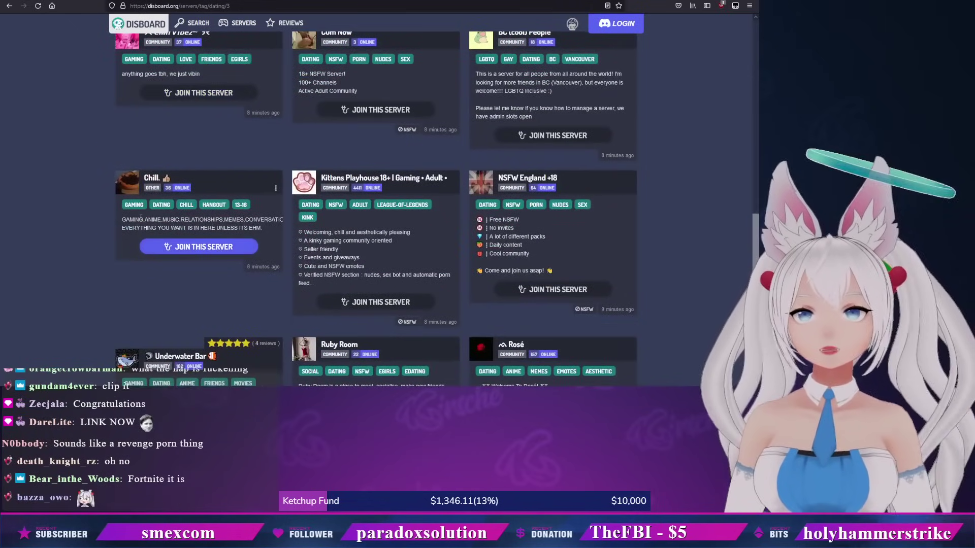
pyautogui.scroll(-1, 140, 217)
pyautogui.scroll(-1, 122, 225)
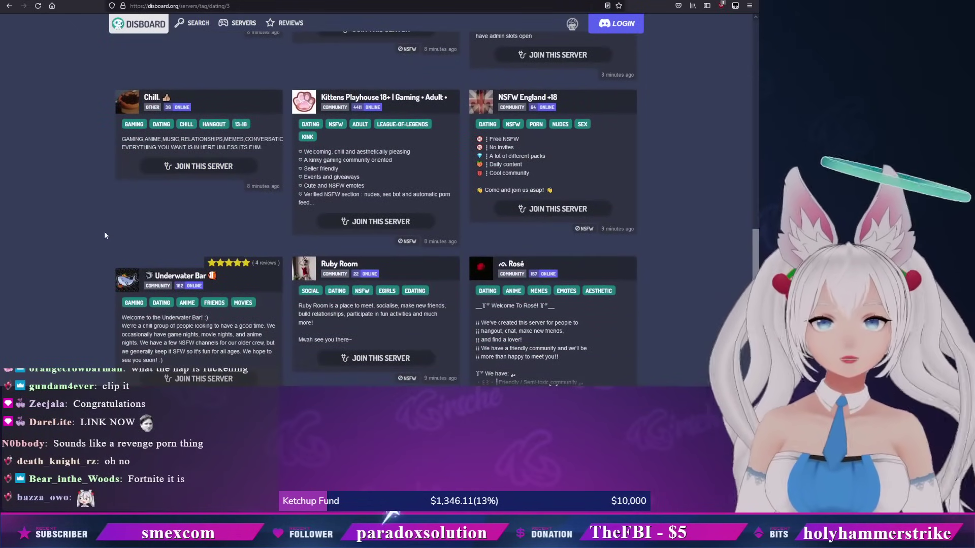
pyautogui.scroll(-1, 104, 235)
pyautogui.scroll(-1, 105, 235)
pyautogui.scroll(-1, 105, 236)
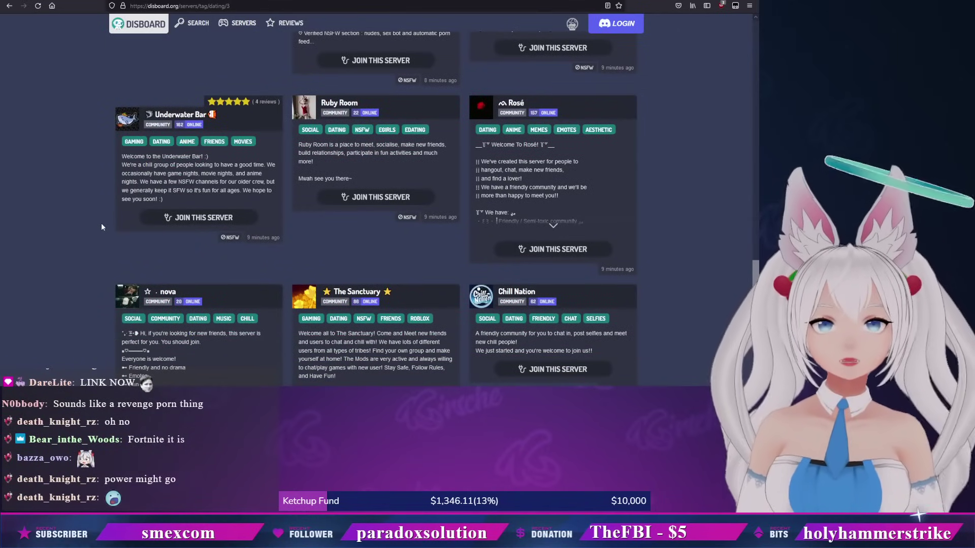
pyautogui.scroll(-1, 102, 223)
pyautogui.scroll(-1, 102, 223)
pyautogui.scroll(-1, 101, 223)
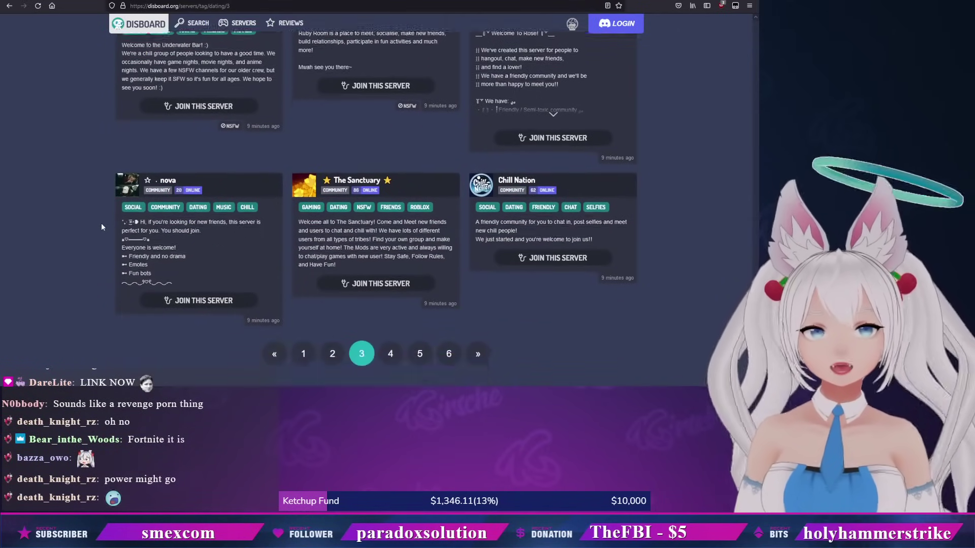
pyautogui.scroll(-2, 102, 223)
pyautogui.scroll(-1, 102, 223)
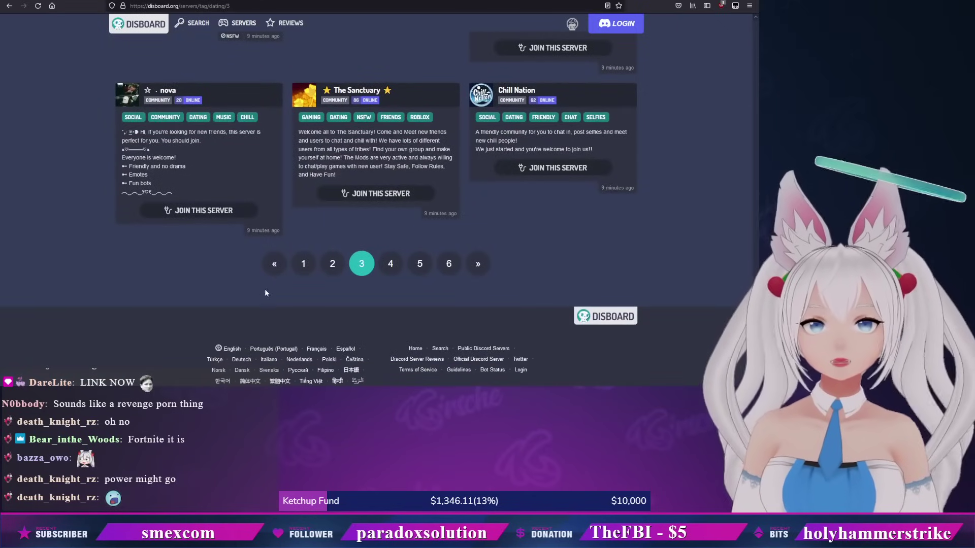
# - Show page 4 of the dating servers with full Elysian and Velvs descriptions
pyautogui.click(390, 264)
pyautogui.scroll(-3, 75, 268)
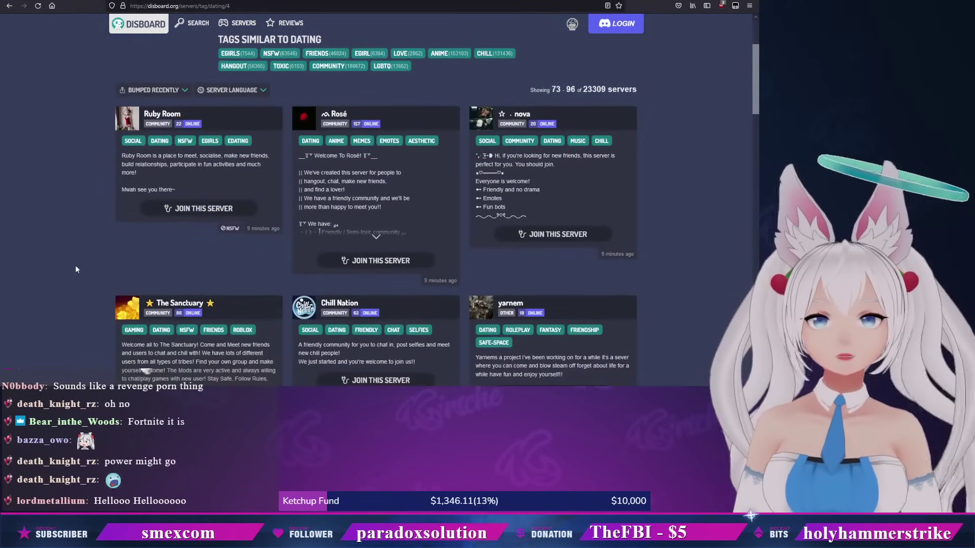
pyautogui.scroll(-2, 75, 265)
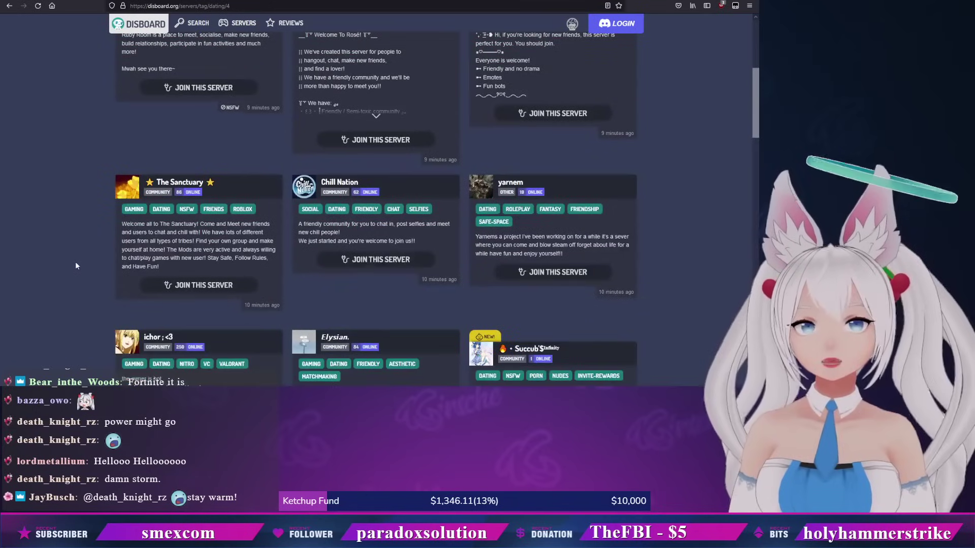
pyautogui.scroll(-2, 75, 266)
pyautogui.scroll(-2, 75, 261)
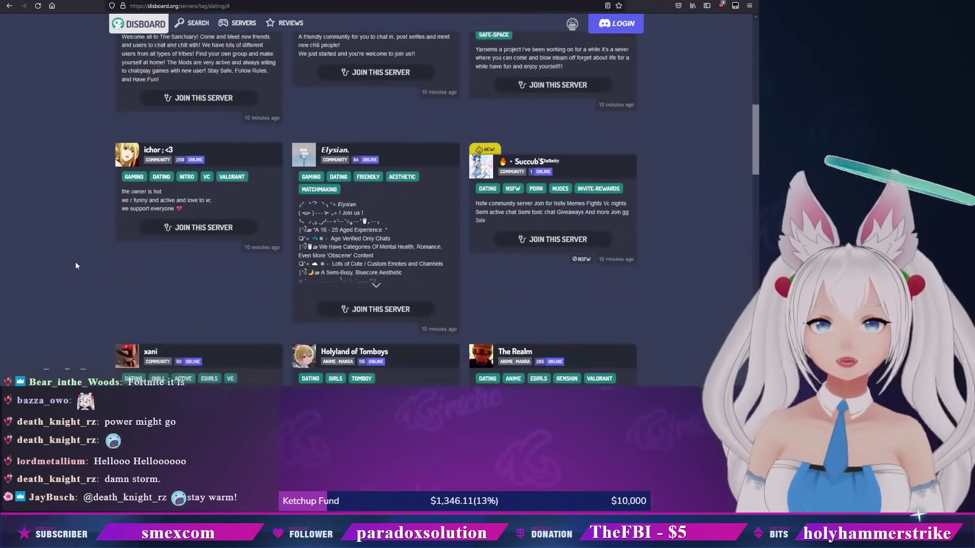
pyautogui.scroll(-2, 75, 262)
pyautogui.click(374, 231)
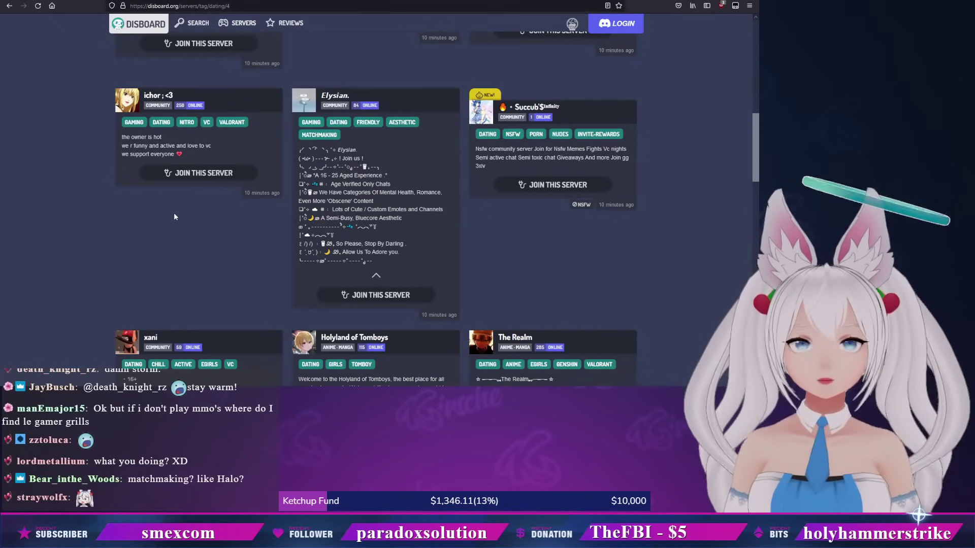
pyautogui.scroll(-1, 174, 216)
pyautogui.scroll(-1, 174, 217)
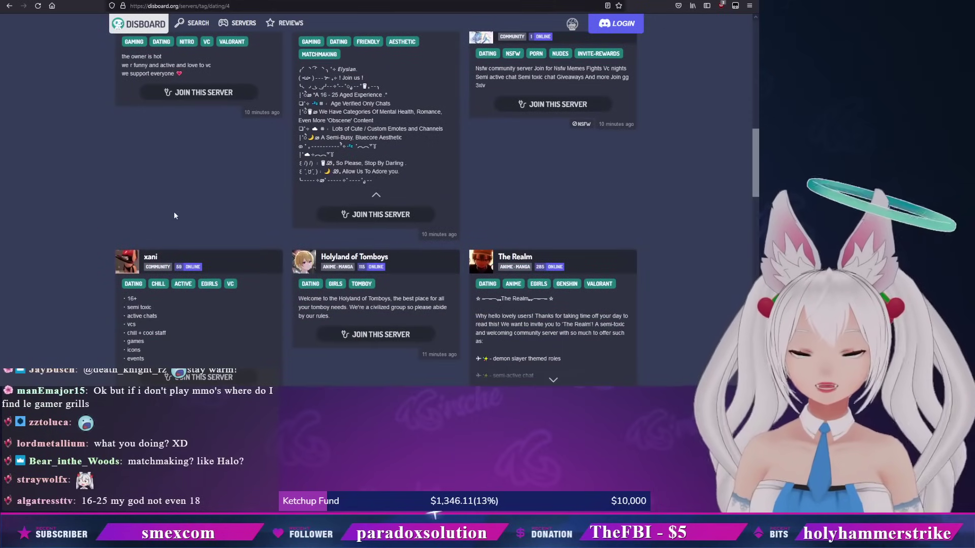
pyautogui.scroll(-1, 174, 216)
pyautogui.scroll(-1, 174, 217)
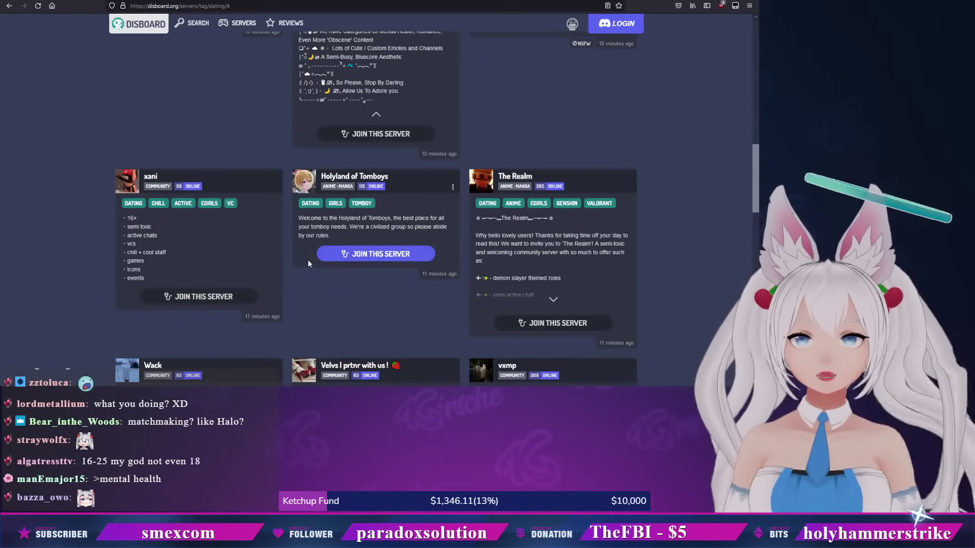
pyautogui.scroll(-1, 308, 260)
pyautogui.scroll(-1, 308, 258)
pyautogui.scroll(-2, 308, 258)
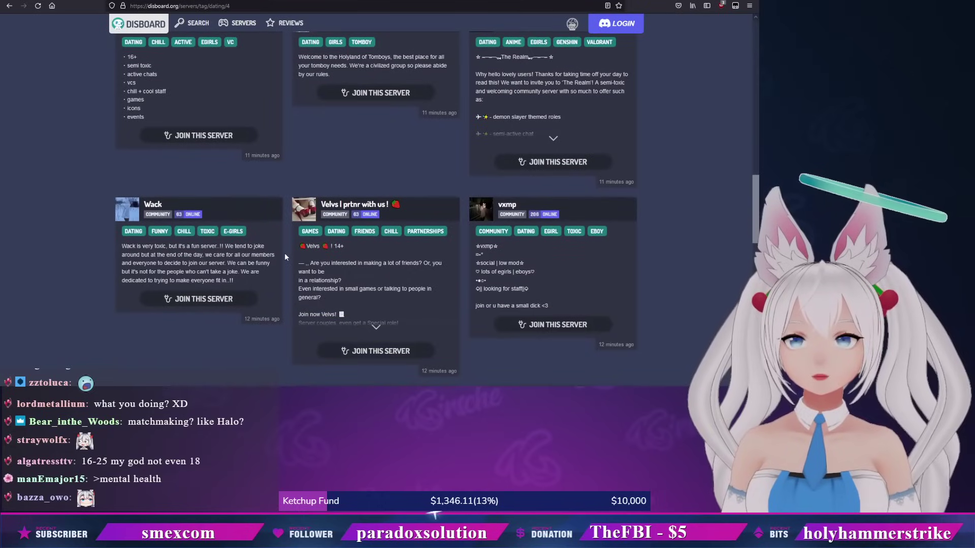
pyautogui.scroll(-2, 286, 253)
pyautogui.click(375, 286)
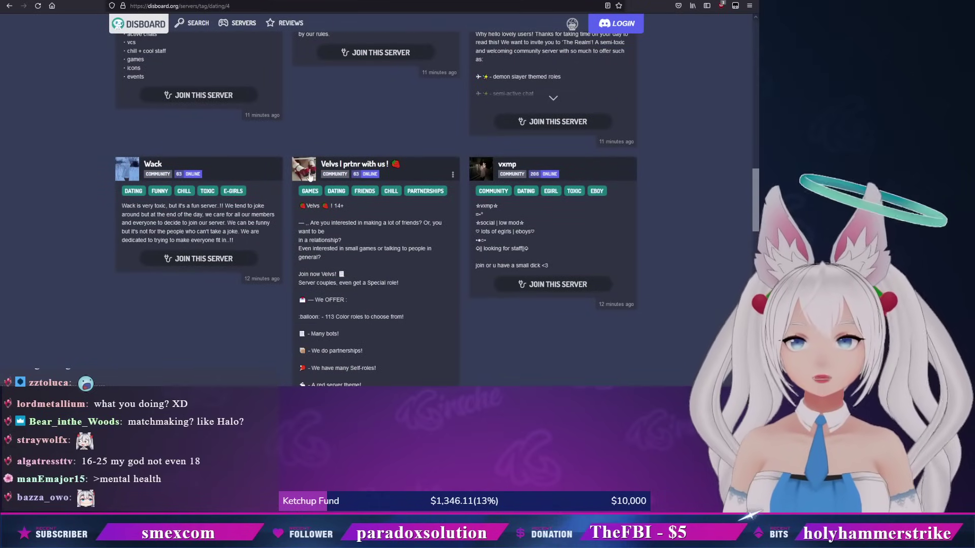
pyautogui.scroll(-2, 276, 225)
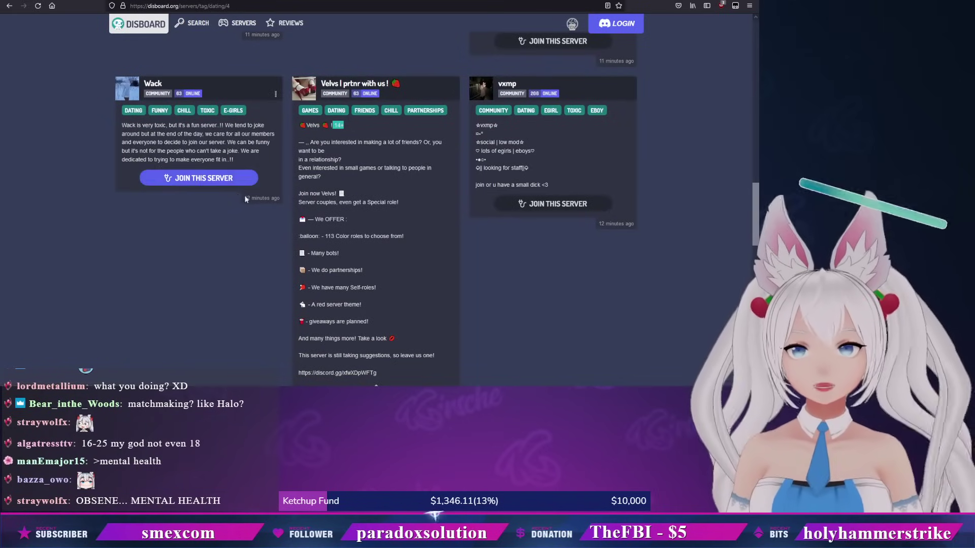
pyautogui.scroll(-1, 277, 209)
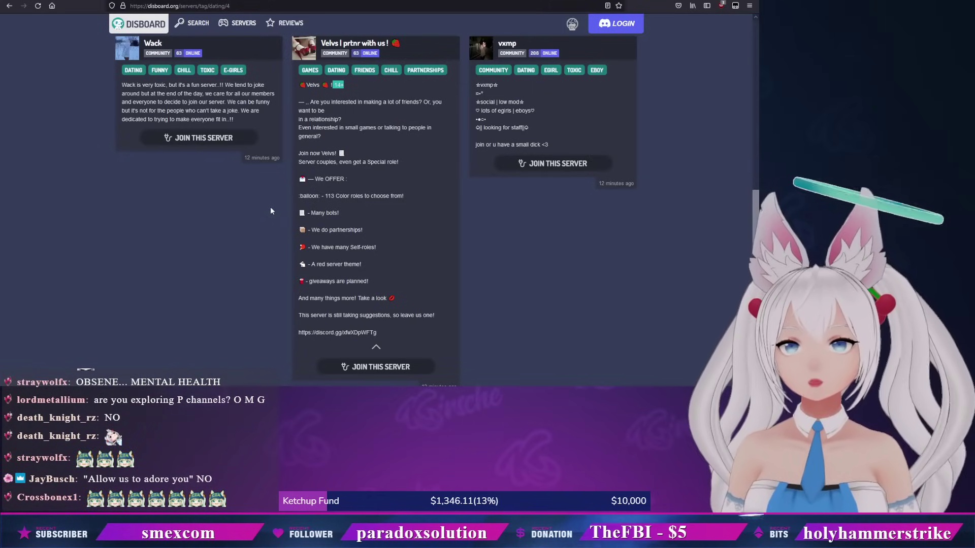
pyautogui.scroll(-1, 272, 207)
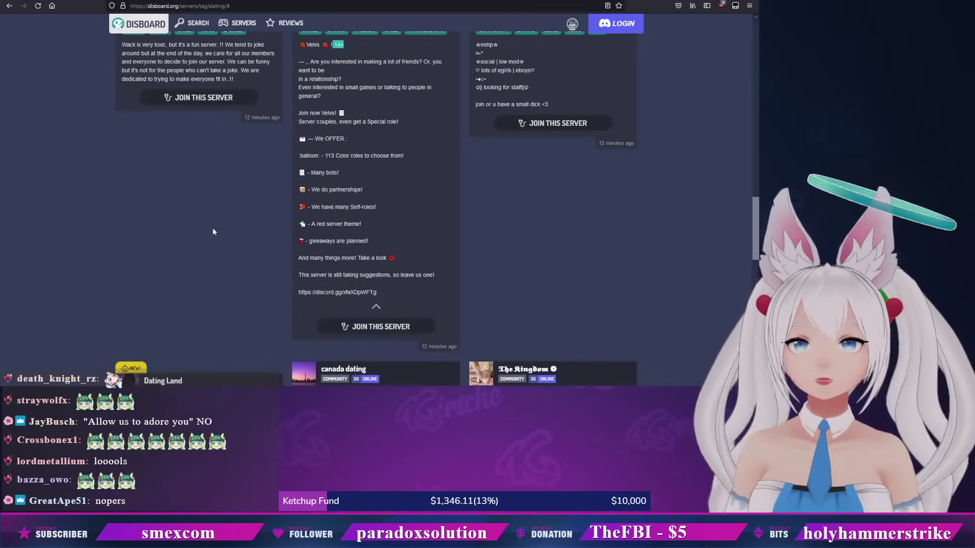
pyautogui.scroll(-1, 213, 225)
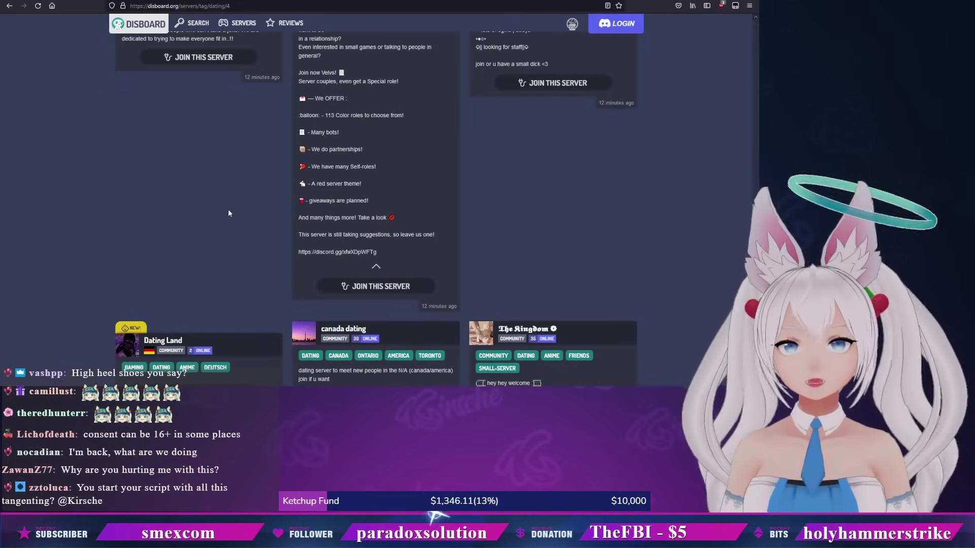
pyautogui.scroll(2, 228, 210)
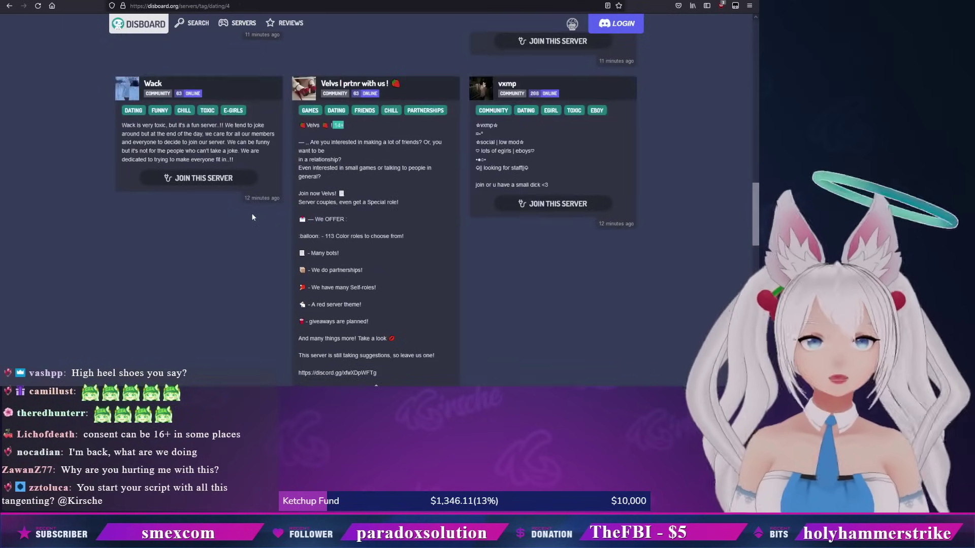
pyautogui.click(384, 133)
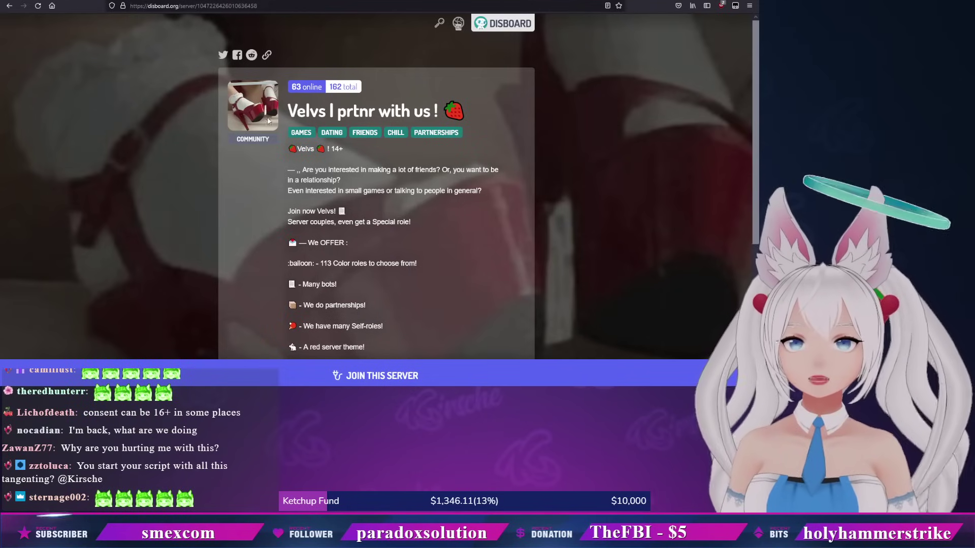
# - Go back to the page 4 dating list and scroll to its footer
pyautogui.click(13, 7)
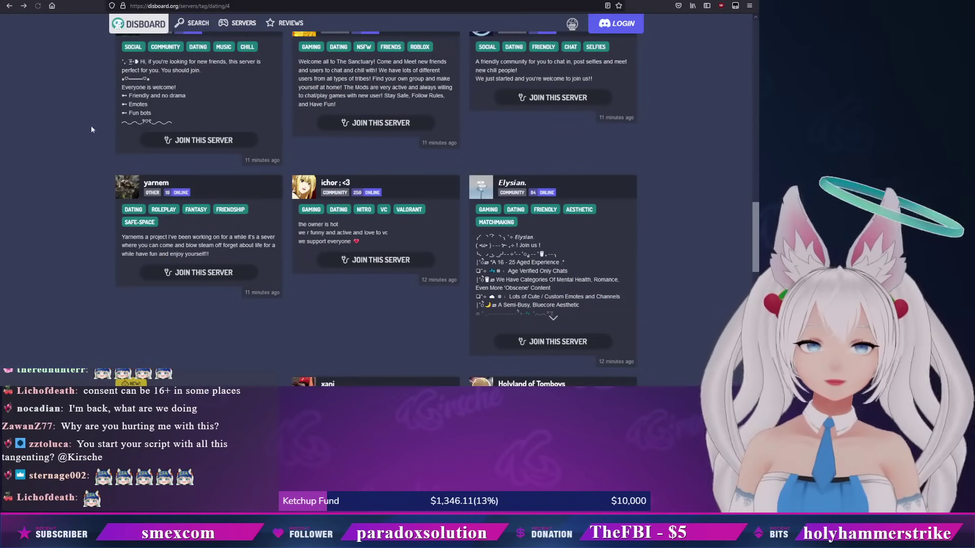
pyautogui.scroll(-3, 299, 318)
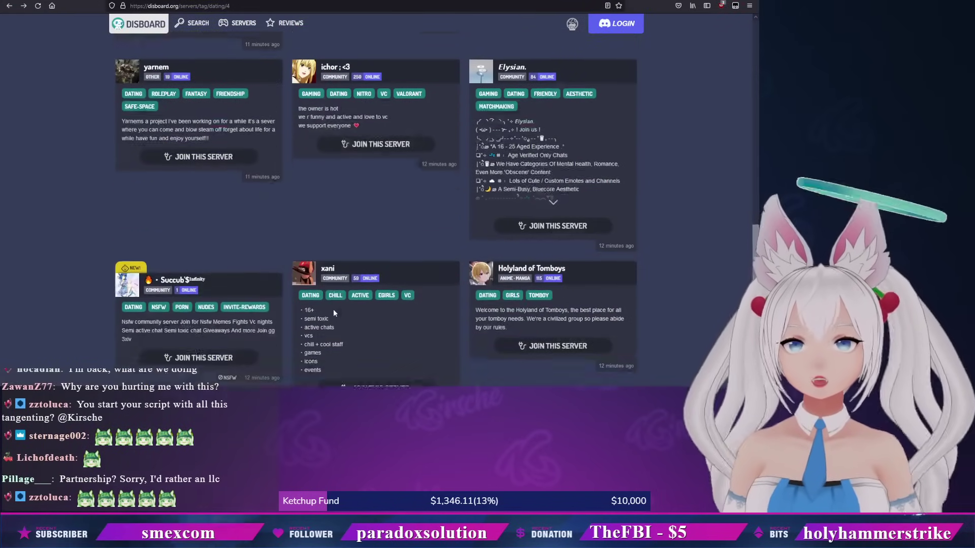
pyautogui.scroll(-3, 333, 310)
pyautogui.scroll(-3, 333, 310)
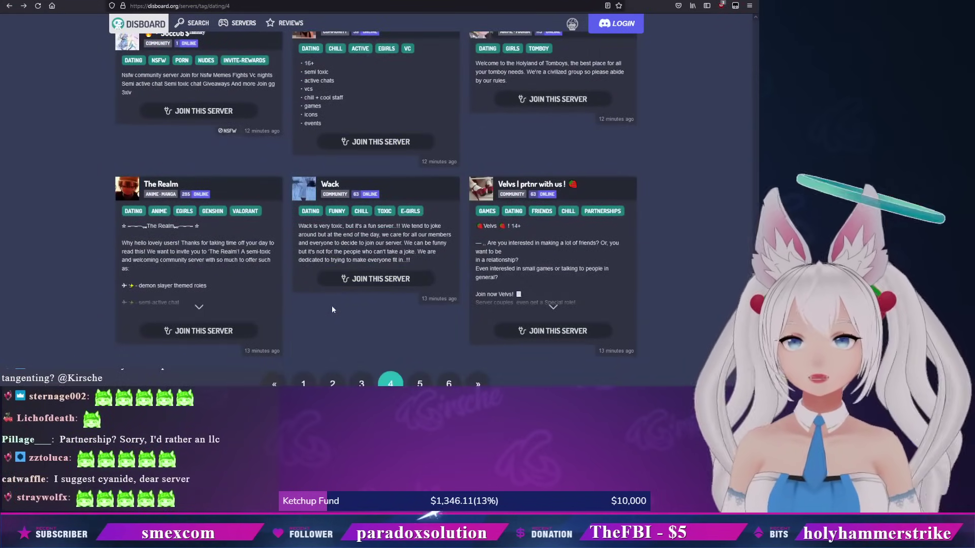
pyautogui.scroll(-3, 332, 310)
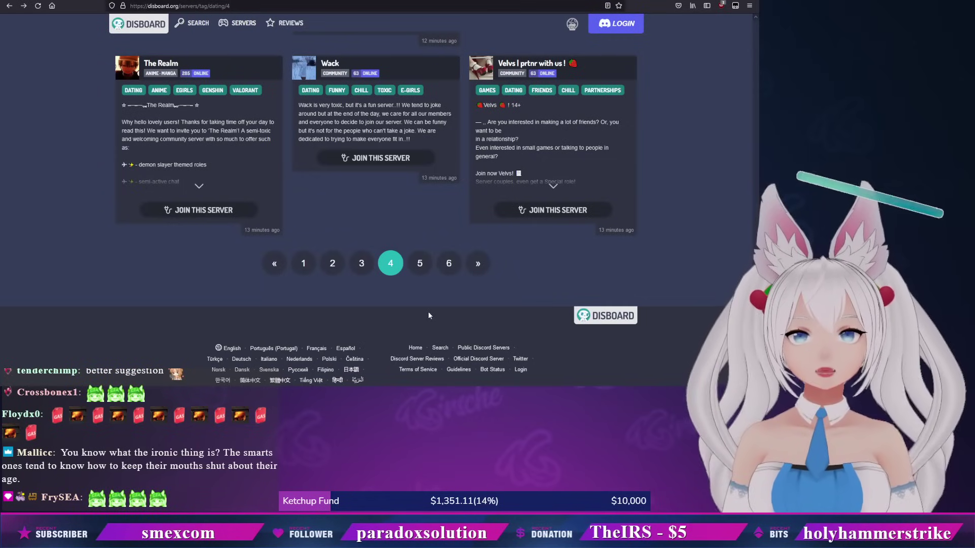
# - Jump to page 6 of the dating servers and scroll past Dreary Nights
pyautogui.click(449, 264)
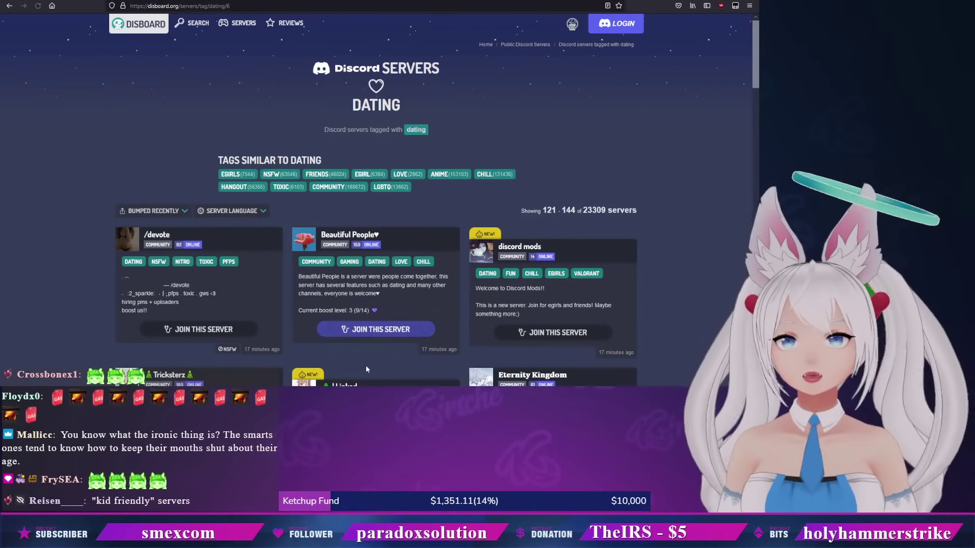
pyautogui.scroll(-2, 363, 335)
pyautogui.scroll(-2, 457, 335)
pyautogui.scroll(-2, 552, 333)
pyautogui.scroll(-2, 457, 321)
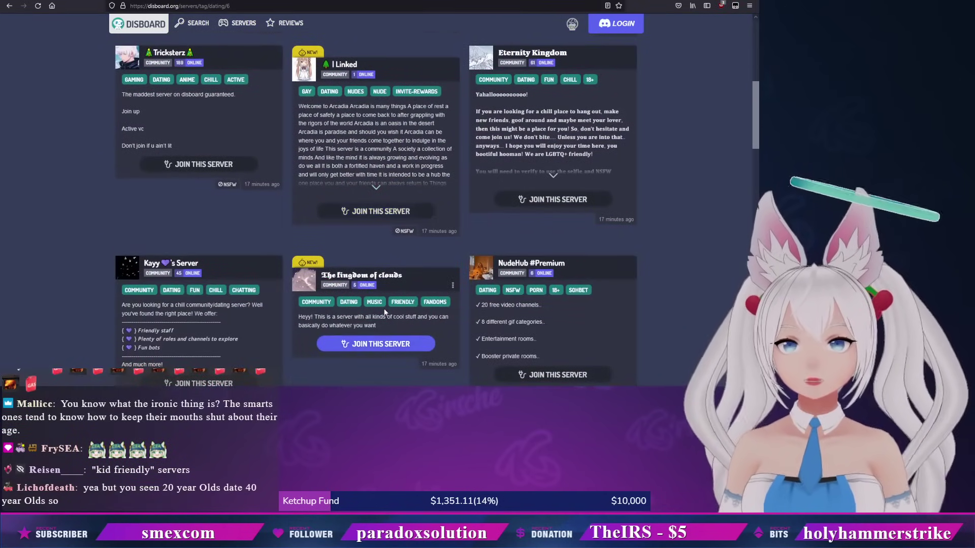
pyautogui.scroll(-2, 384, 309)
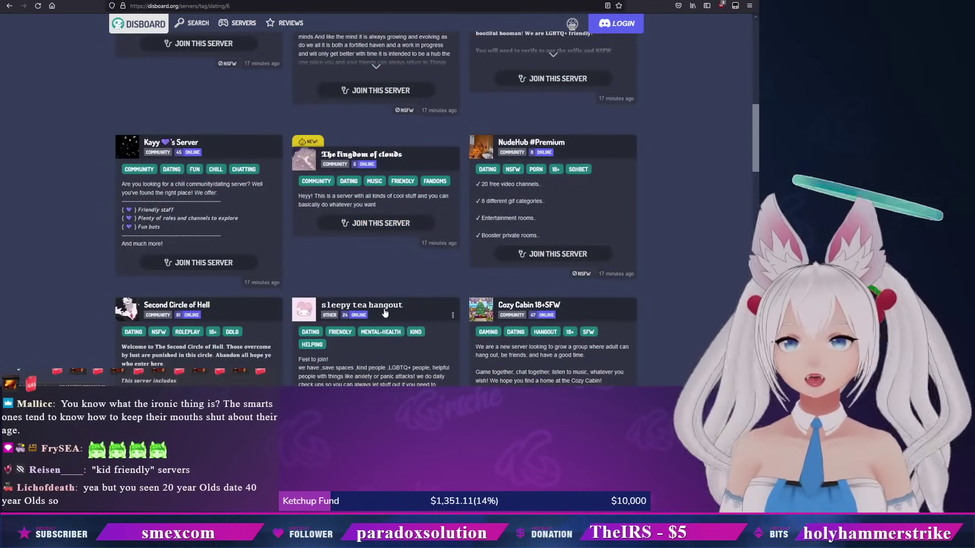
pyautogui.scroll(-1, 384, 309)
pyautogui.scroll(-2, 384, 309)
pyautogui.scroll(-1, 383, 308)
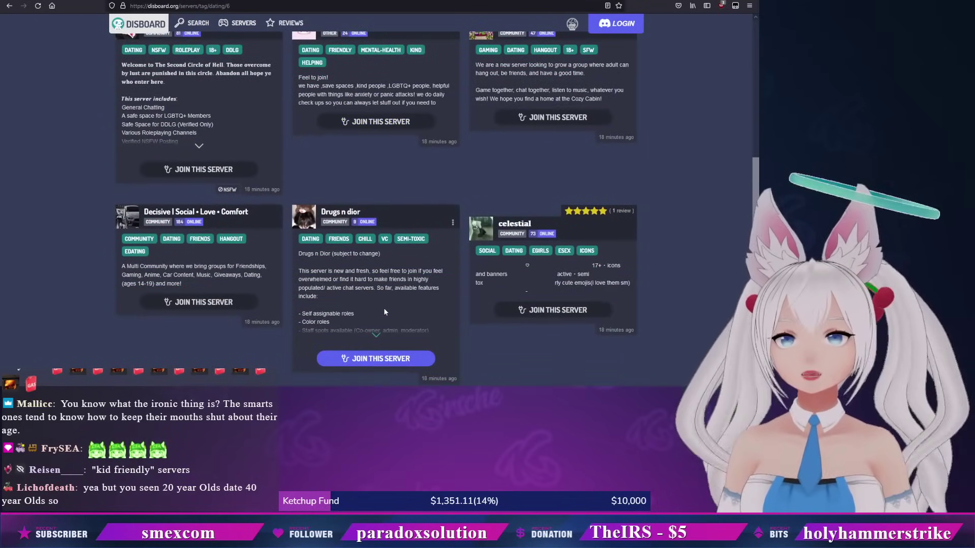
pyautogui.scroll(-2, 384, 309)
pyautogui.scroll(-1, 384, 309)
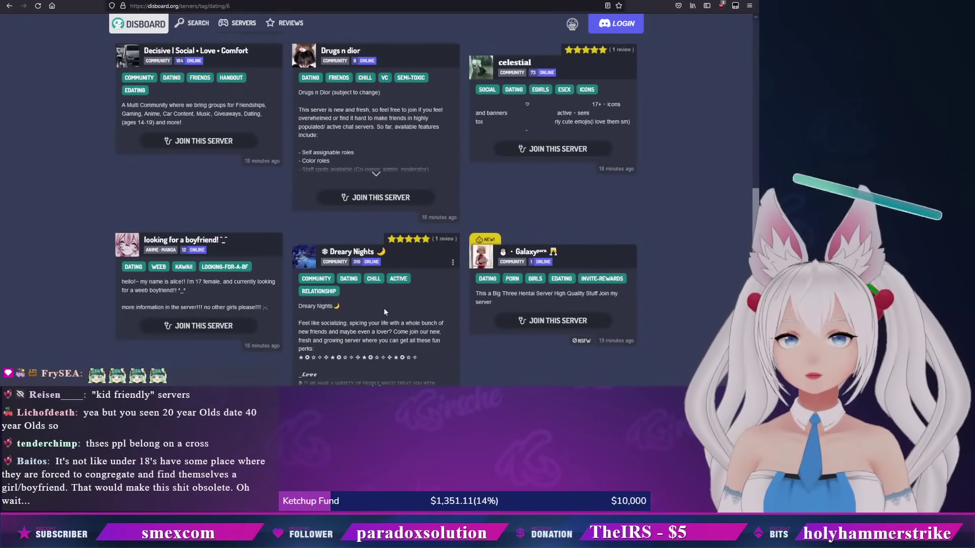
pyautogui.scroll(-1, 383, 308)
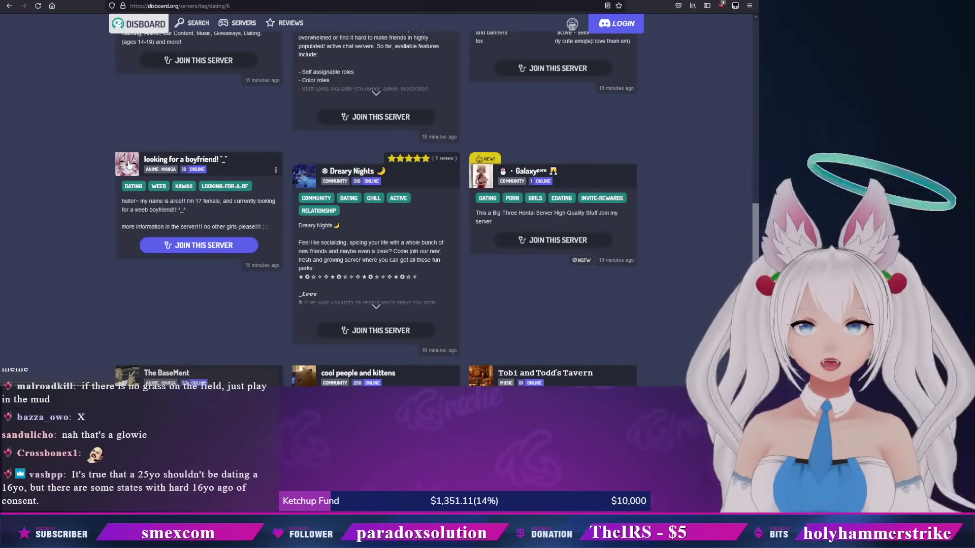
pyautogui.scroll(-1, 100, 278)
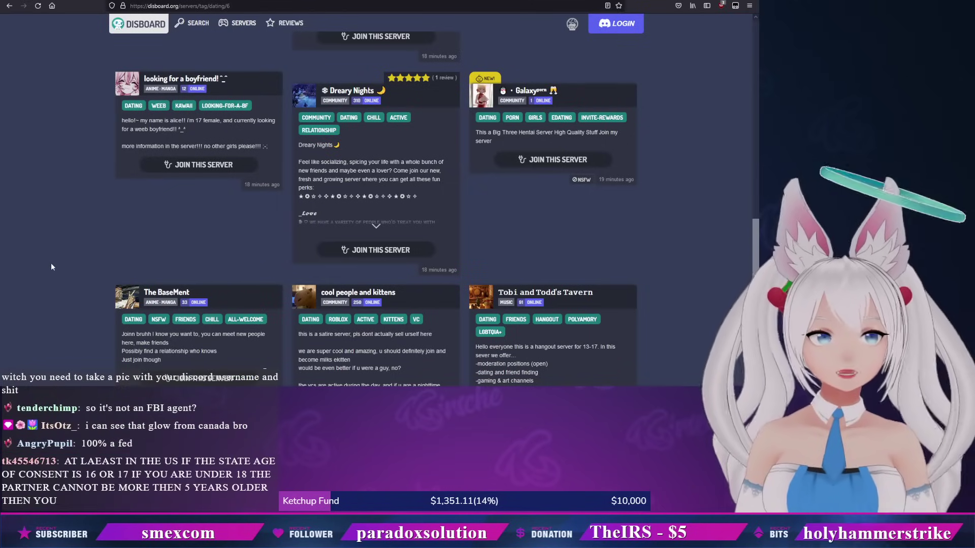
pyautogui.scroll(-2, 64, 221)
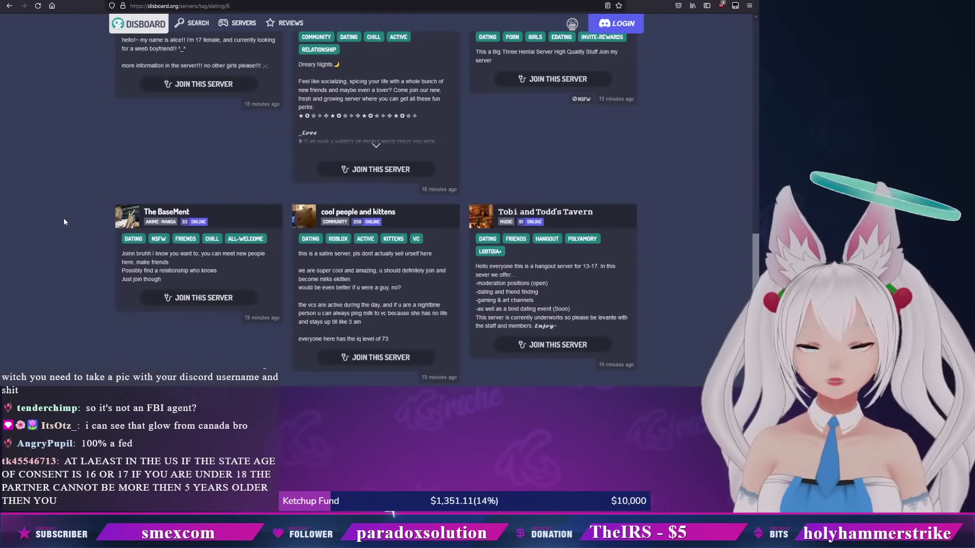
pyautogui.scroll(-2, 64, 217)
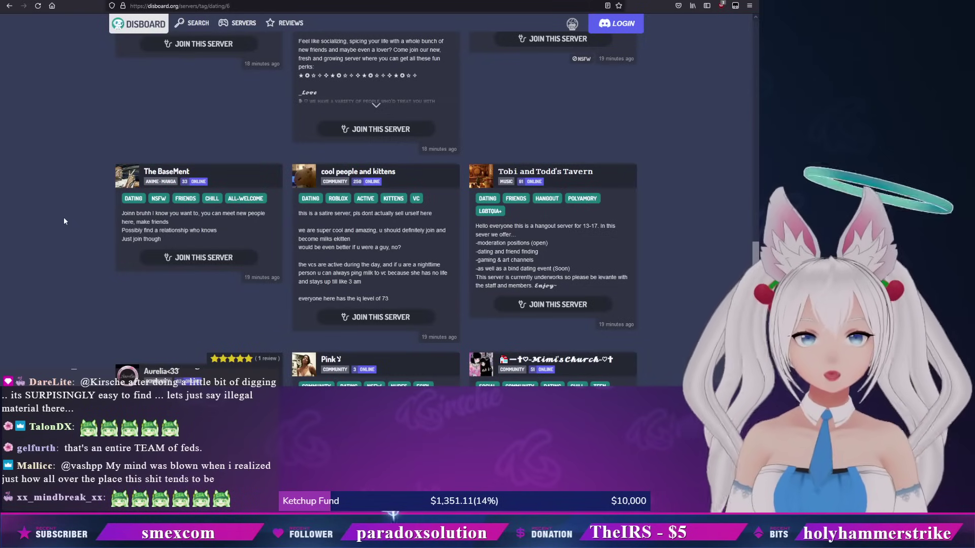
pyautogui.scroll(-1, 74, 234)
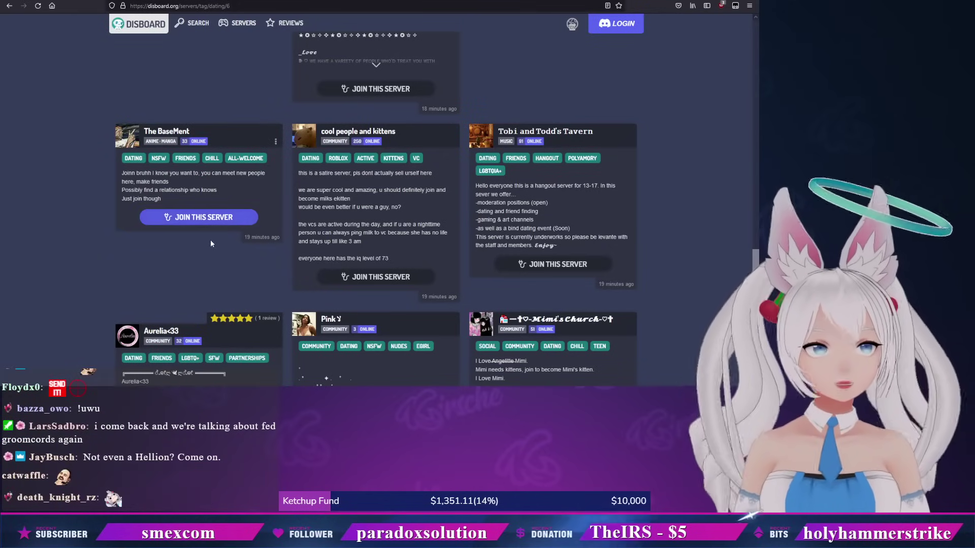
pyautogui.moveTo(198, 221)
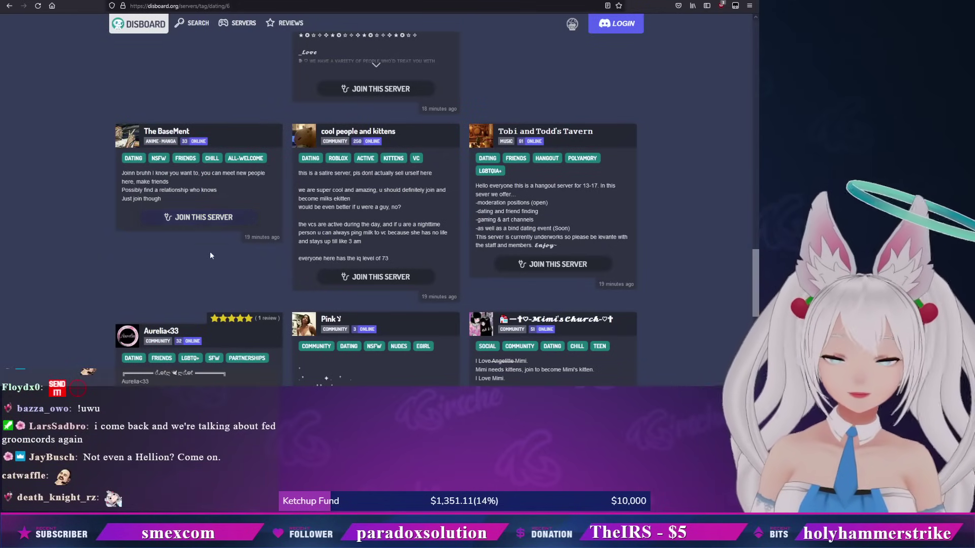
pyautogui.scroll(-2, 167, 240)
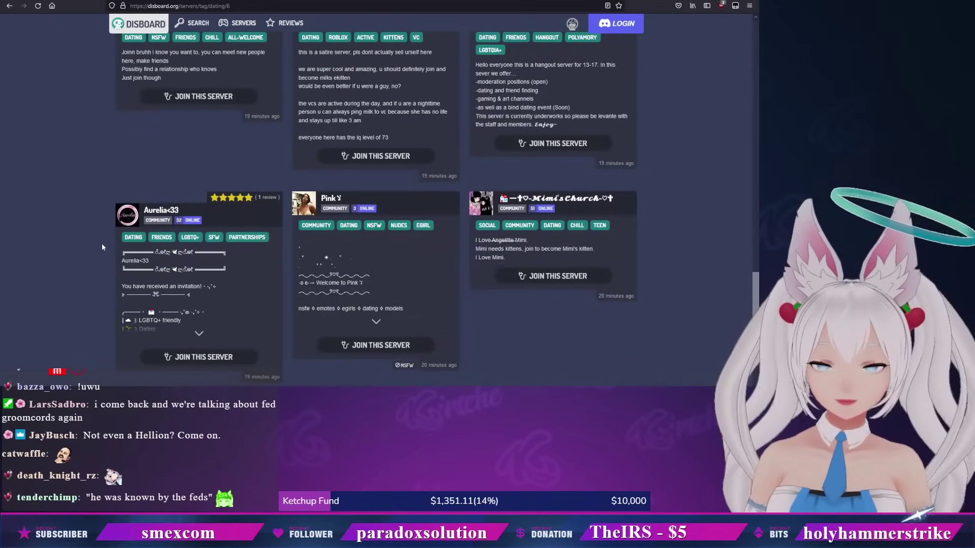
pyautogui.scroll(-1, 101, 243)
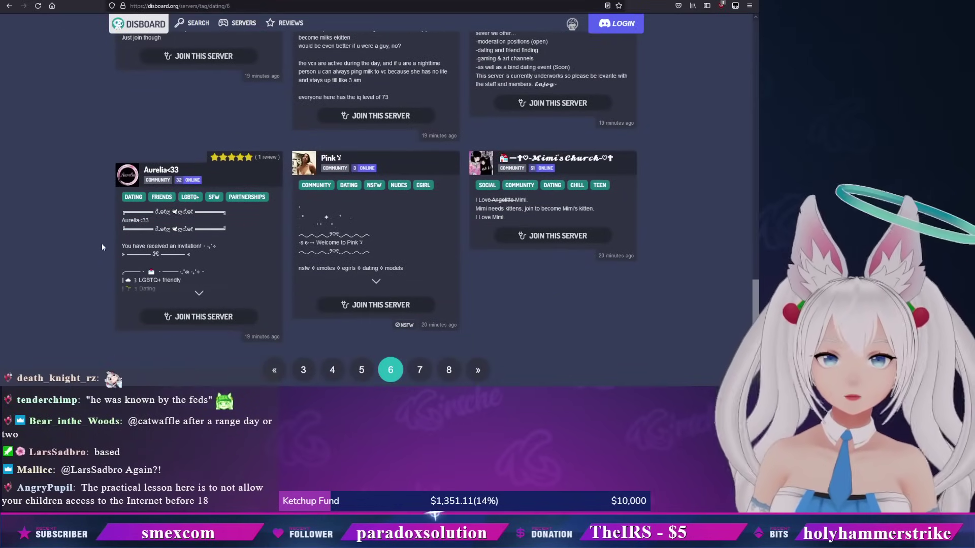
pyautogui.scroll(-3, 102, 244)
pyautogui.scroll(-1, 305, 229)
# - Show page 8 of the dating servers with full The Paths and E-Girls descriptions
pyautogui.click(449, 173)
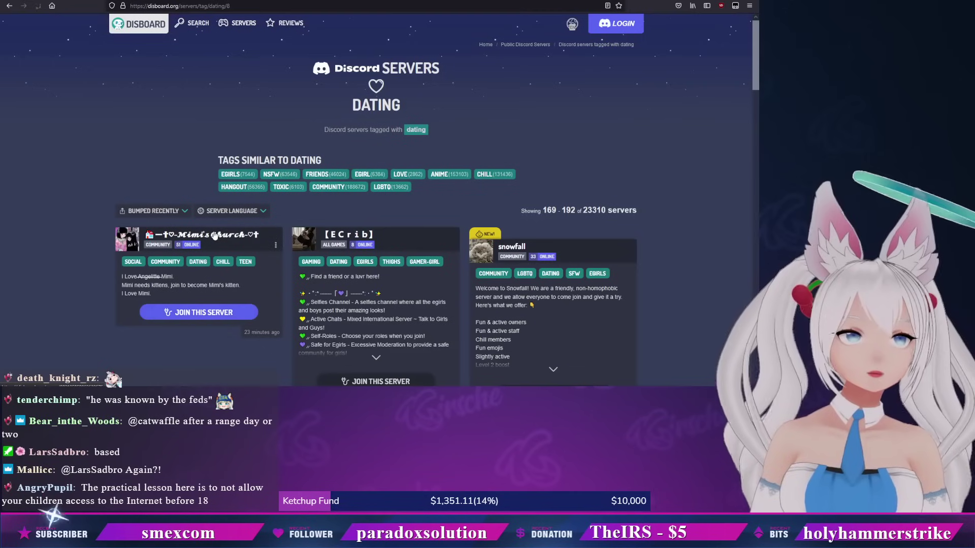
pyautogui.scroll(-2, 76, 239)
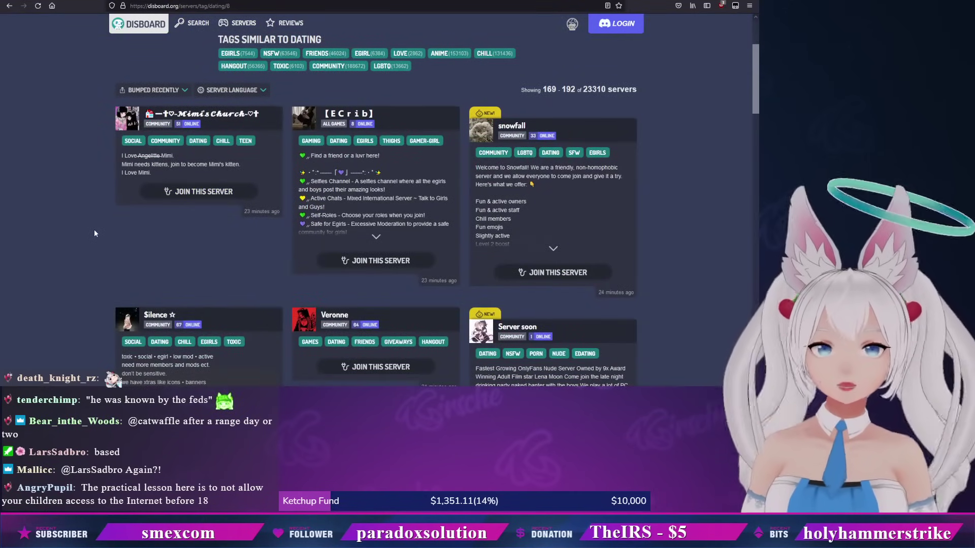
pyautogui.scroll(-3, 93, 229)
pyautogui.scroll(-3, 94, 229)
pyautogui.scroll(-2, 94, 230)
pyautogui.scroll(-2, 93, 230)
pyautogui.scroll(-2, 94, 230)
pyautogui.scroll(-1, 94, 229)
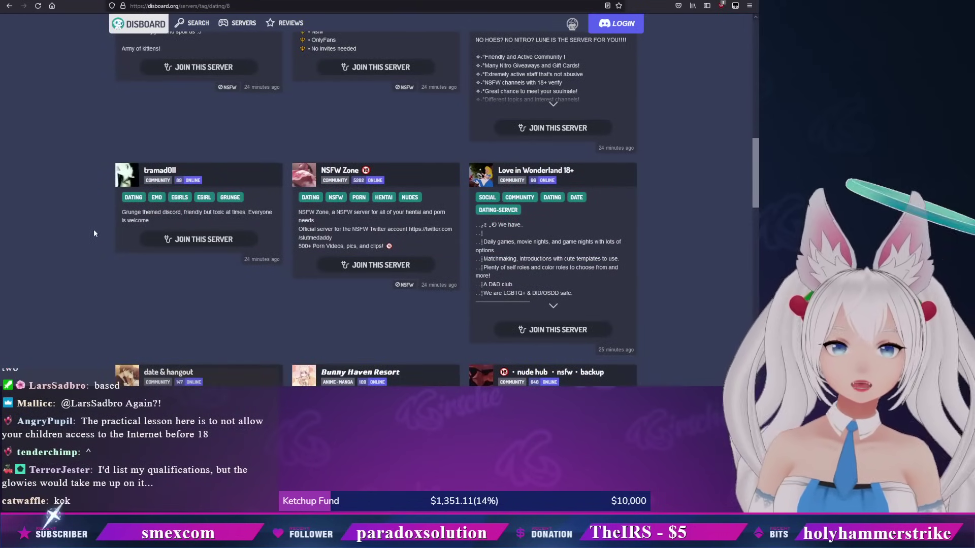
pyautogui.scroll(-3, 93, 229)
pyautogui.scroll(-3, 94, 229)
pyautogui.scroll(-2, 94, 228)
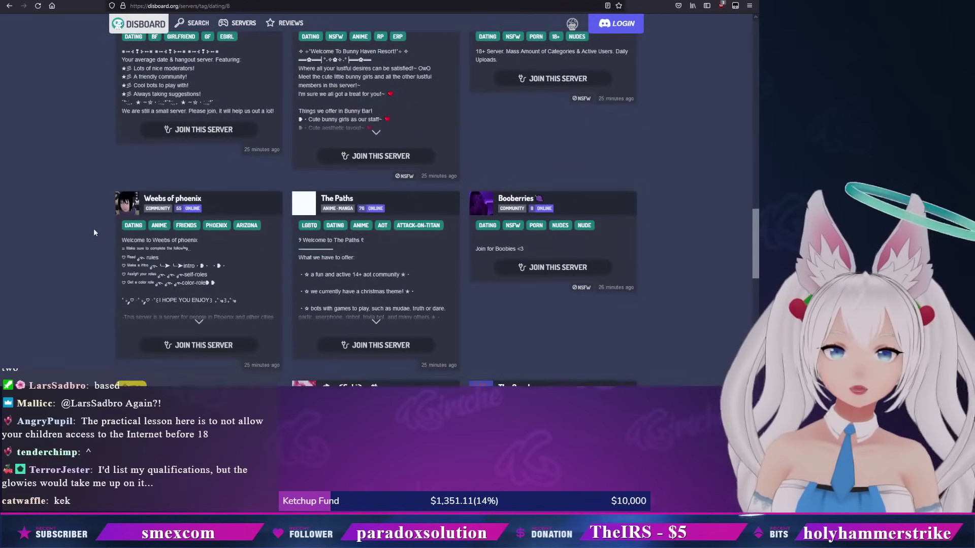
pyautogui.scroll(-2, 93, 228)
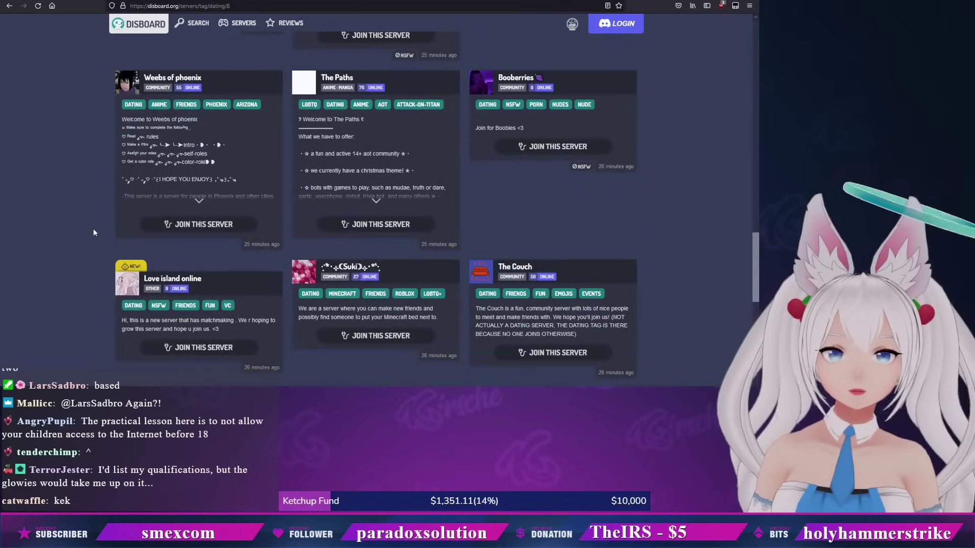
pyautogui.click(382, 198)
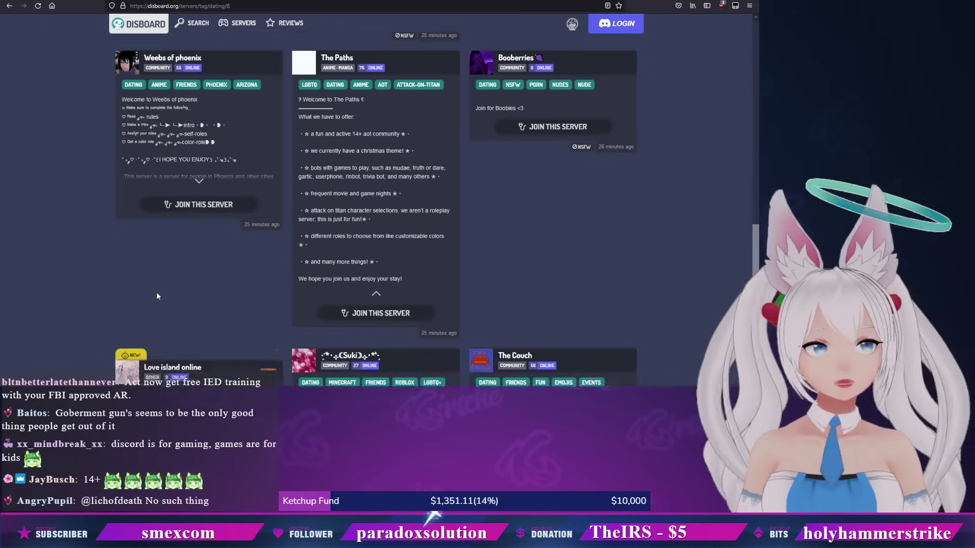
pyautogui.scroll(-3, 155, 295)
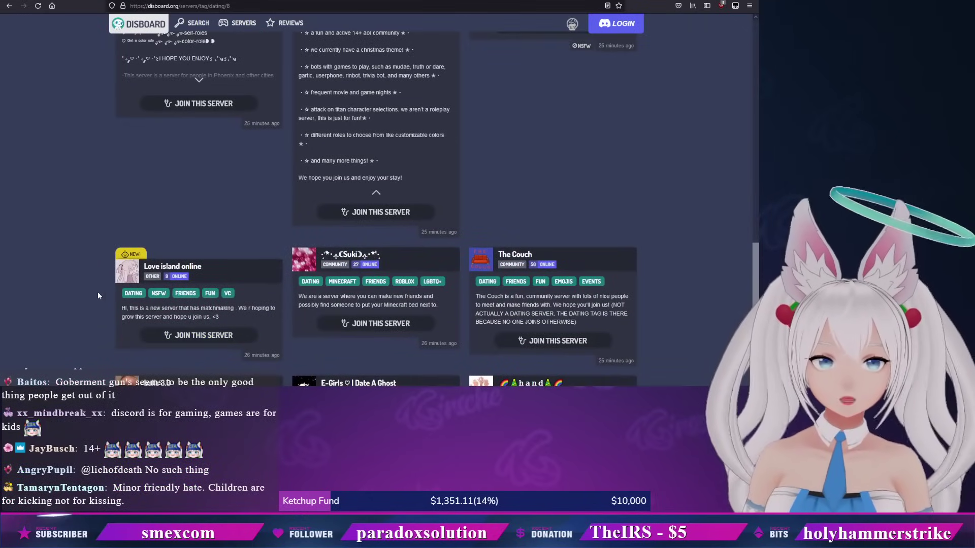
pyautogui.scroll(-2, 92, 291)
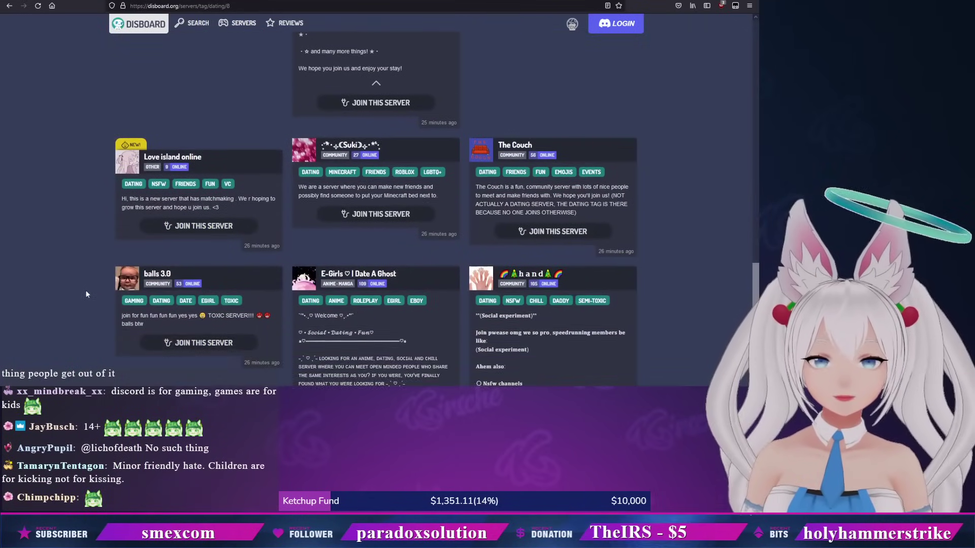
pyautogui.scroll(-2, 85, 290)
pyautogui.scroll(-2, 85, 290)
pyautogui.scroll(-1, 85, 290)
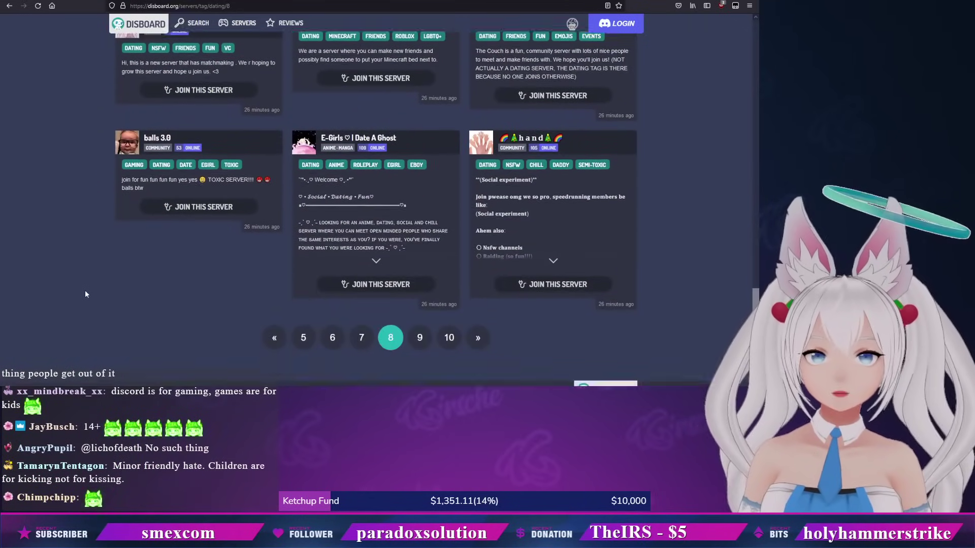
pyautogui.click(375, 244)
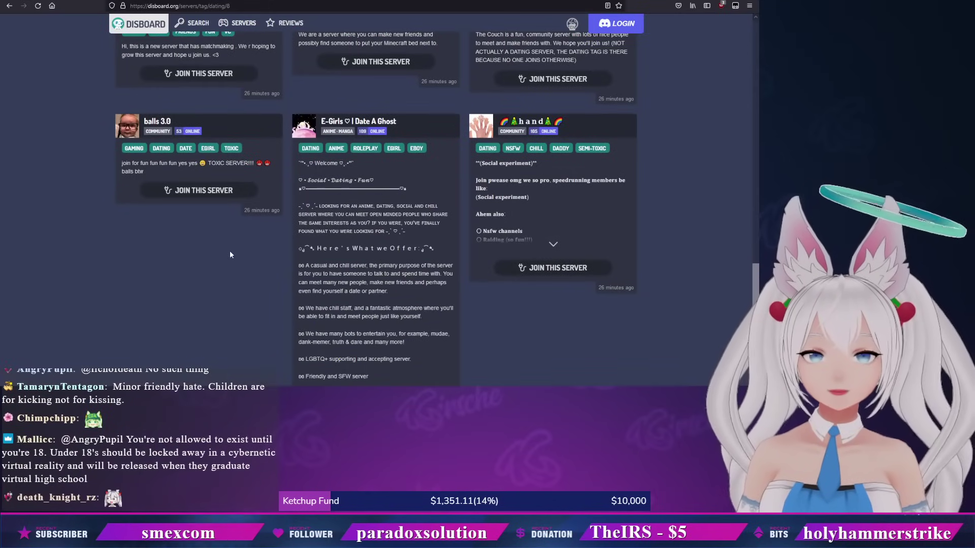
pyautogui.scroll(-2, 229, 250)
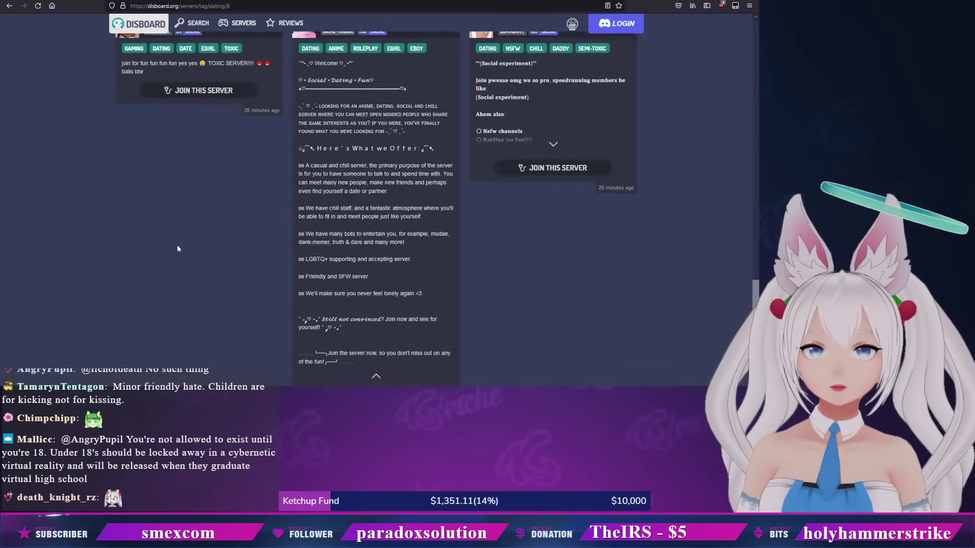
pyautogui.scroll(-2, 177, 244)
pyautogui.scroll(-1, 174, 244)
pyautogui.scroll(1, 175, 244)
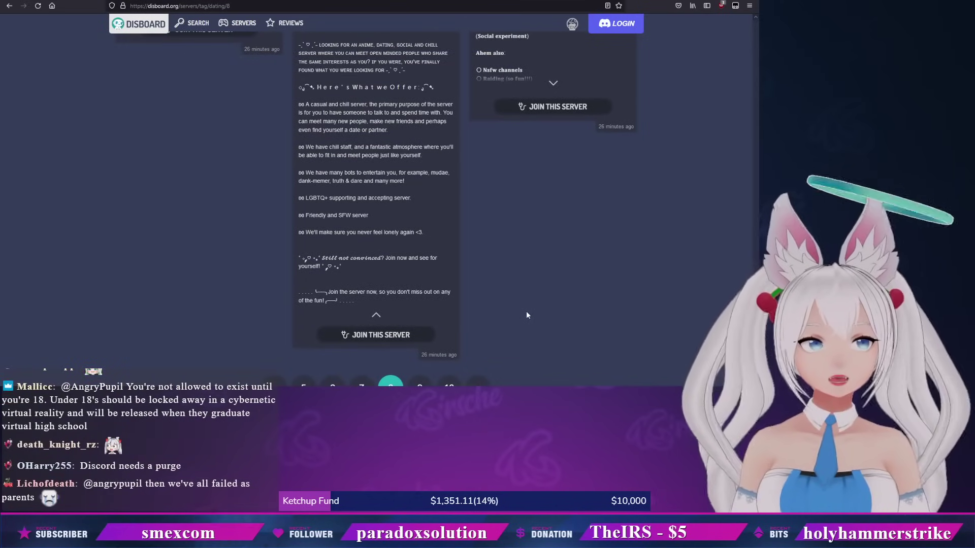
pyautogui.scroll(-1, 513, 291)
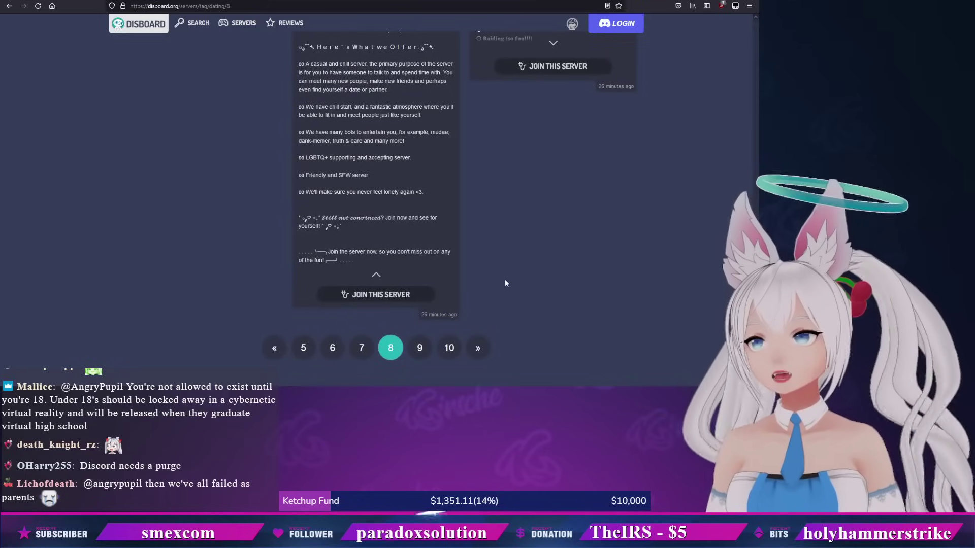
pyautogui.scroll(-1, 375, 298)
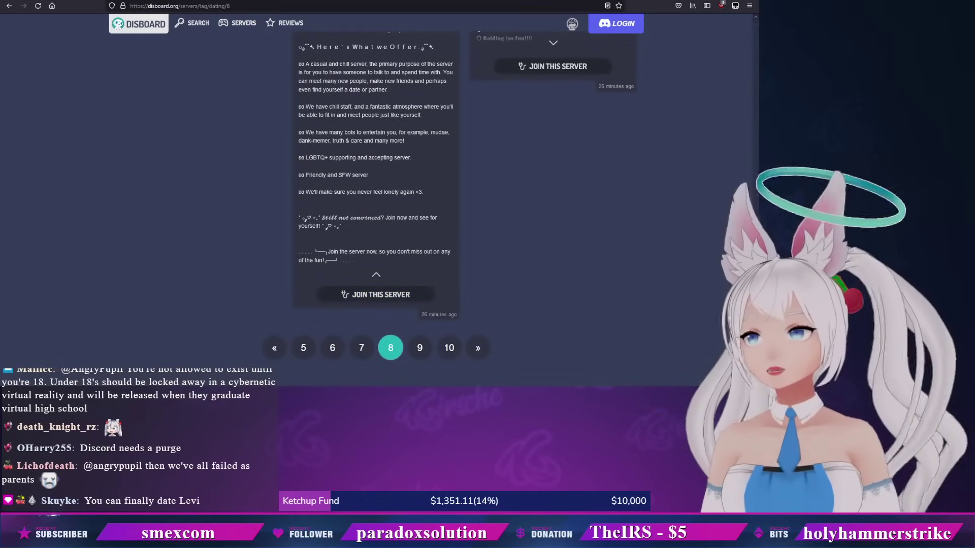